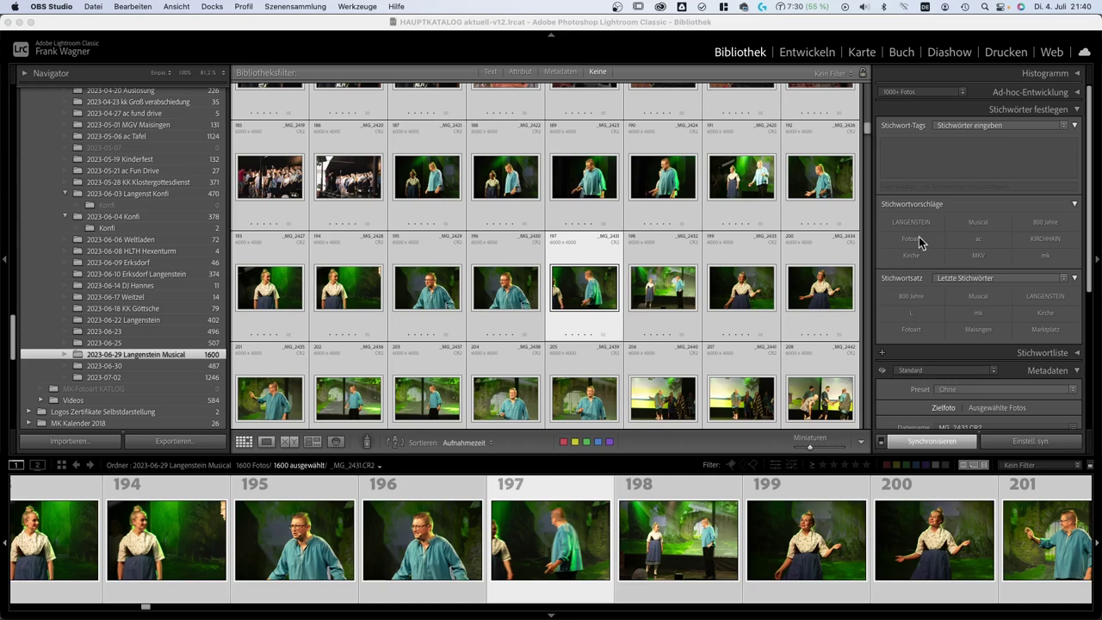
- Add the keywords LANGENSTEIN, Musical and 800 Jahre to all selected photos in the 2023-06-29 Langenstein Musical folder
left_click(904, 158)
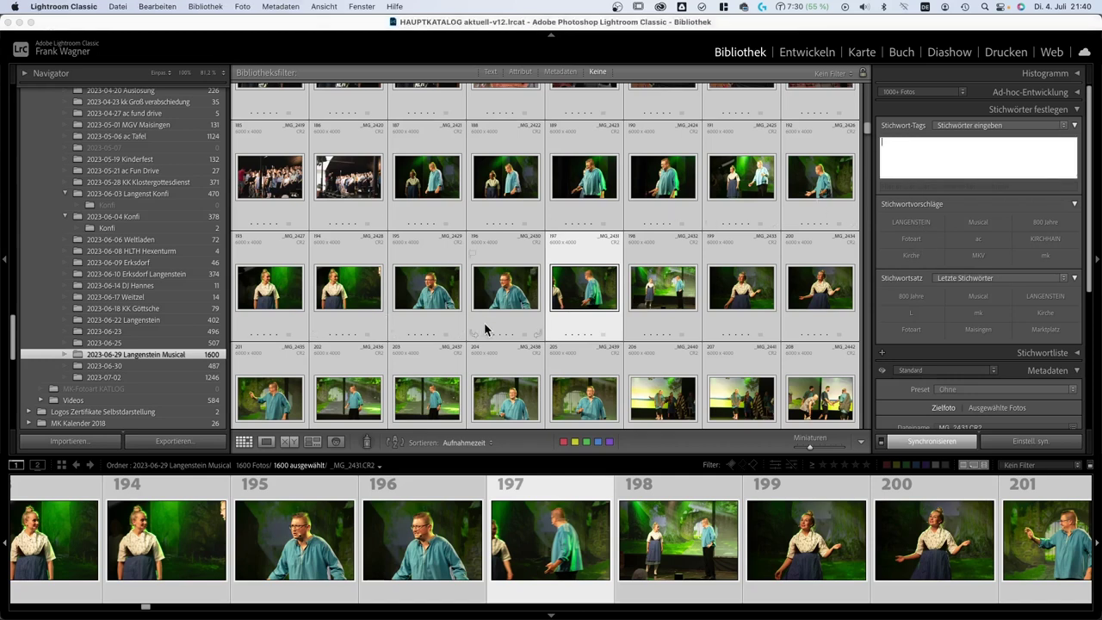
scroll(667, 288, "up", 5)
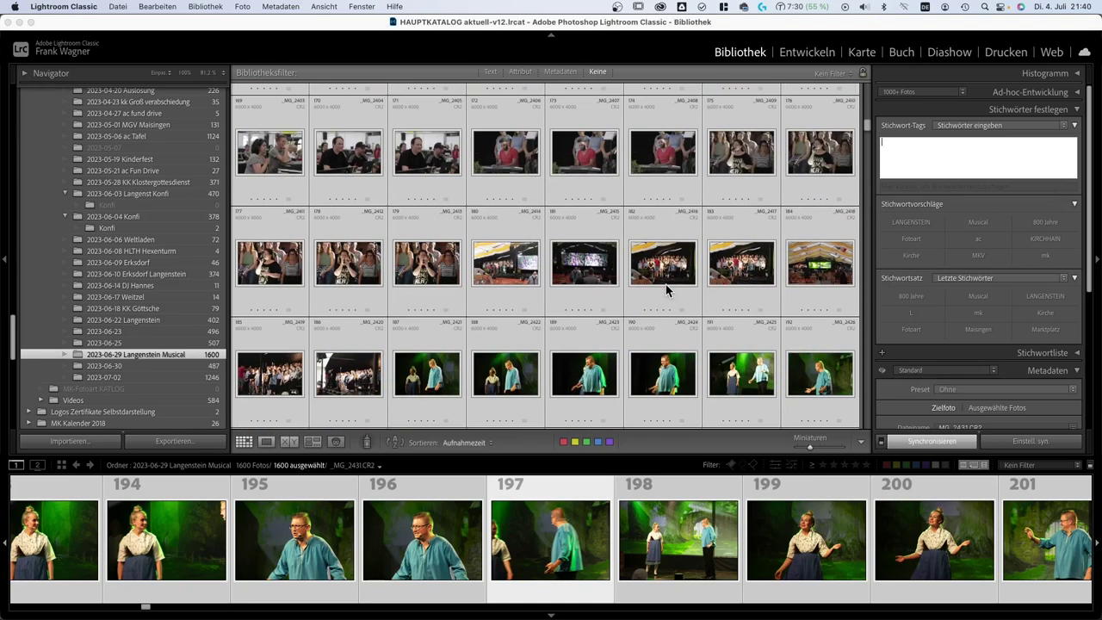
scroll(667, 288, "up", 2)
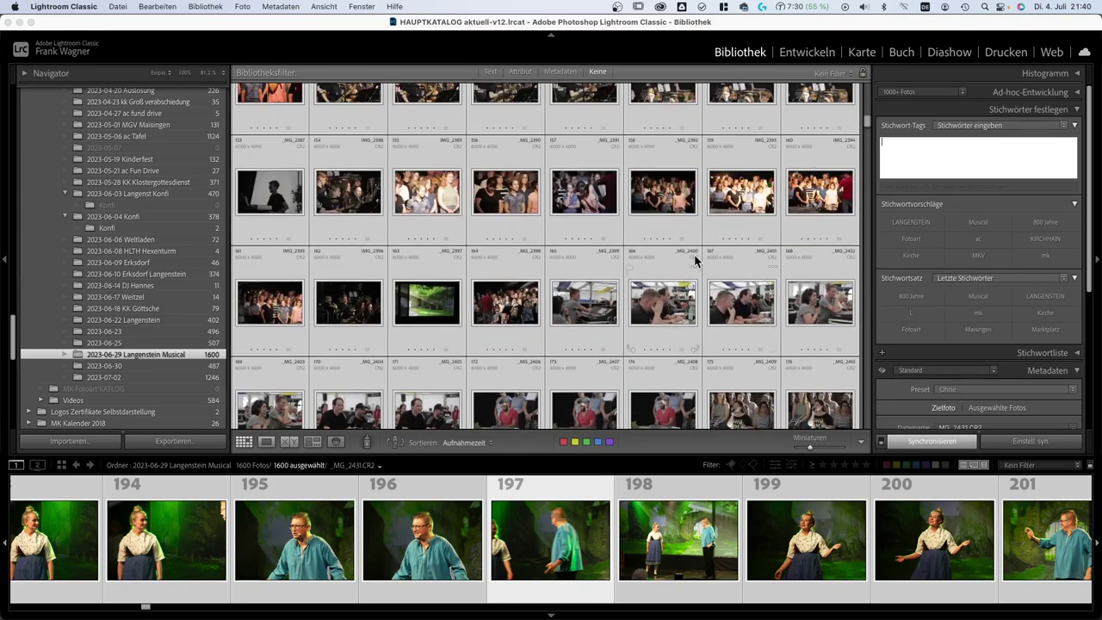
scroll(665, 251, "up", 1)
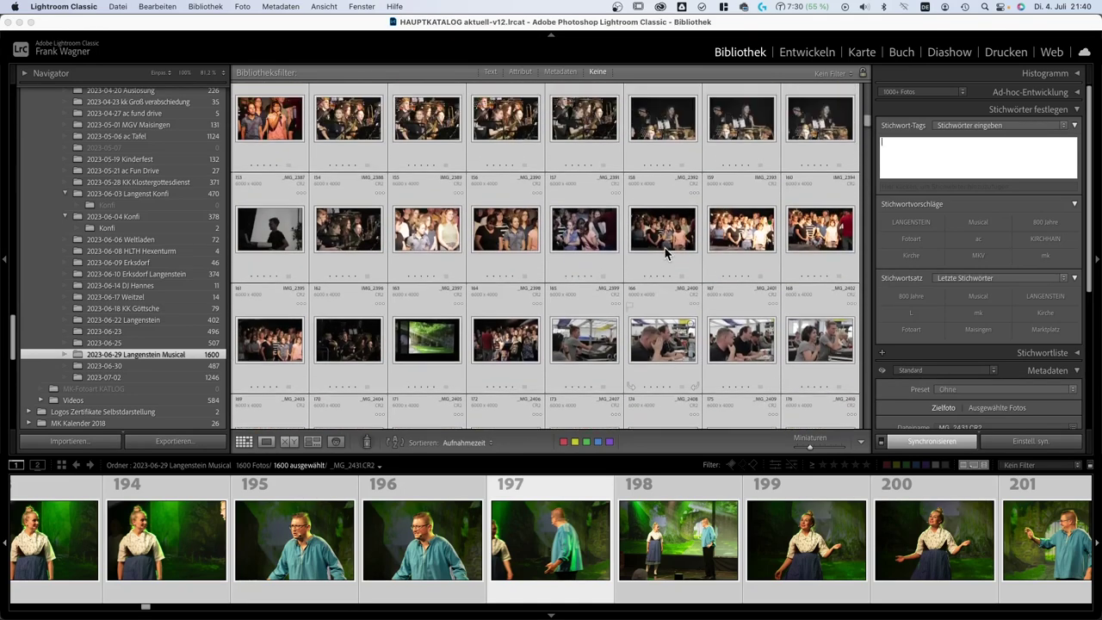
scroll(664, 251, "up", 1)
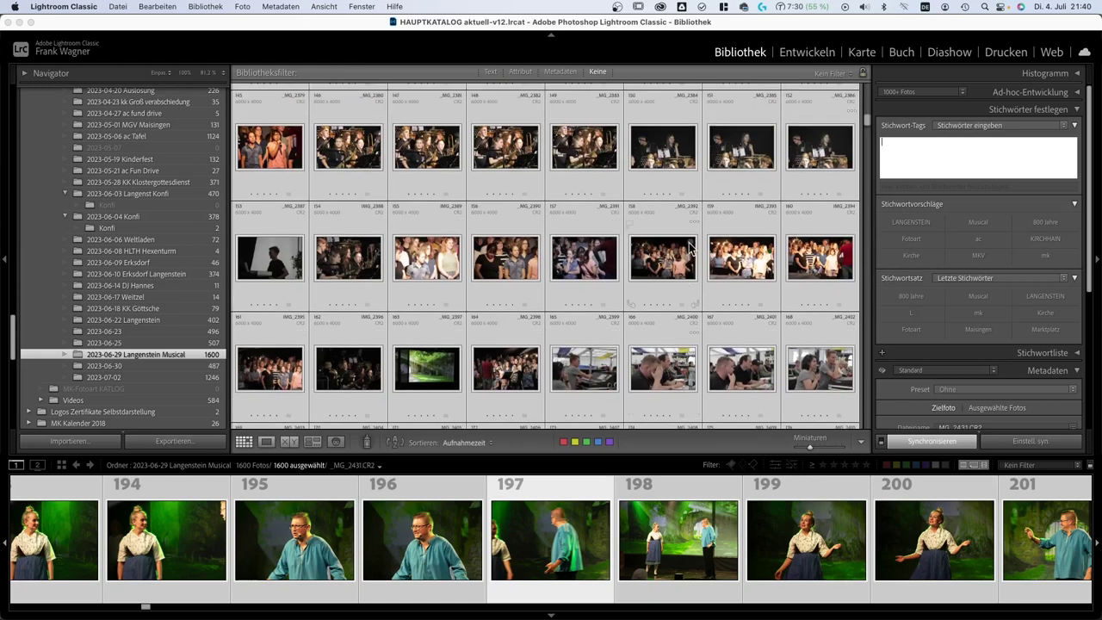
left_click(878, 173)
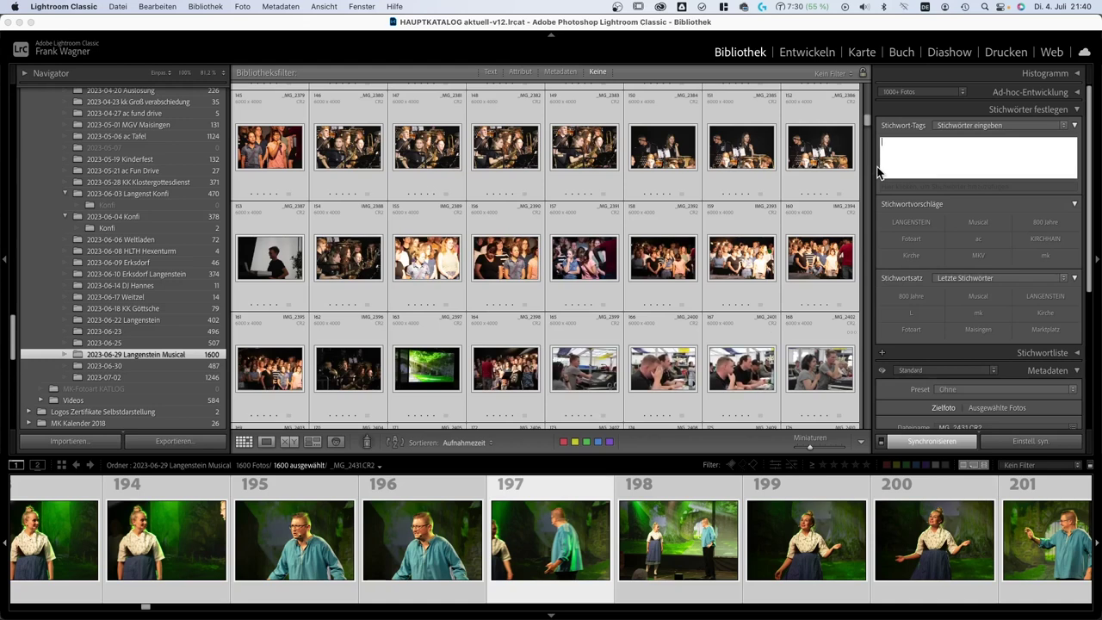
type("Lange")
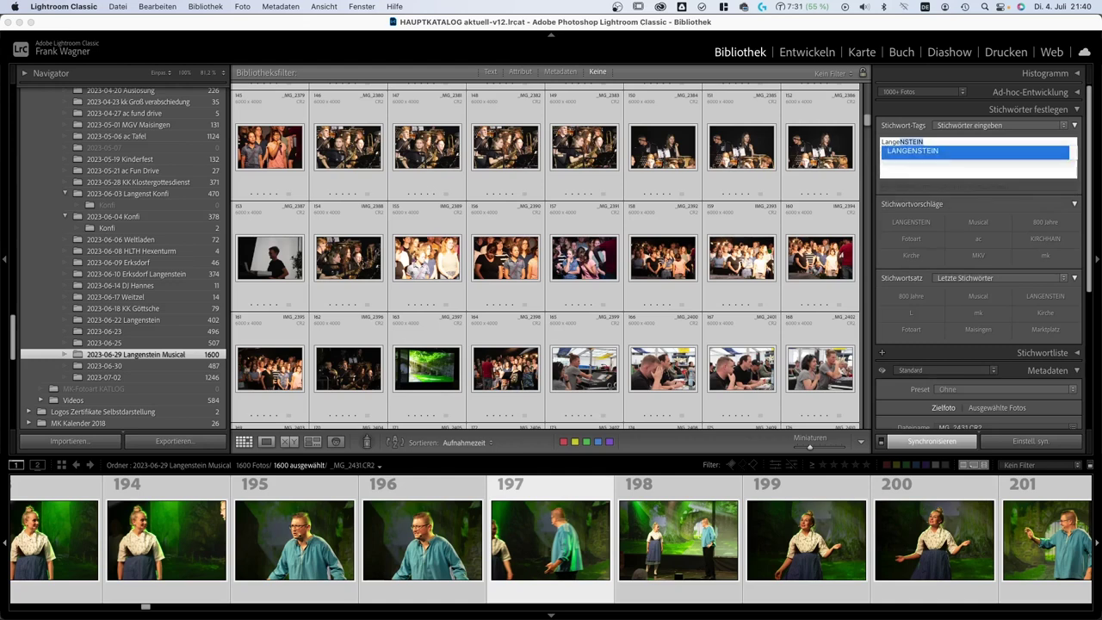
key("Return")
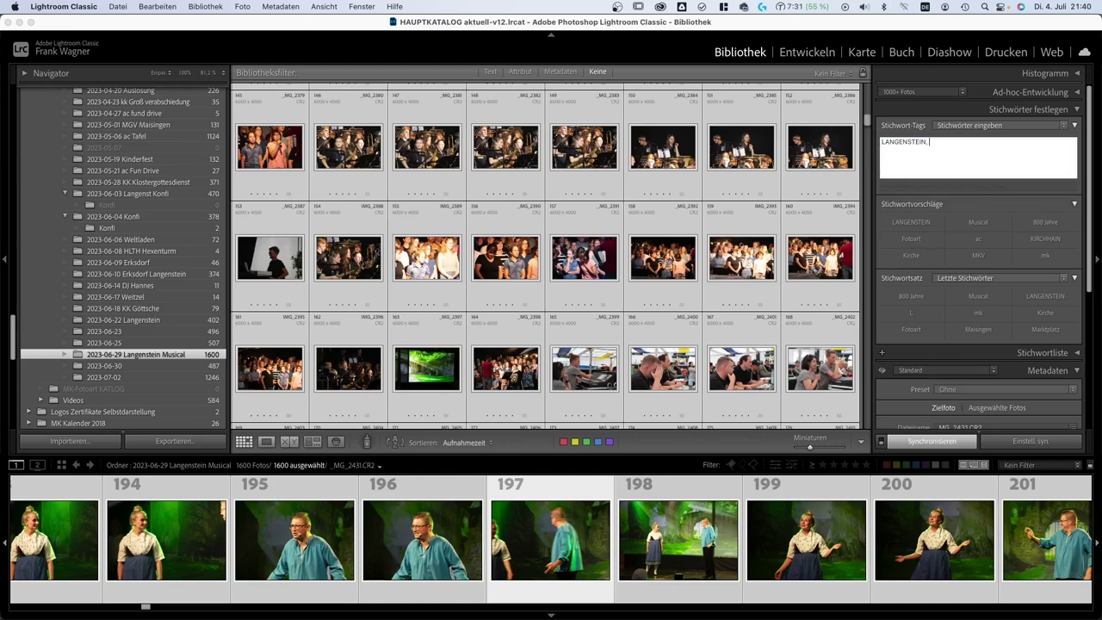
type("Musical")
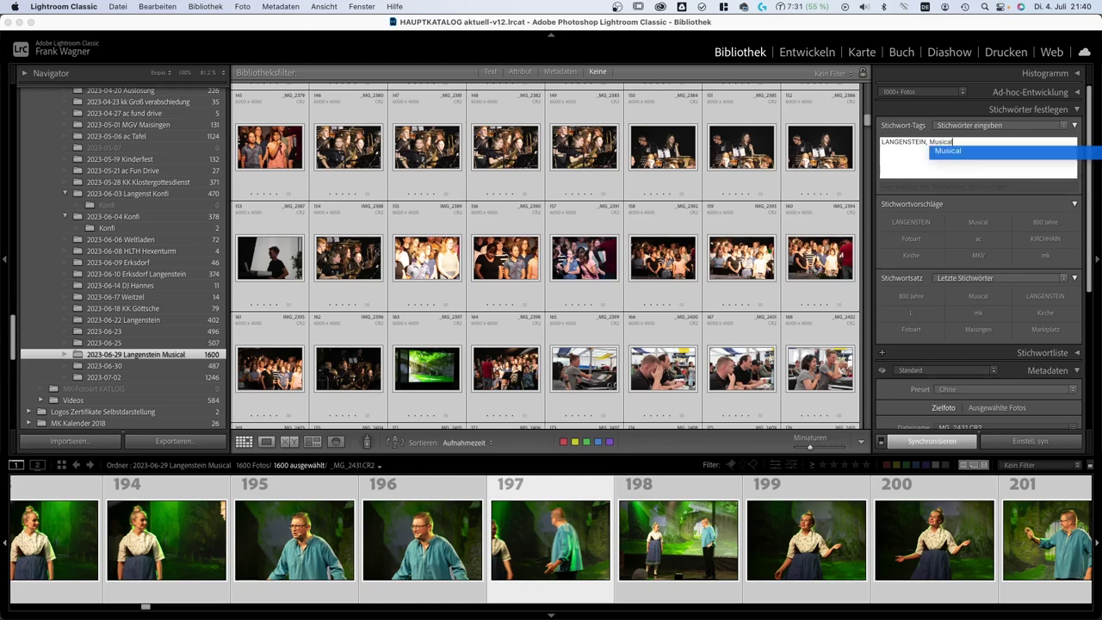
key("Return")
type("800")
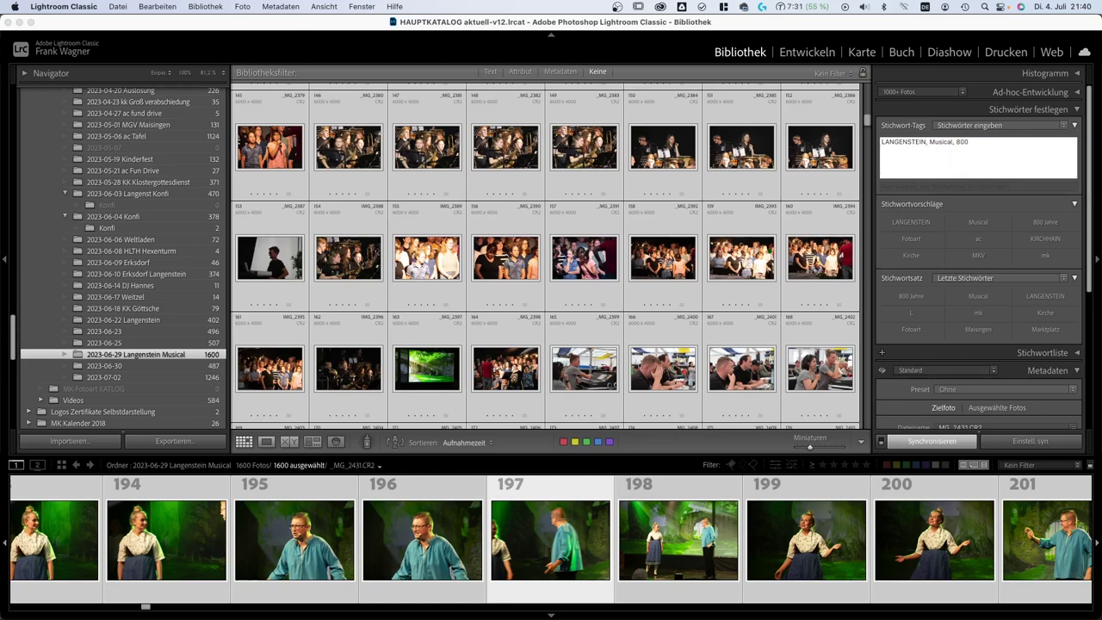
type(" Jahre")
key("Return")
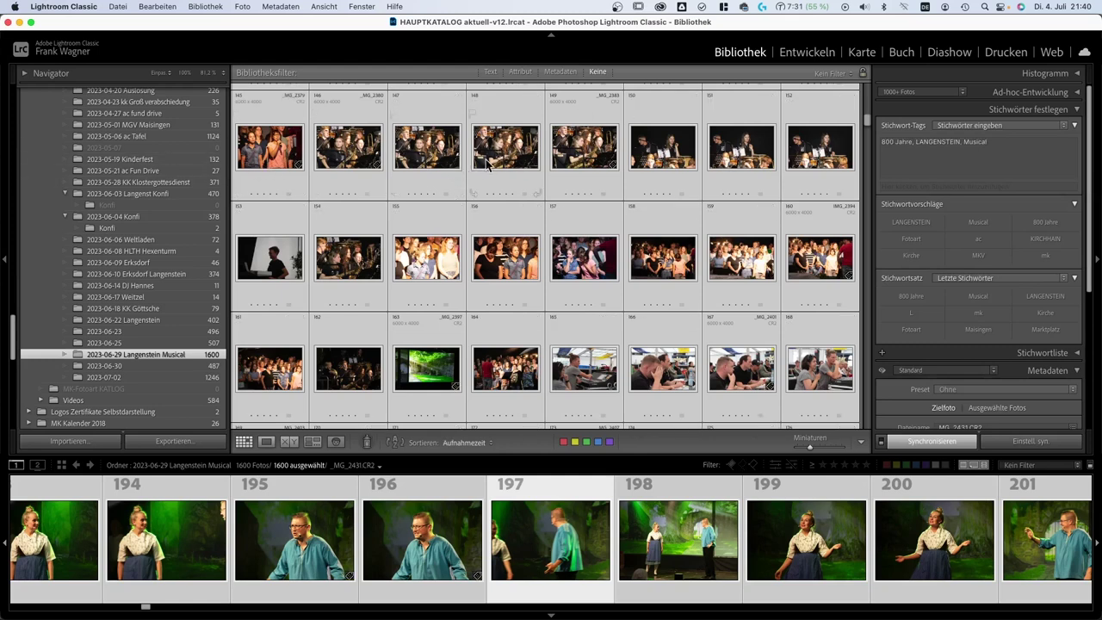
- Apply the metadata preset MK pictrs to all selected photos
scroll(934, 235, "down", 5)
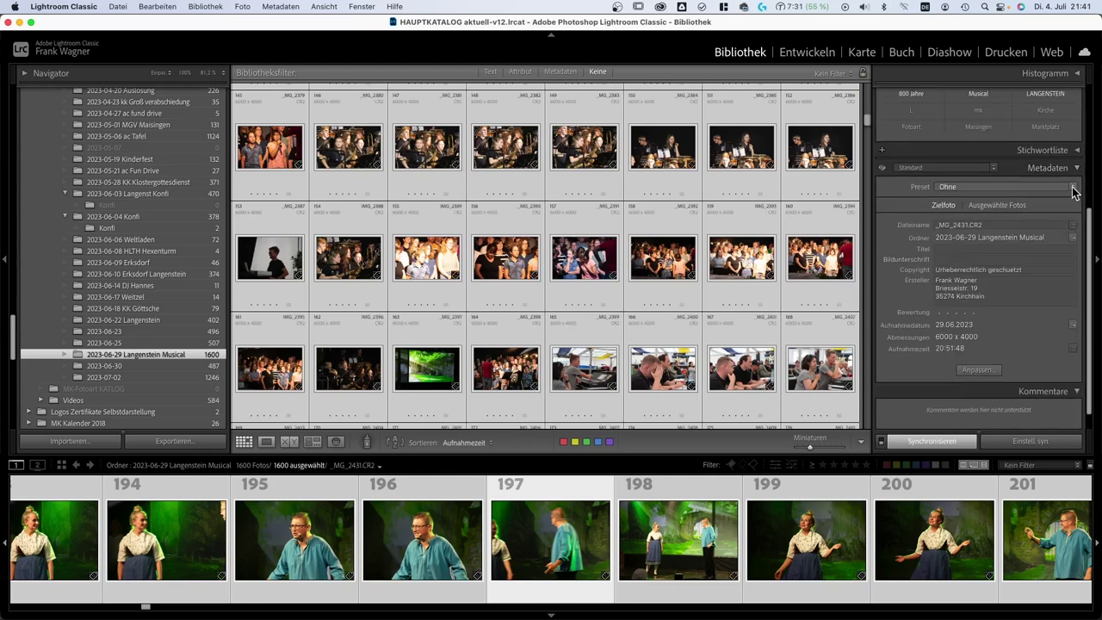
left_click(1071, 187)
left_click(1000, 222)
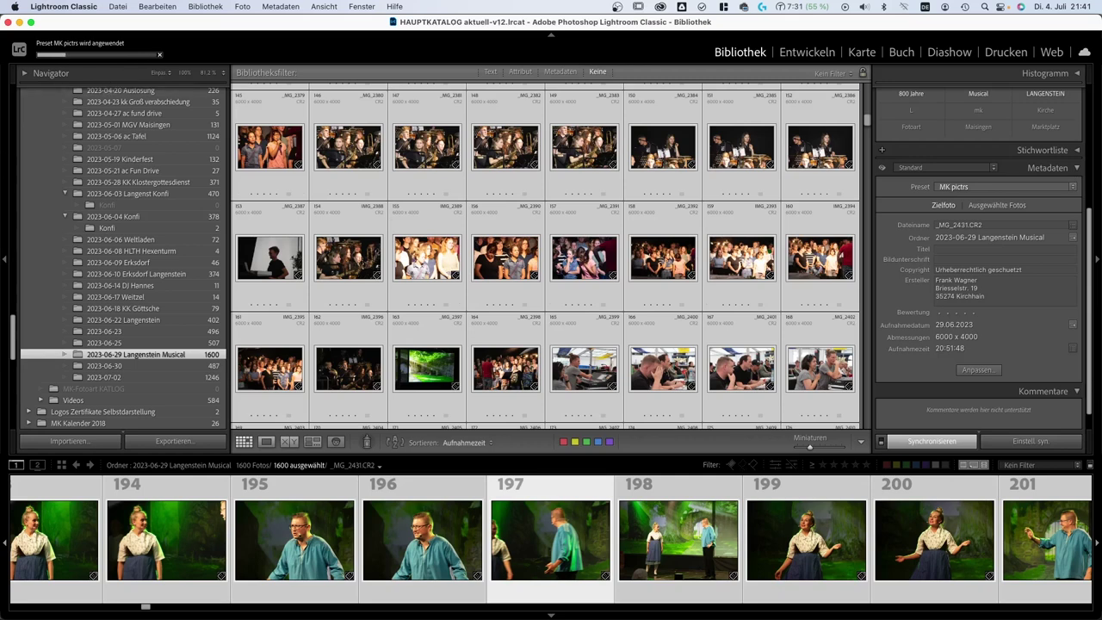
key("super+Tab")
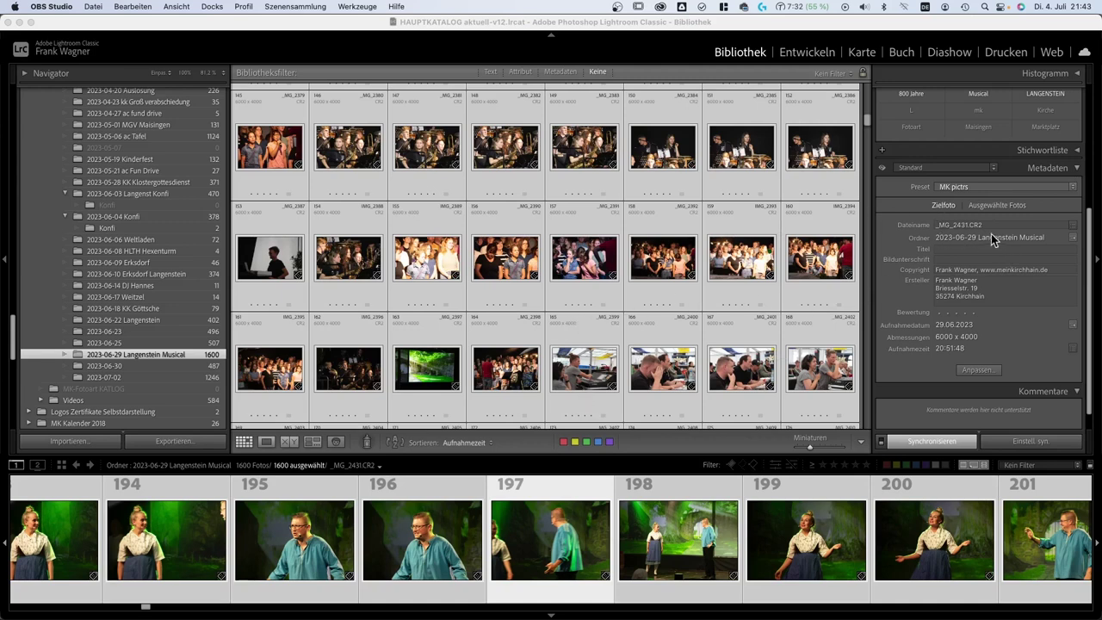
- View the active photo enlarged, return to the grid and make photo 189 the active one
left_click(265, 442)
left_click(265, 442)
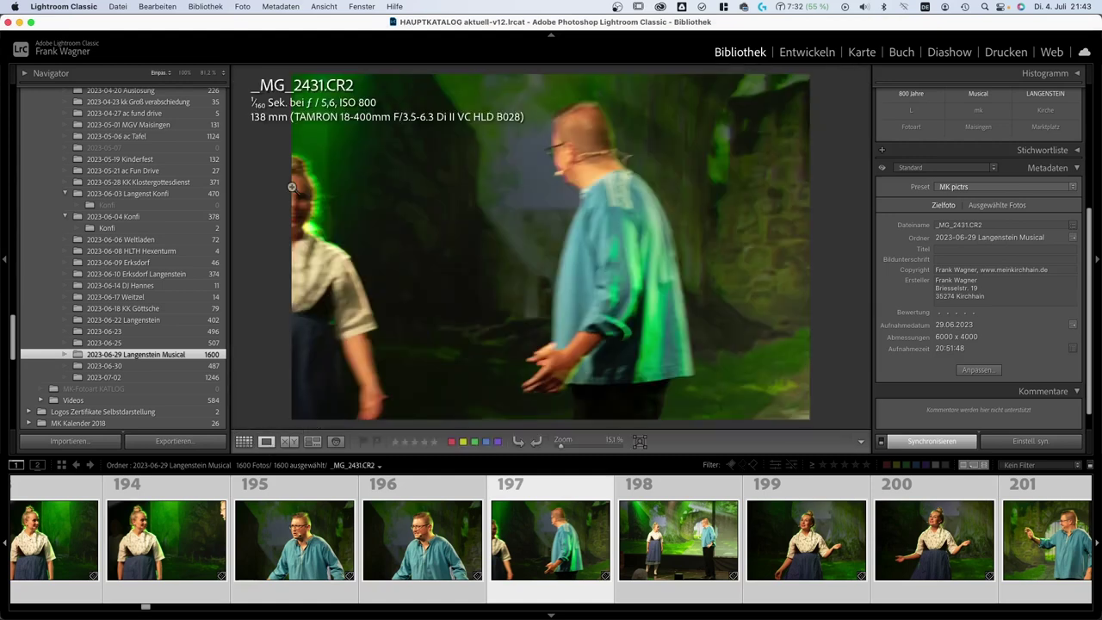
left_click(245, 442)
left_click(605, 272)
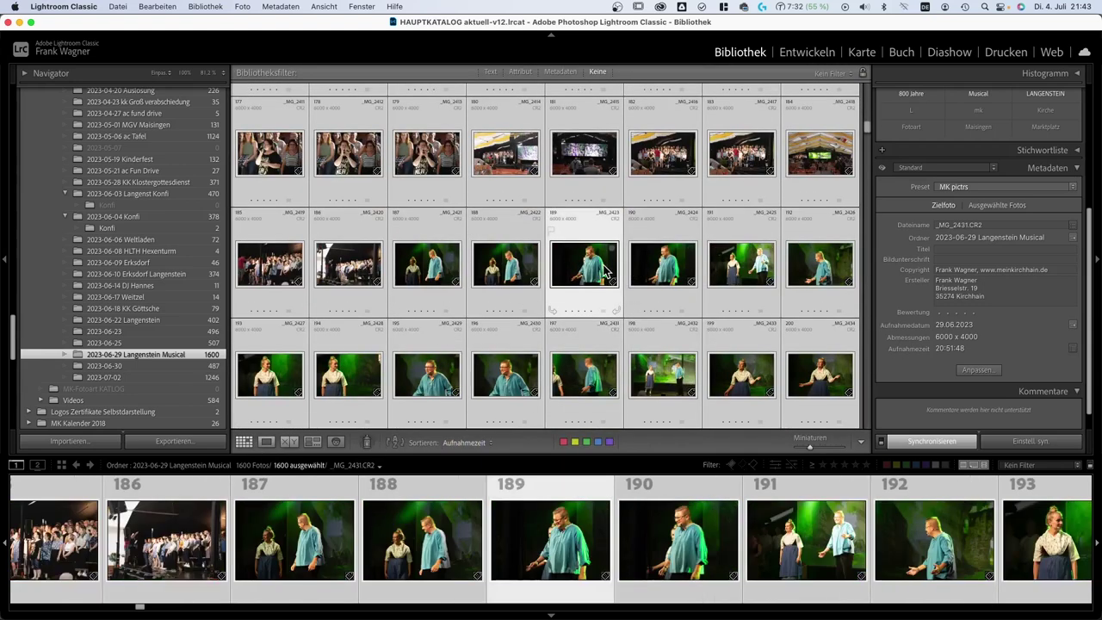
- Start renaming all selected photos and choose the MK Veranstaltungen naming template
left_click(1073, 226)
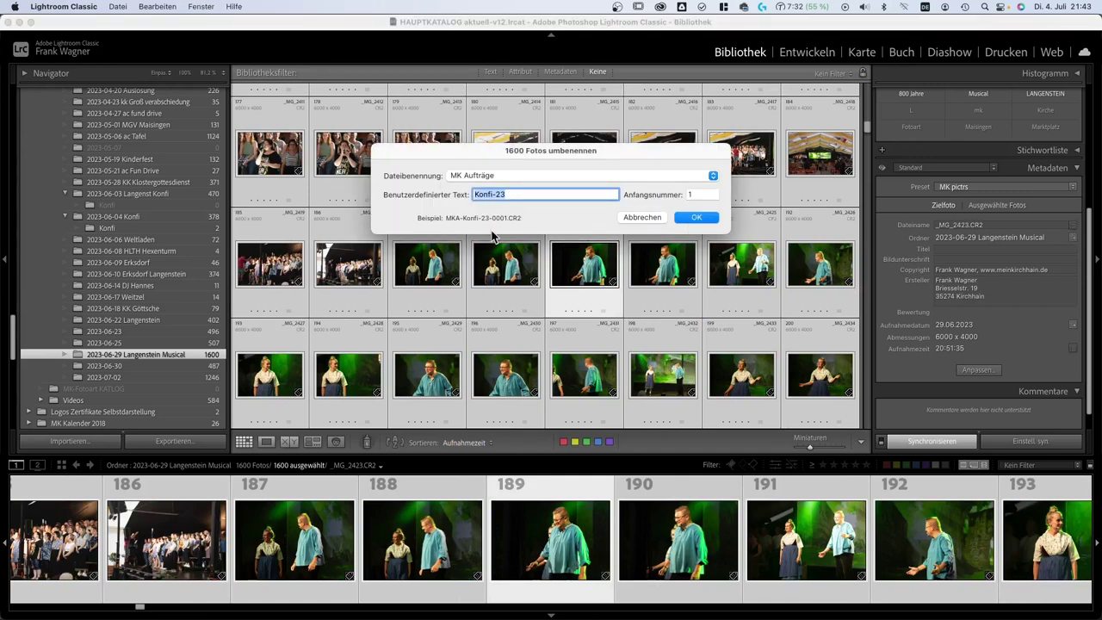
left_click(501, 194)
left_click(505, 176)
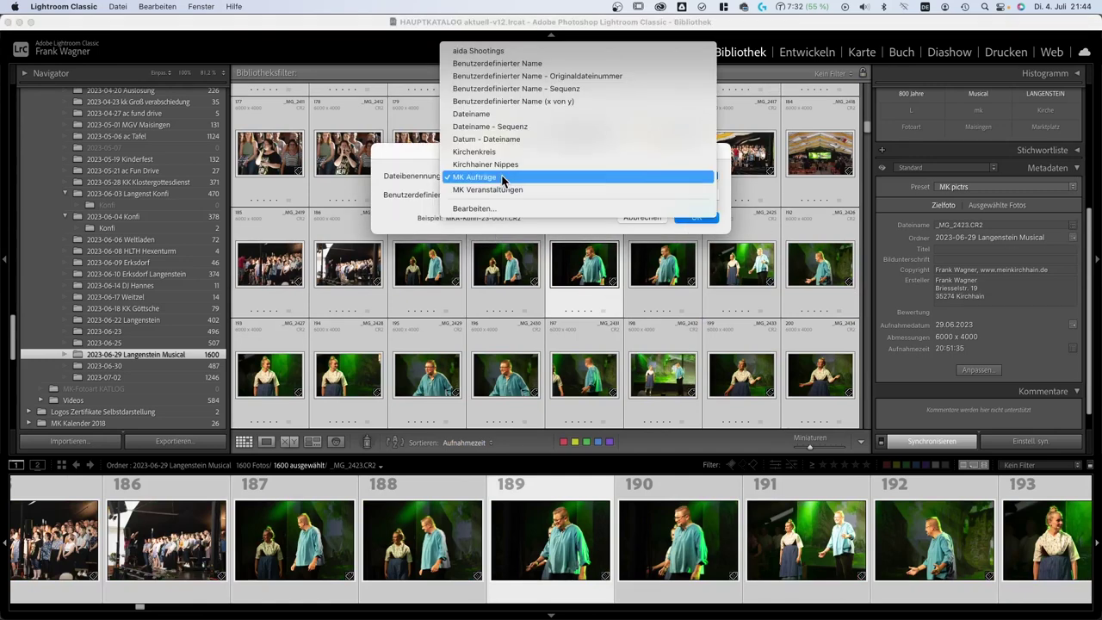
left_click(508, 187)
- Set the custom text to 800LS-Musical and rename the selected photos
triple_click(526, 194)
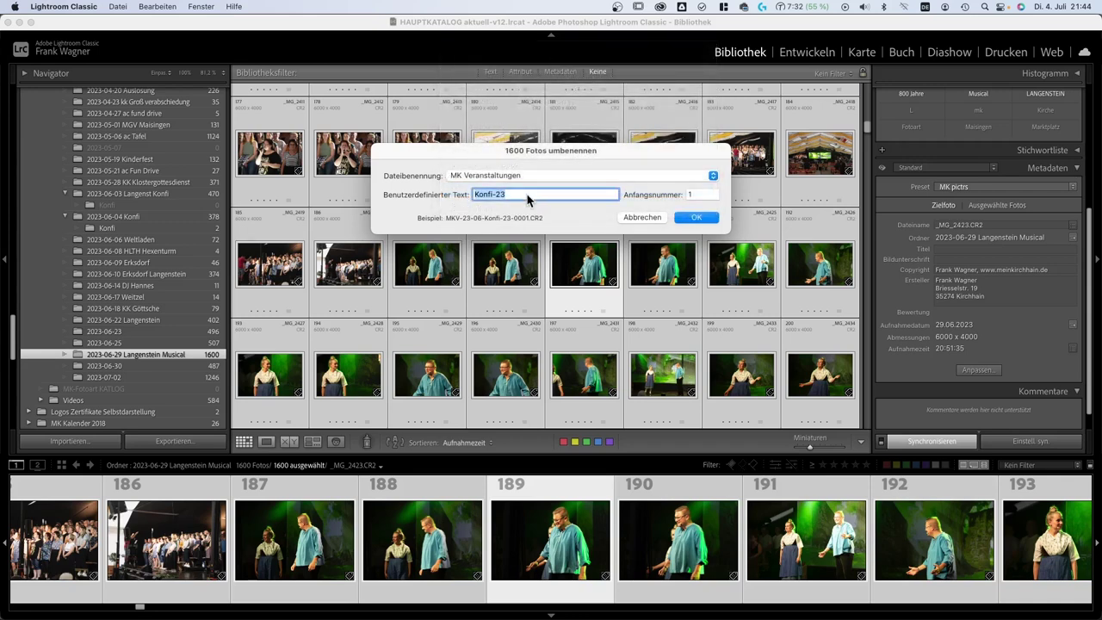
type("23")
key("BackSpace")
key("BackSpace")
type("800LSMusical")
left_click(499, 195)
type("-")
left_click(702, 221)
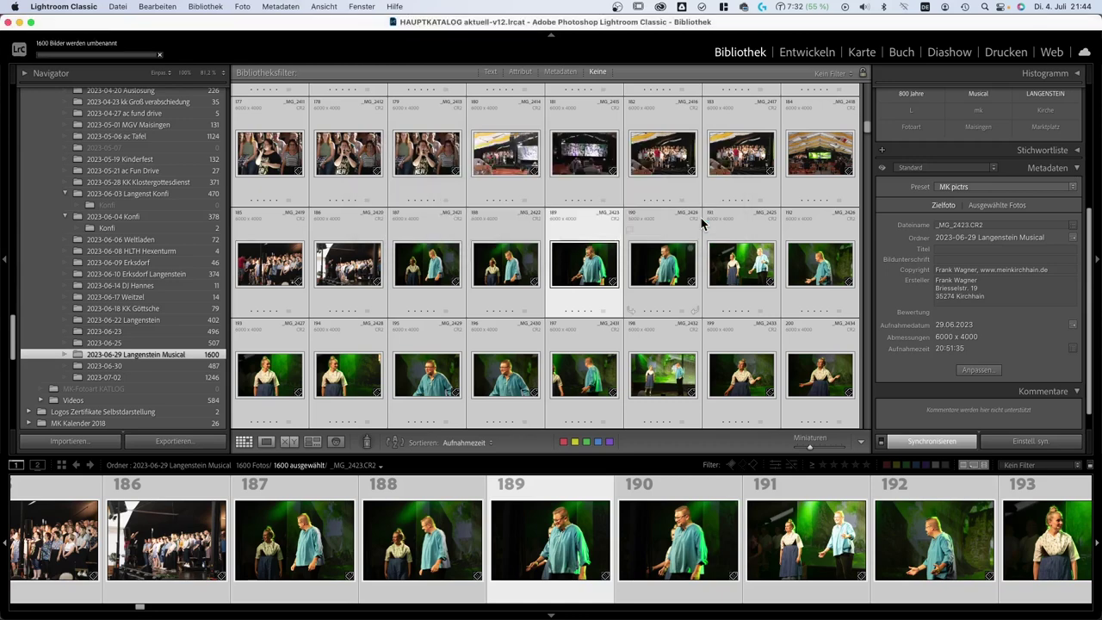
- Compare the similar stage shots 187 to 190 one by one in the enlarged single-photo view
left_click(268, 440)
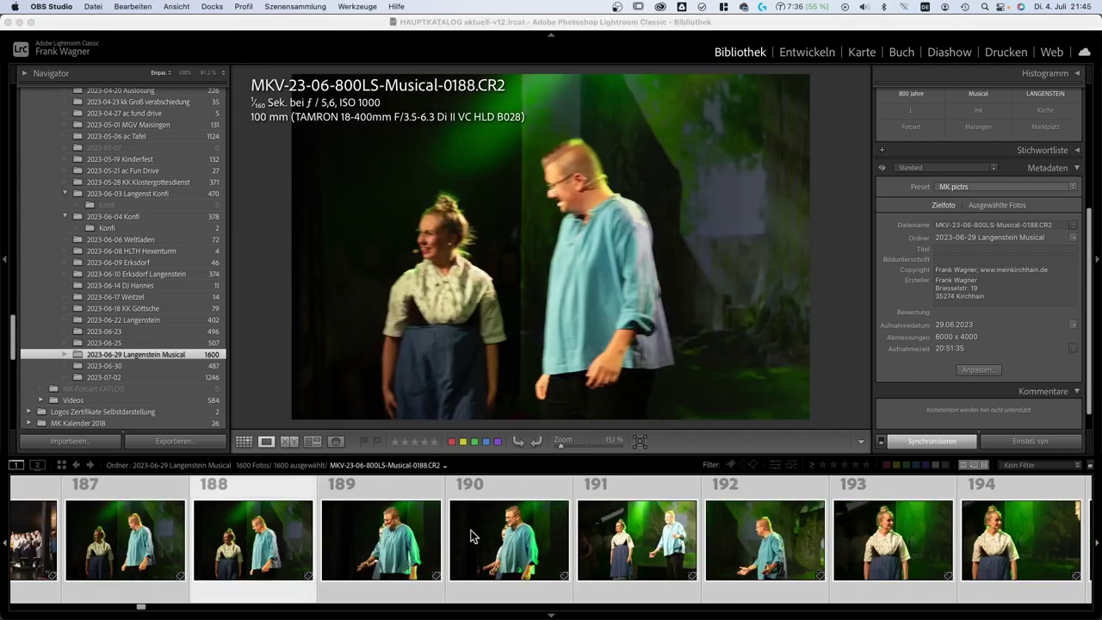
left_click(506, 590)
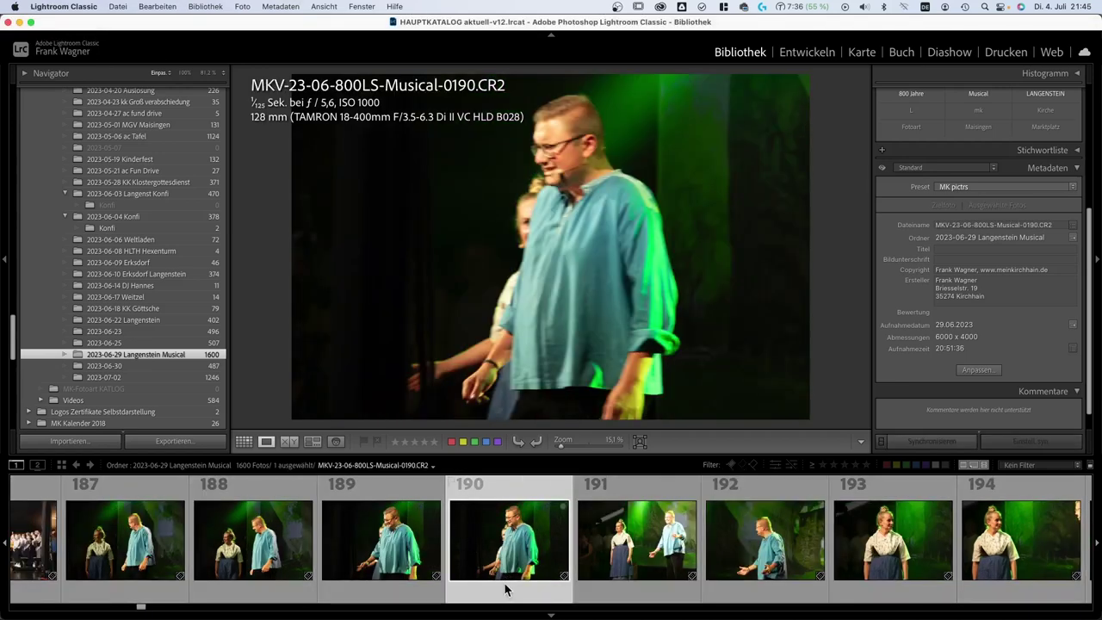
left_click(385, 554)
left_click(306, 546)
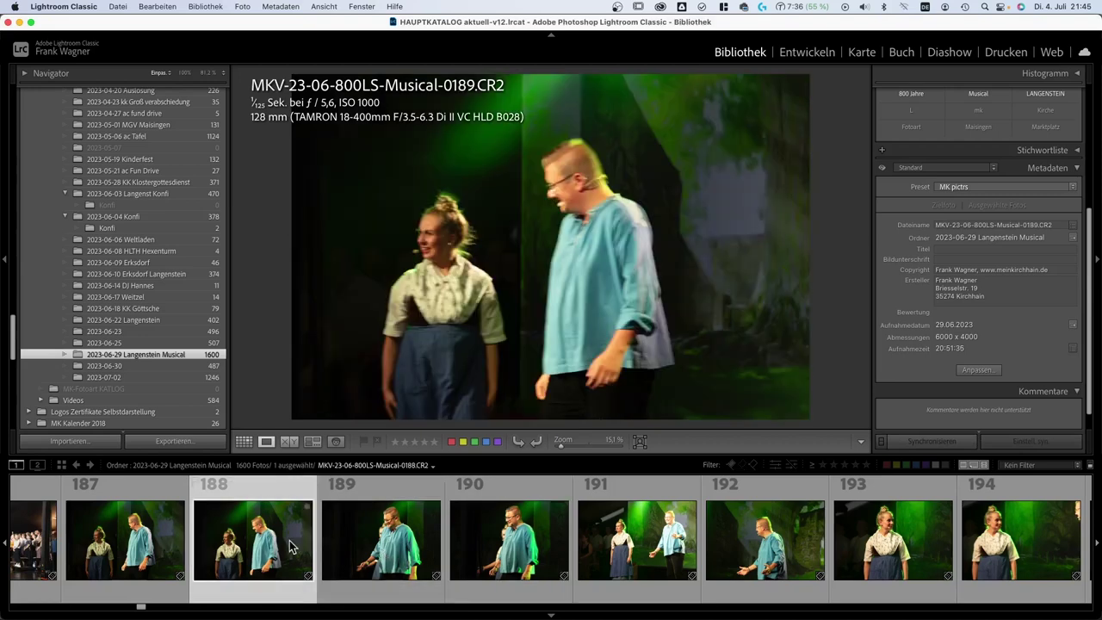
key("Left")
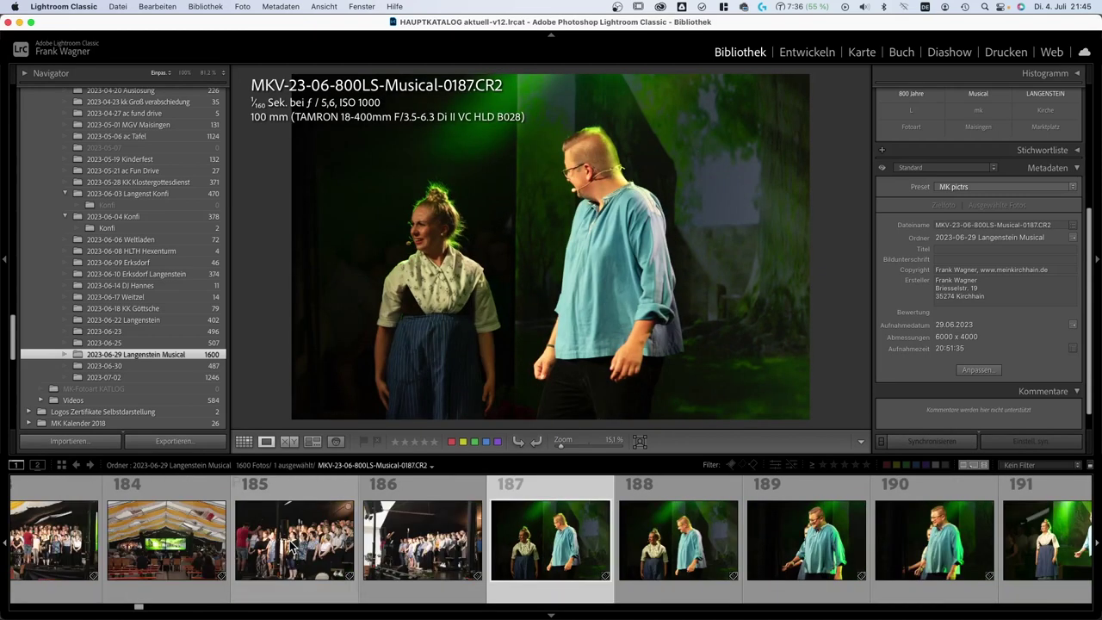
key("Right")
key("Left")
key("Right")
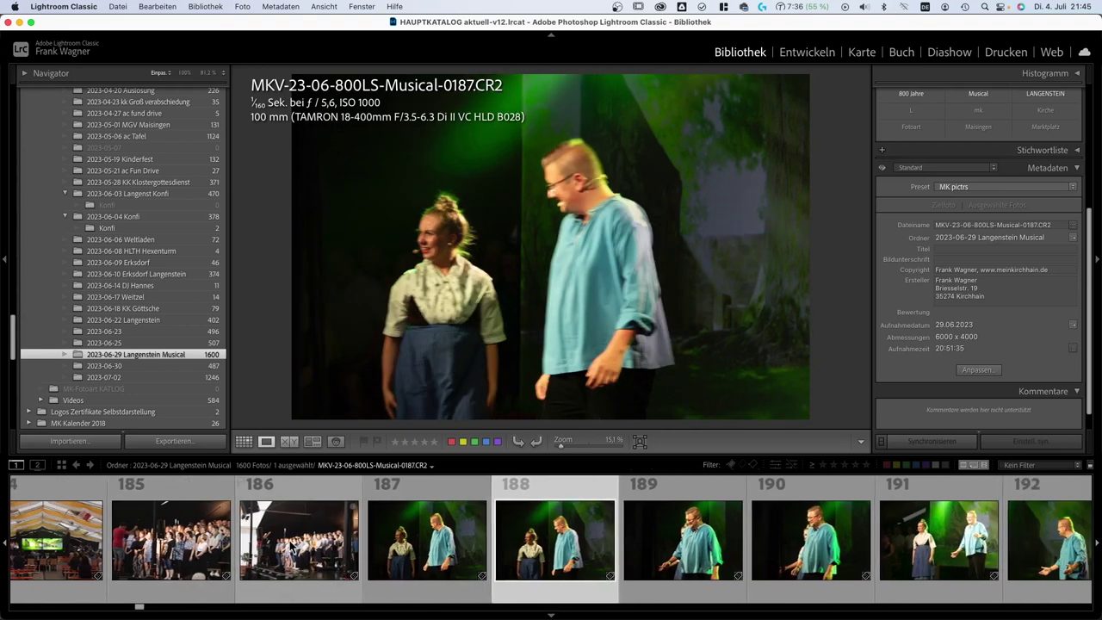
key("Left")
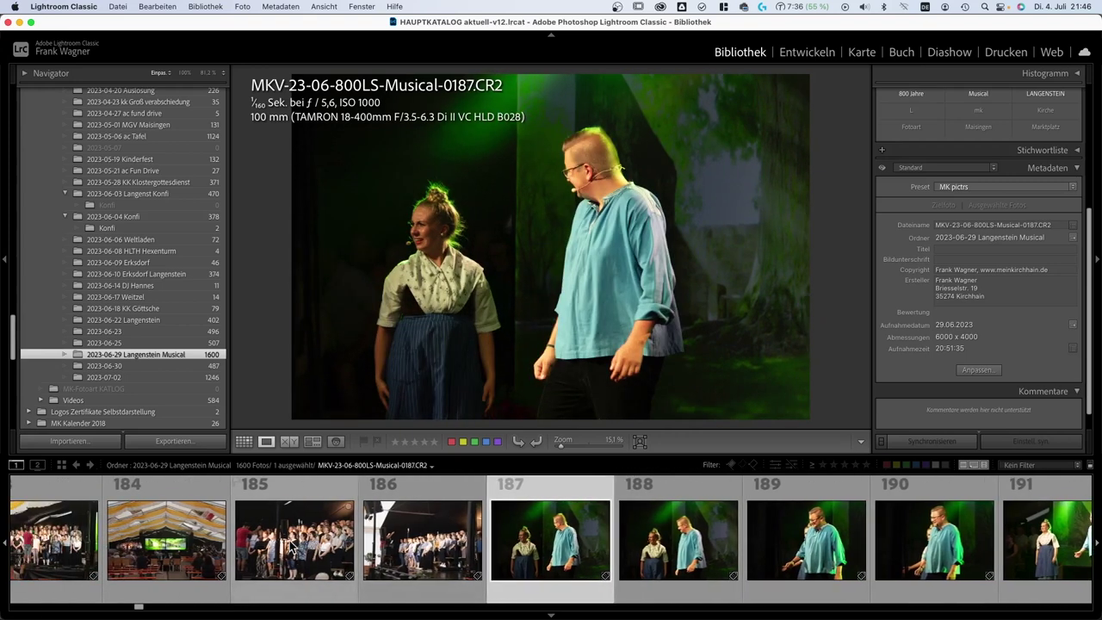
key("Right")
key("Right")
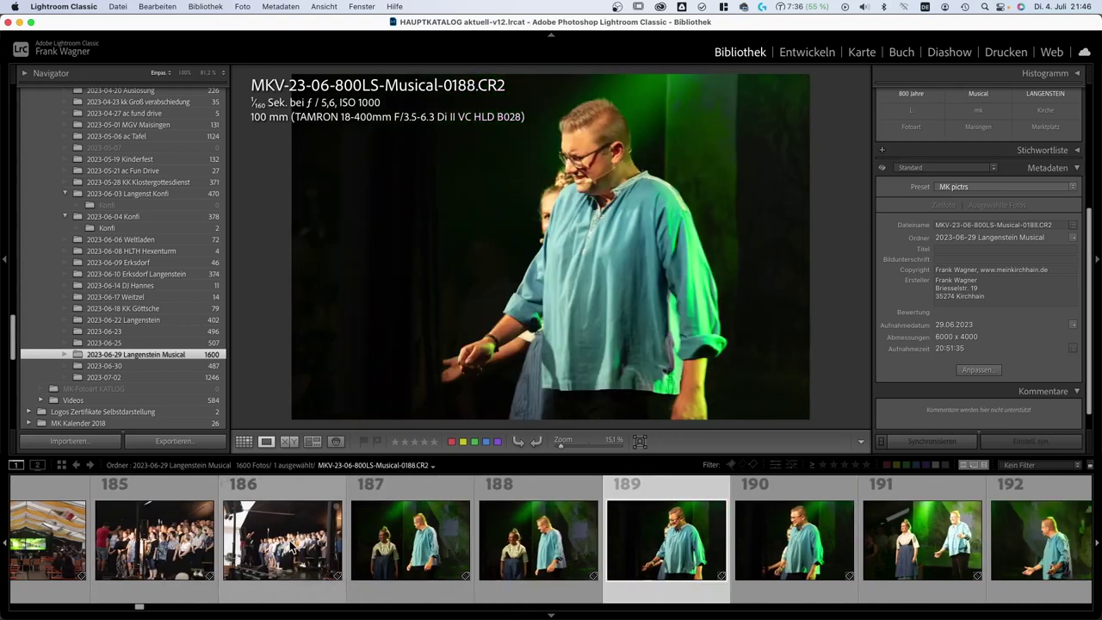
key("Left")
key("Left")
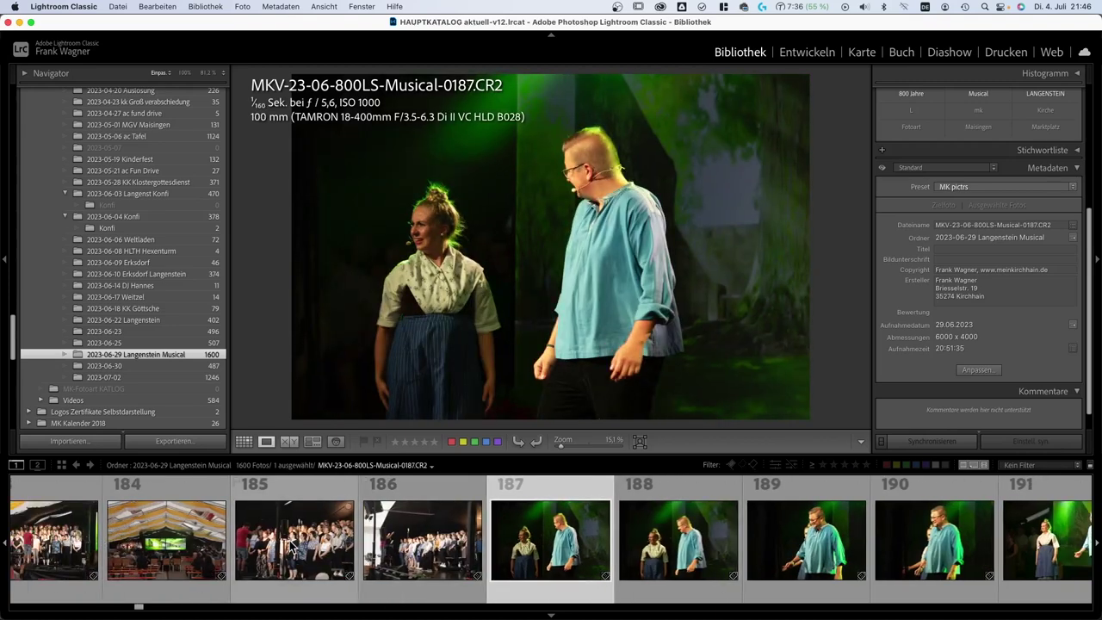
key("Right")
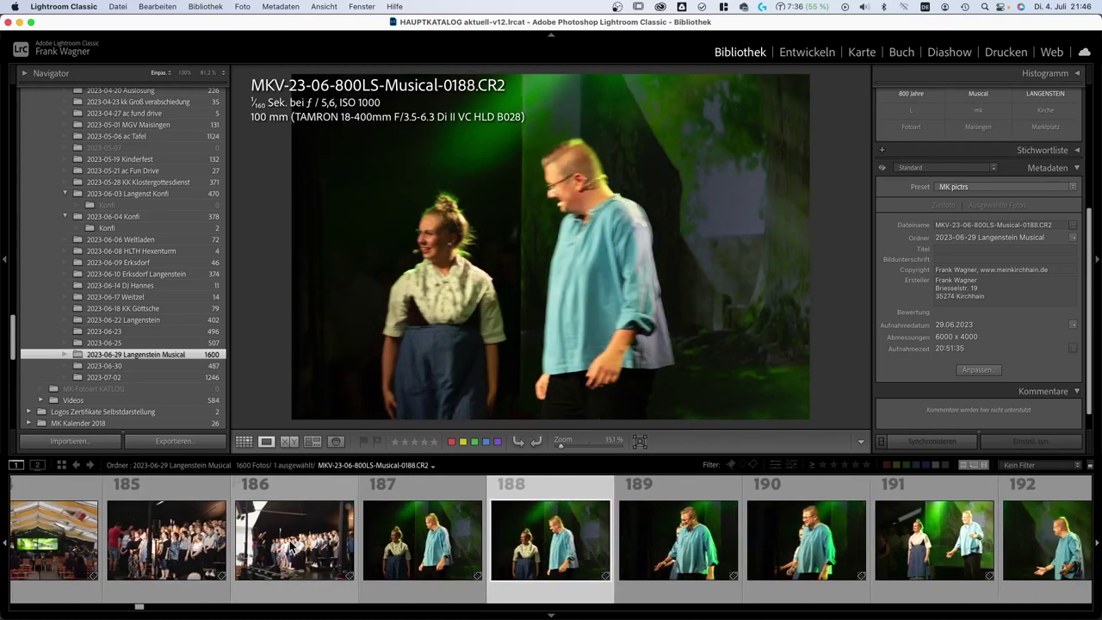
- Check photo 188 in full screen and flag it as rejected
key("f")
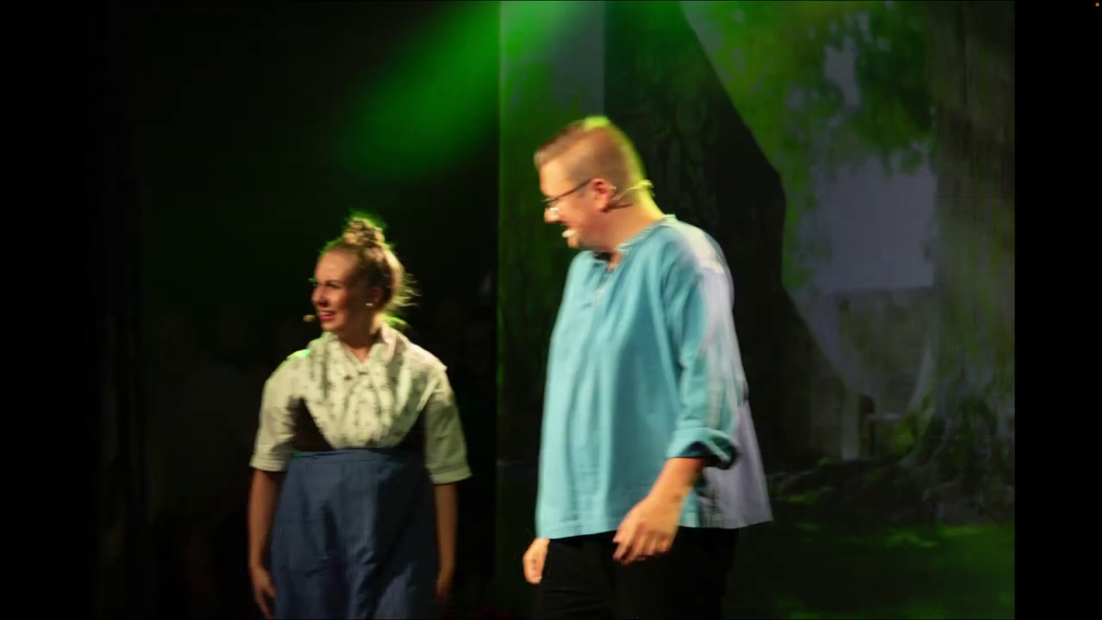
key("f")
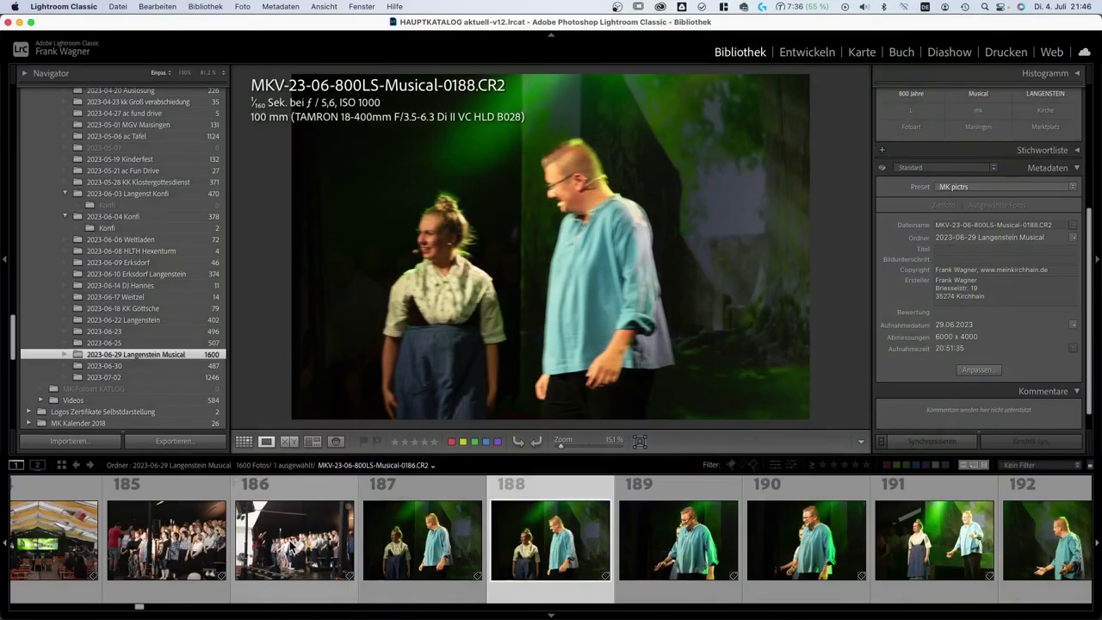
key("x")
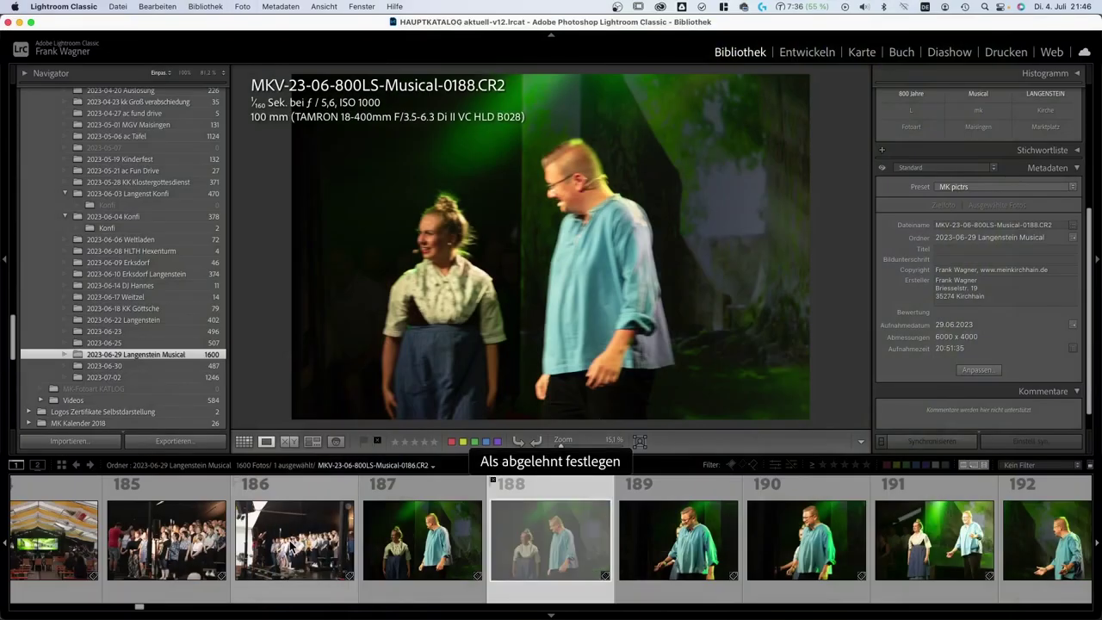
- Compare photo 189 with photo 190 and examine 189 in full screen
key("Right")
key("Right")
key("Left")
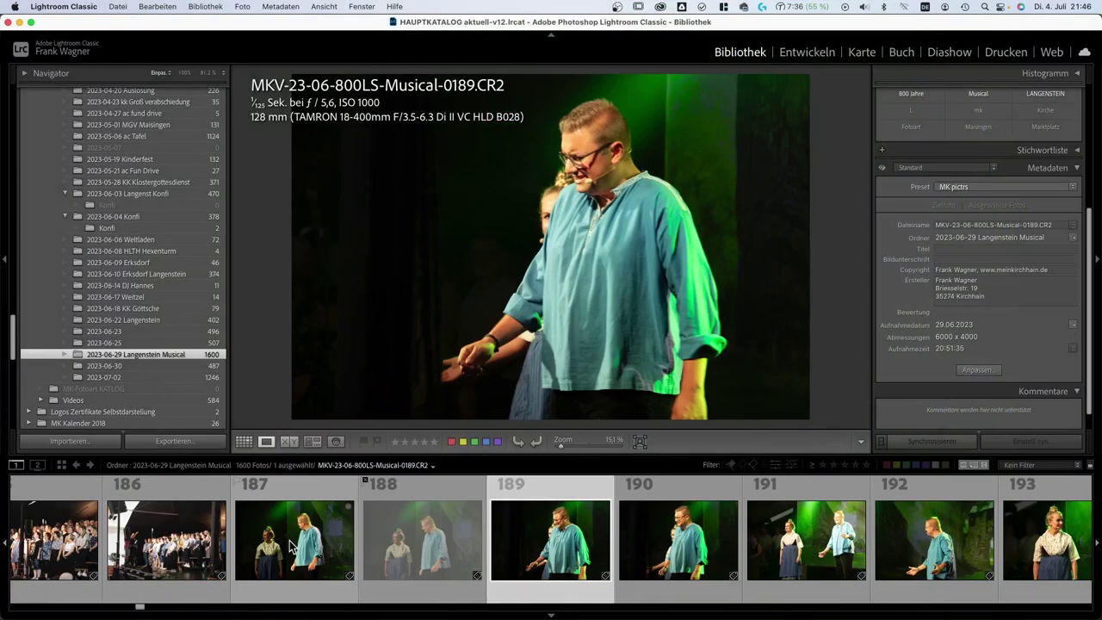
key("f")
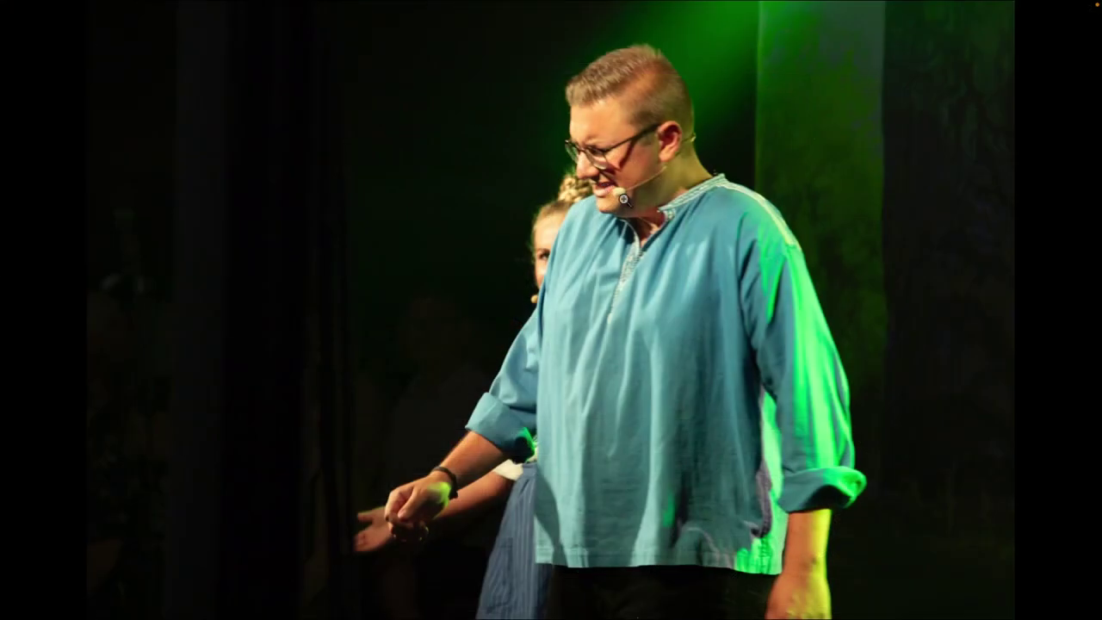
key("f")
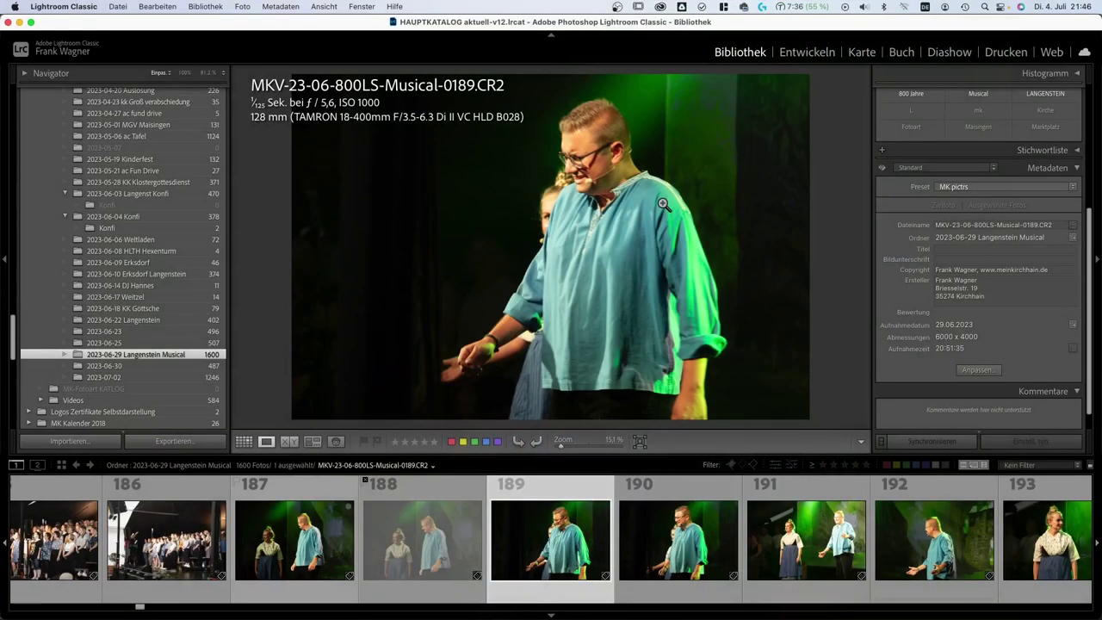
- Rate photo 189 with one star and flag photo 190 as rejected
key("1")
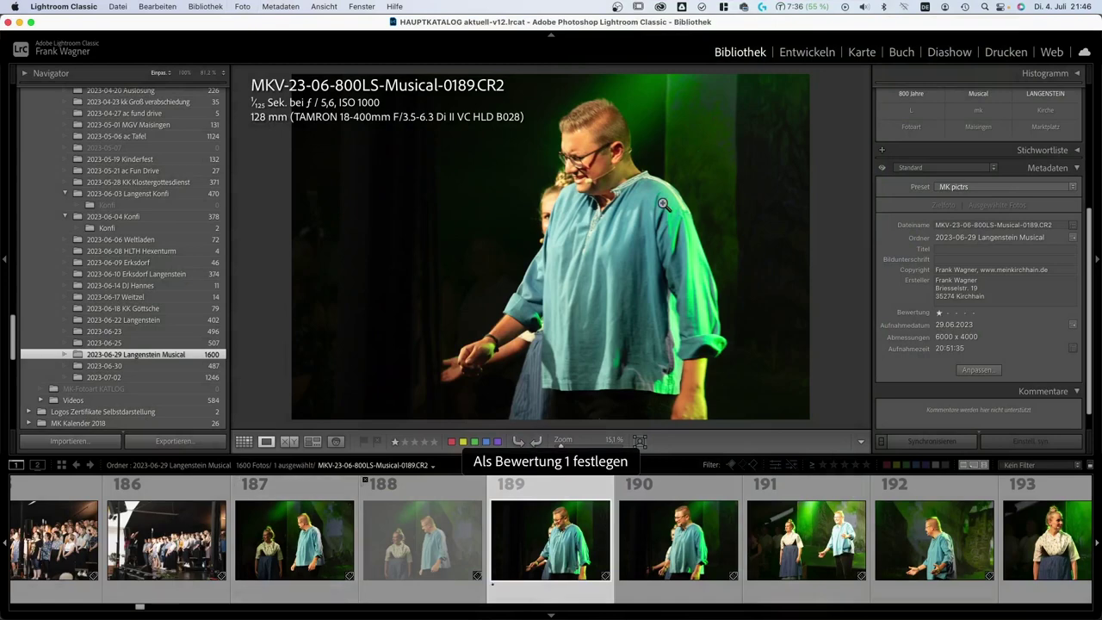
key("Right")
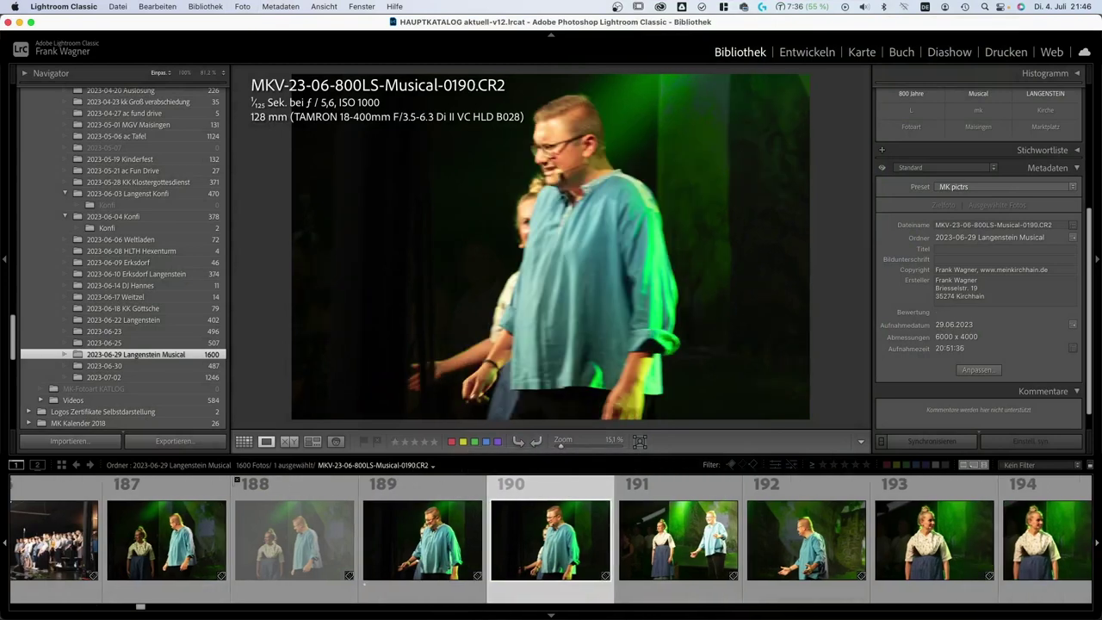
key("x")
key("Right")
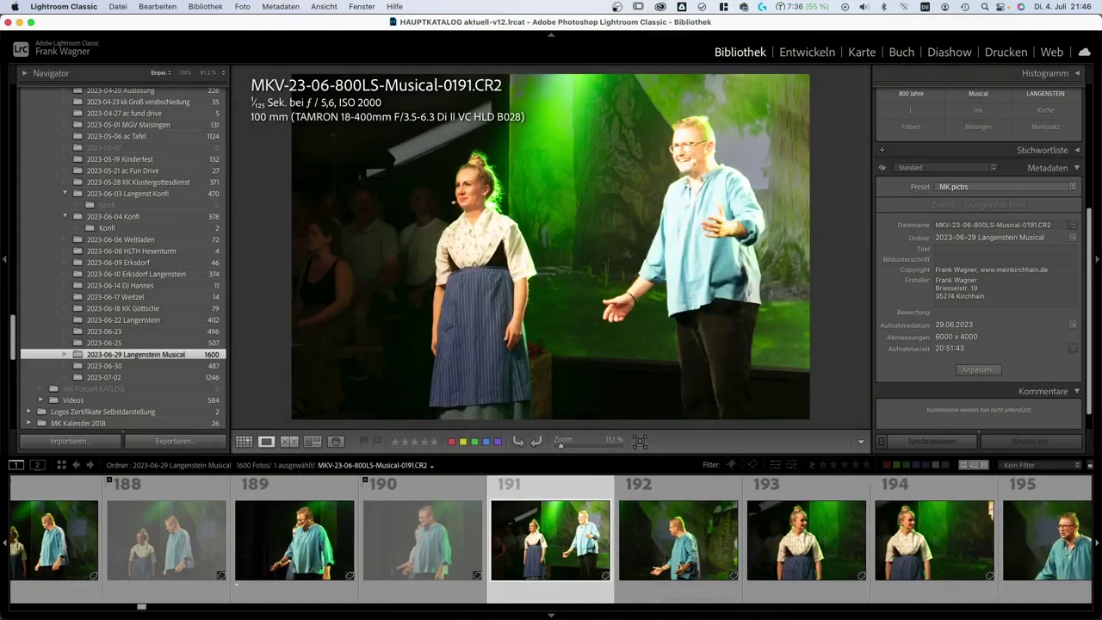
- Rate photo 191 with two stars and flag photo 192 as rejected
key("2")
key("Right")
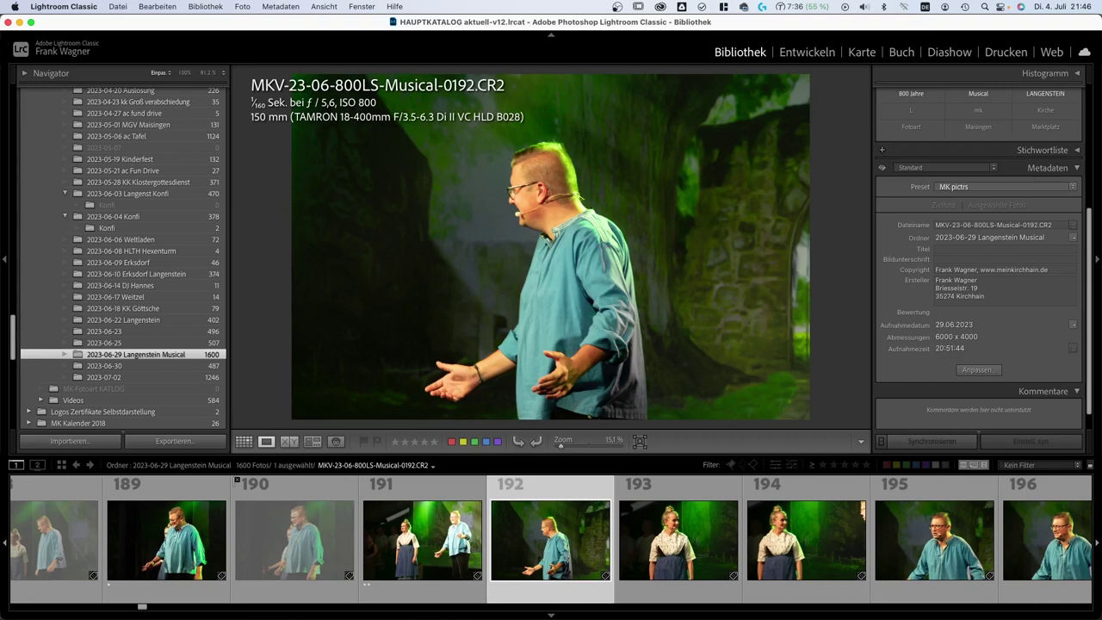
key("x")
key("Right")
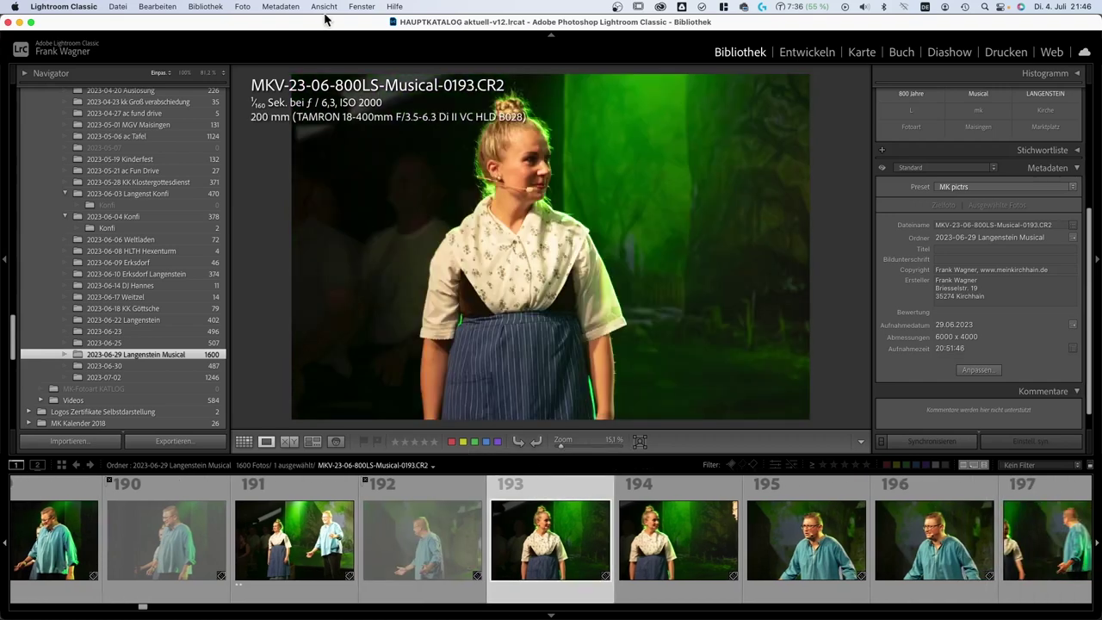
- Check the woman's face in photo 193 enlarged, rate it with two stars and flag photo 194 as rejected
left_click(473, 250)
left_click_drag(529, 185, 528, 364)
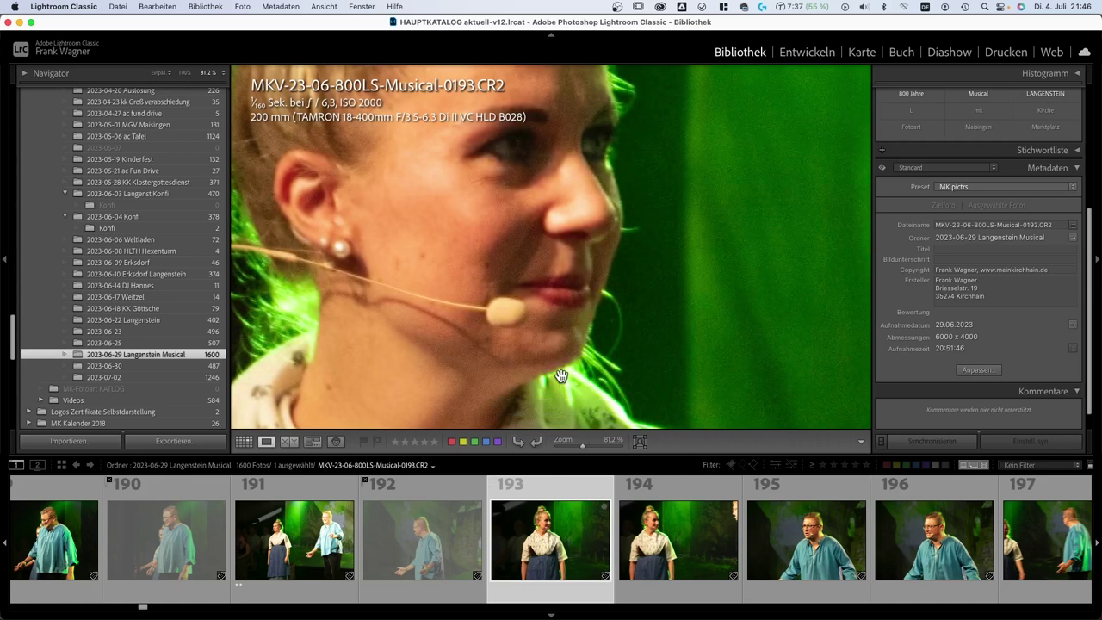
key("2")
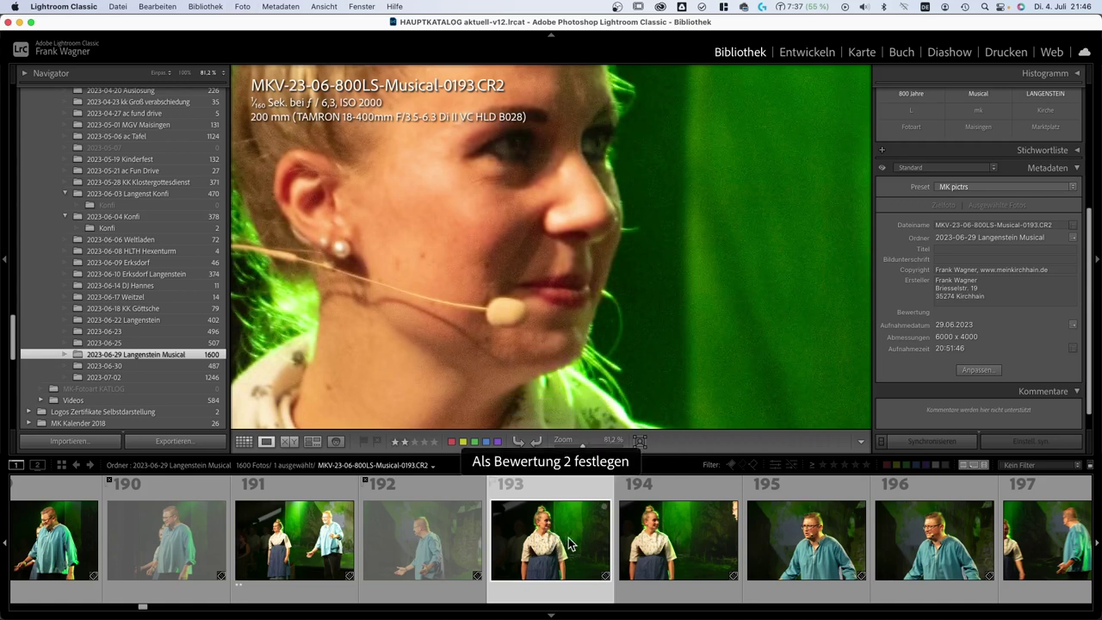
left_click(535, 354)
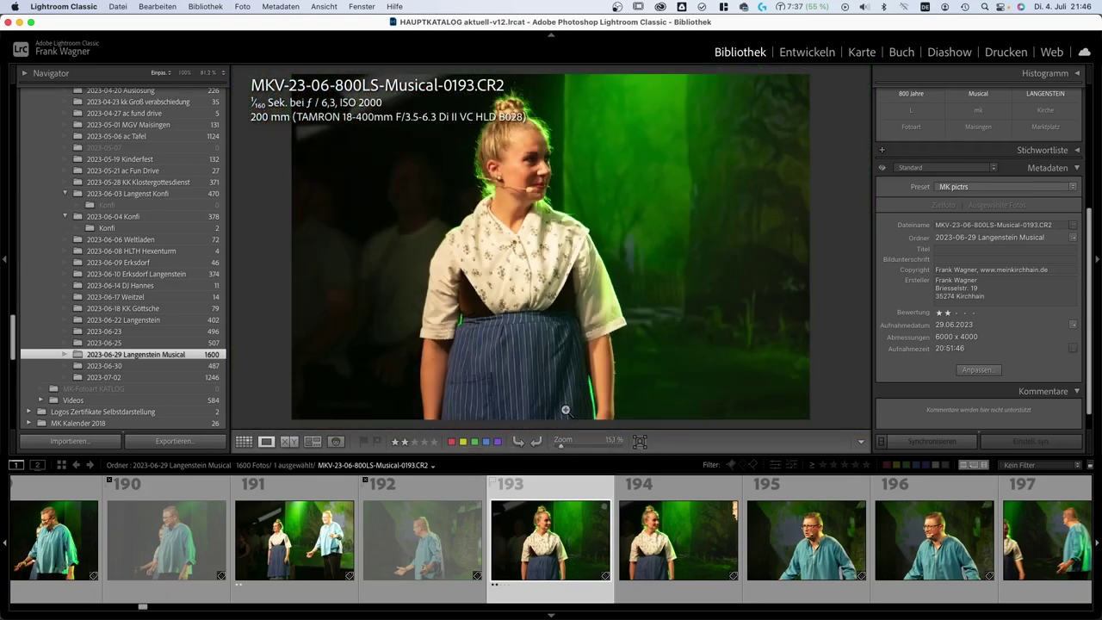
key("Right")
key("x")
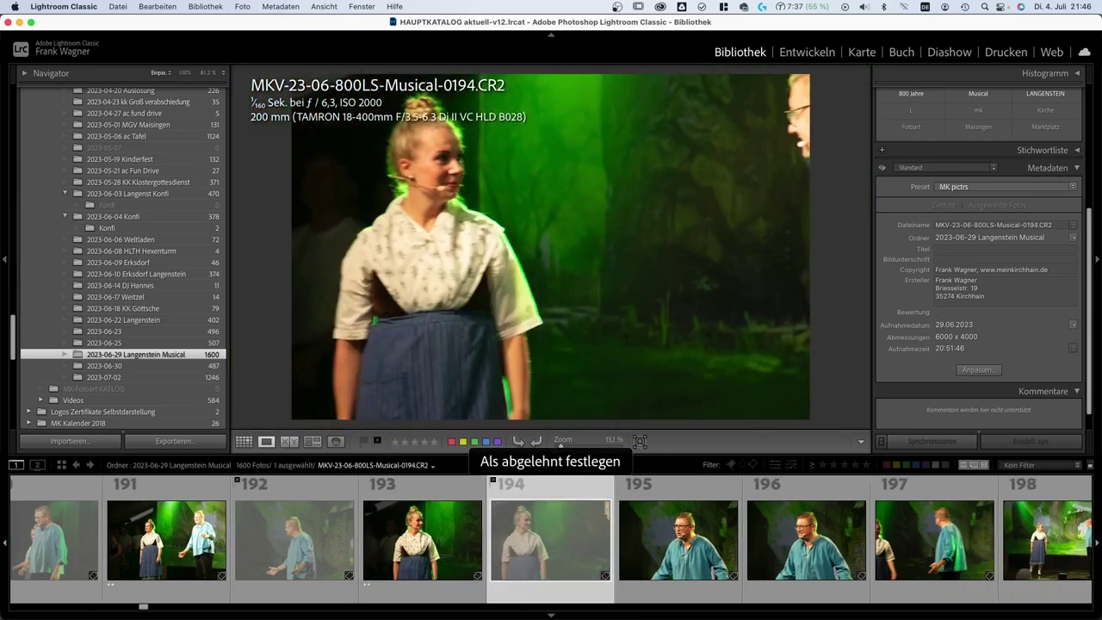
- Look through photos 195 to 197 and flag photo 197 as rejected
key("Right")
key("Right")
key("Right")
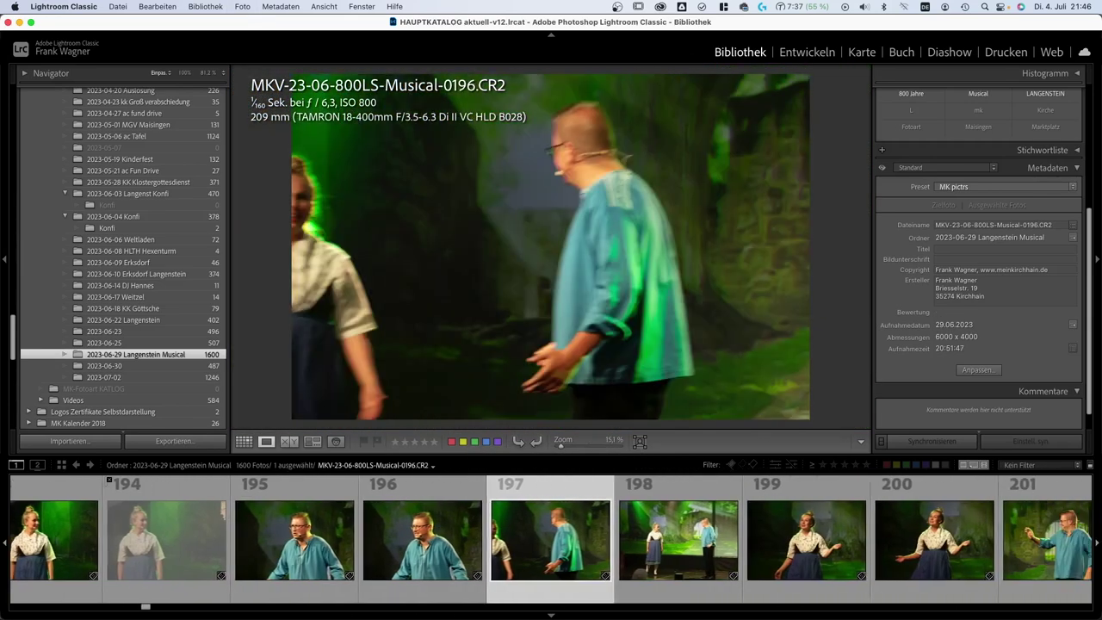
key("x")
- Compare photo 196 with 195, rate 195 with two stars and flag 196 as rejected
key("Left")
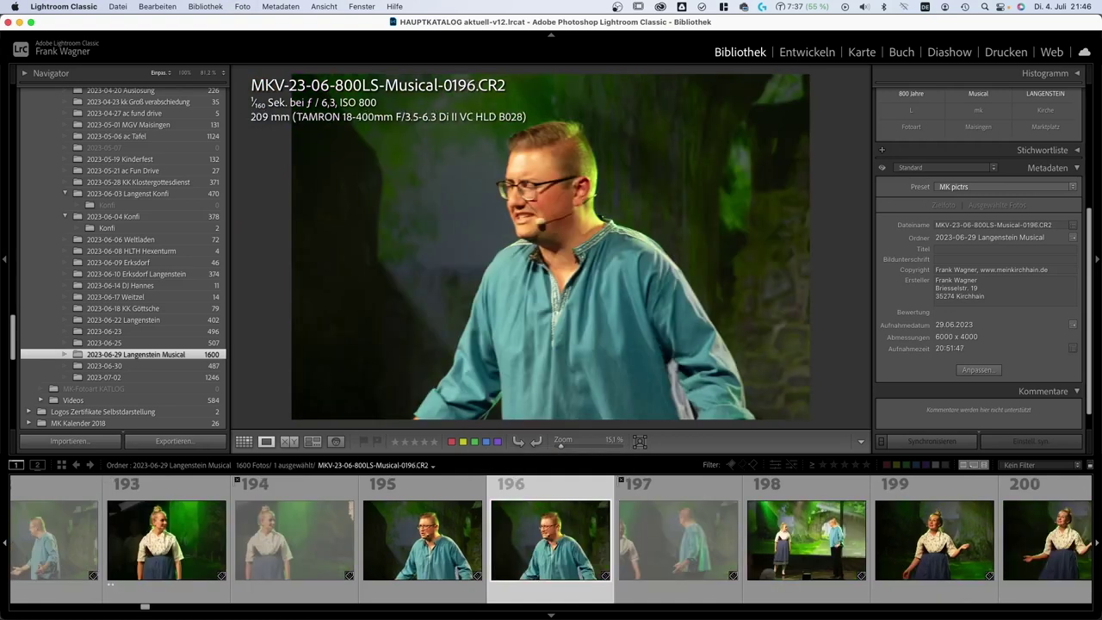
key("Left")
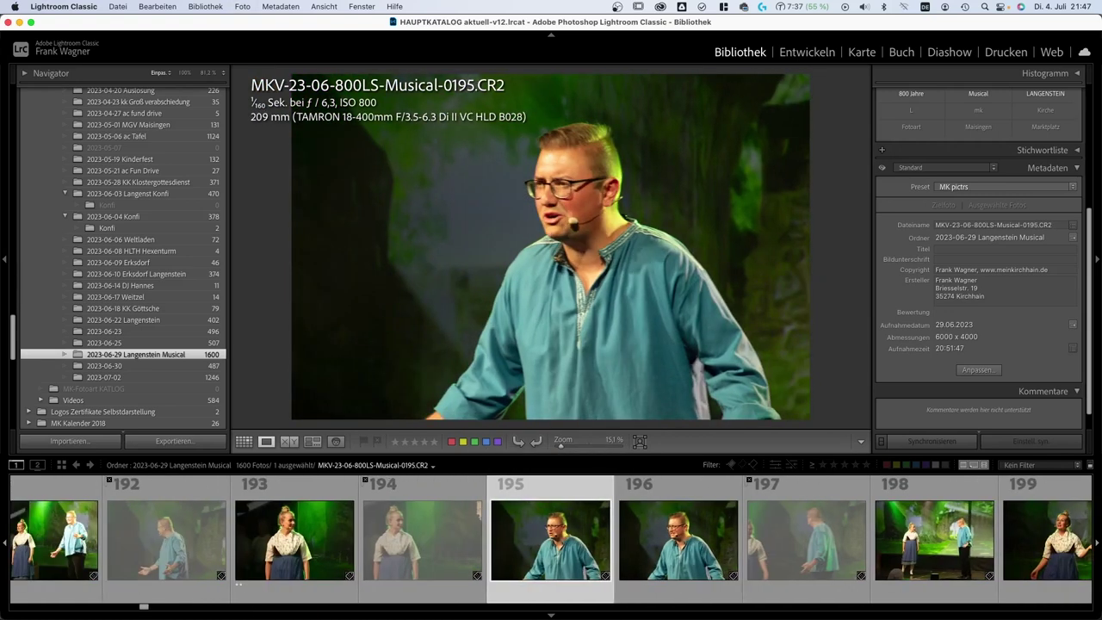
key("2")
key("Right")
key("x")
- Rate photos 198 and 199 with three stars and photo 200 with two stars
key("Right")
key("Right")
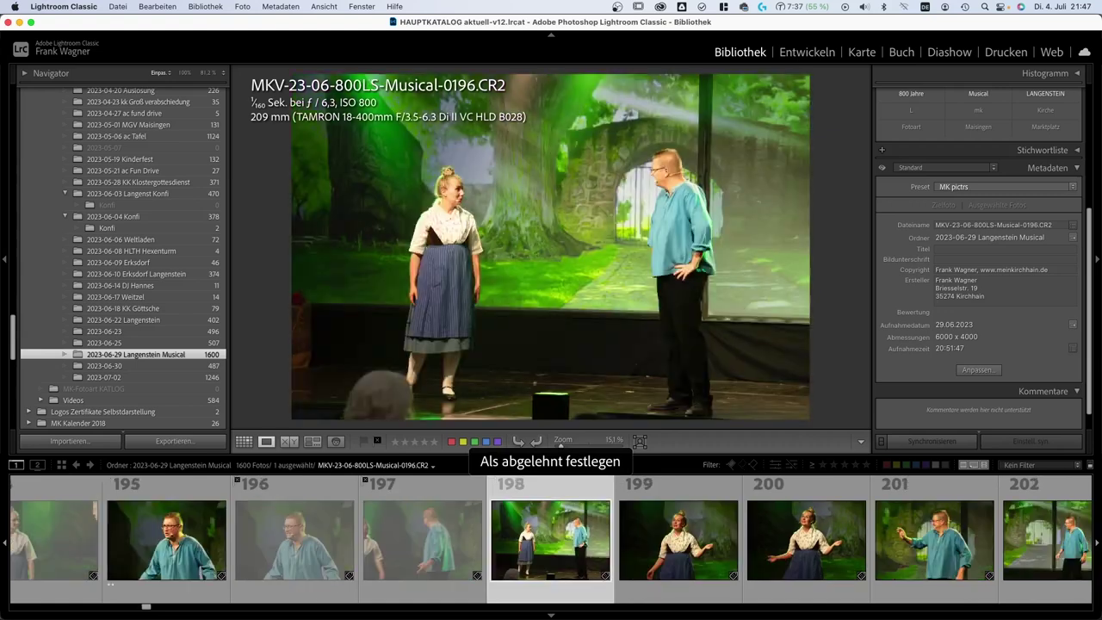
key("3")
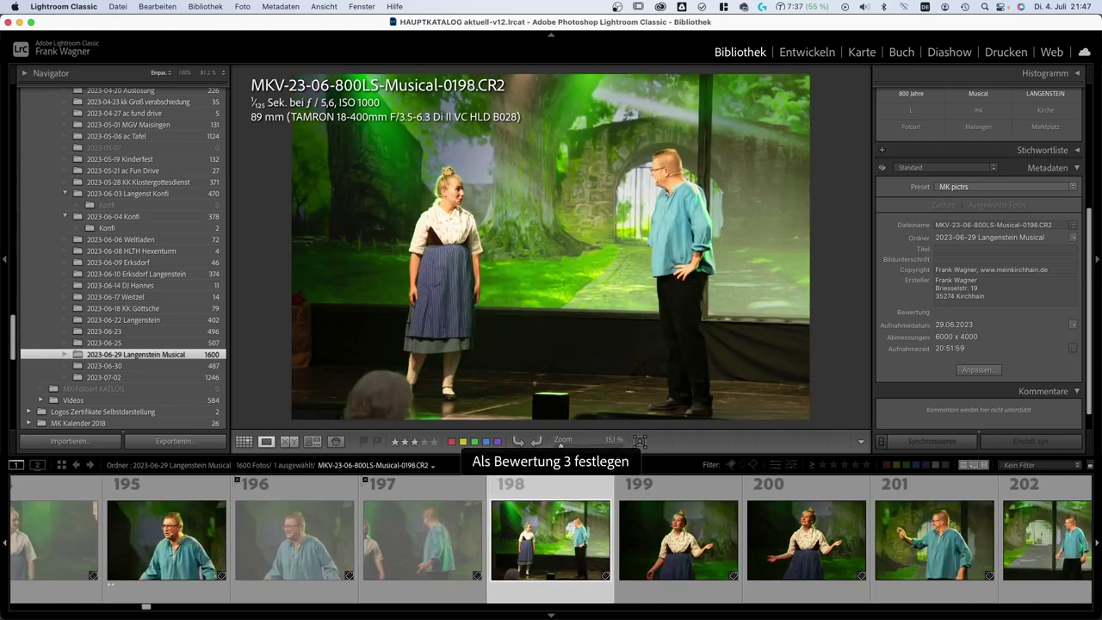
key("Right")
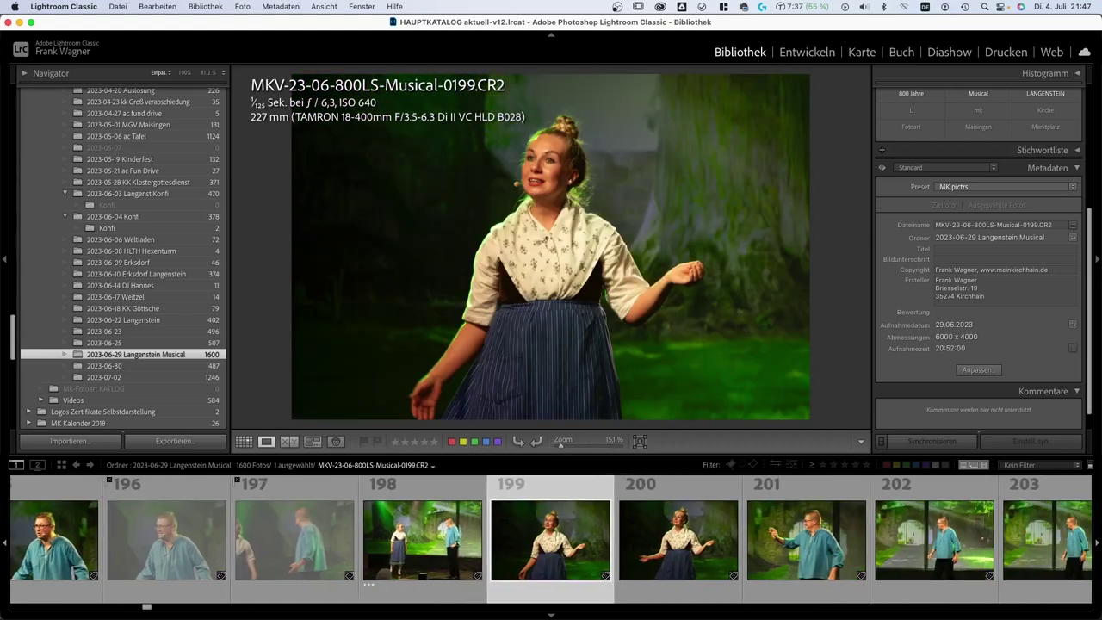
key("3")
key("Right")
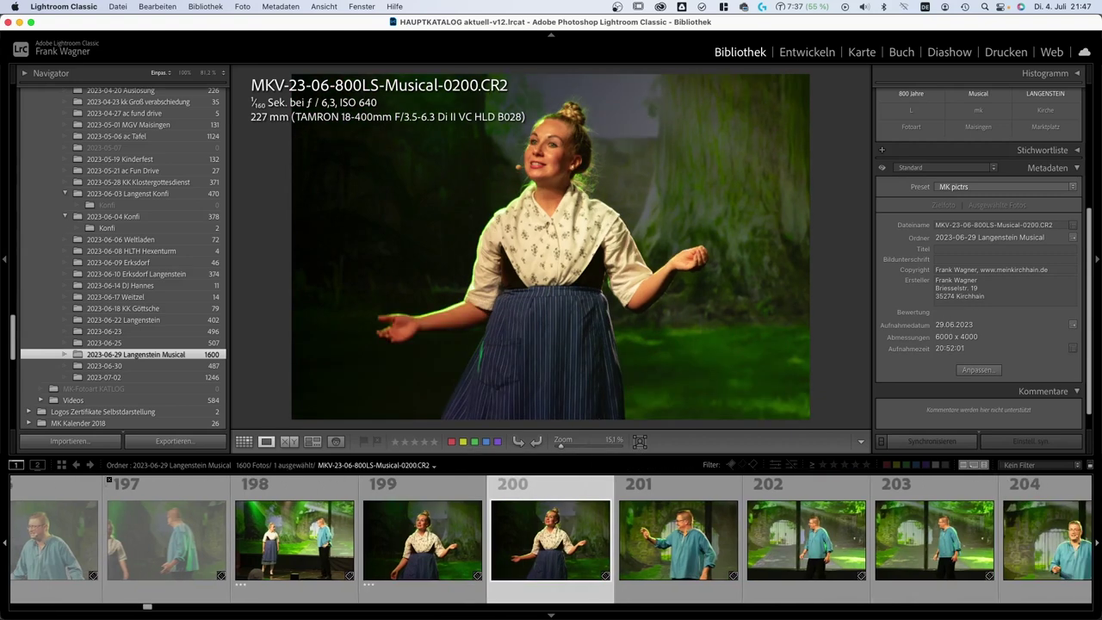
key("2")
- Flag photo 201 as rejected and rate photo 202 with two stars
key("Right")
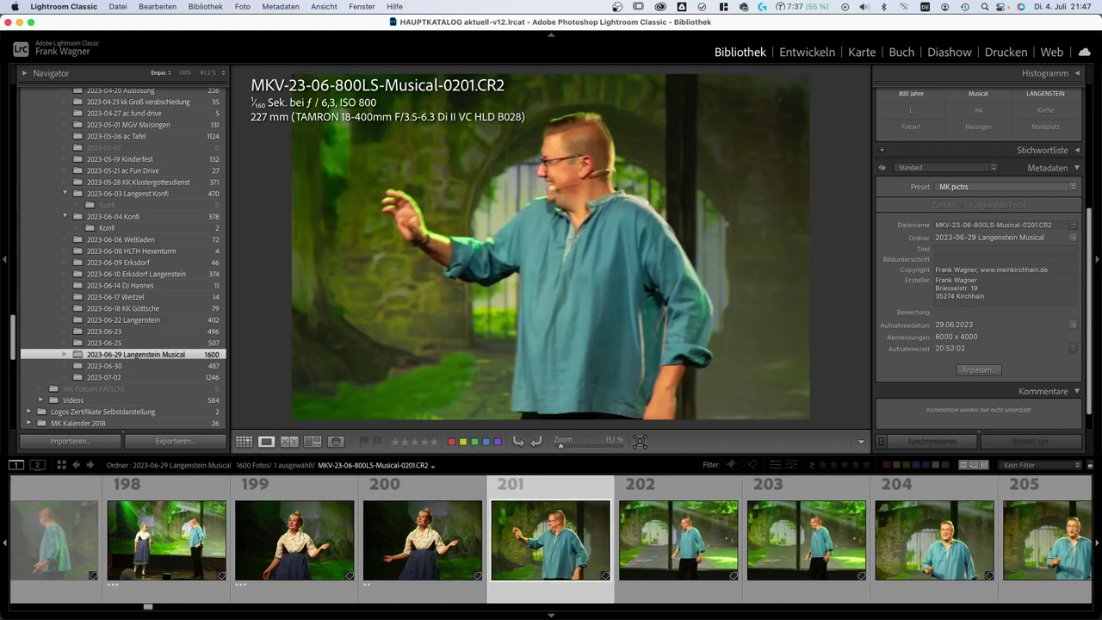
key("x")
key("Right")
key("2")
key("Right")
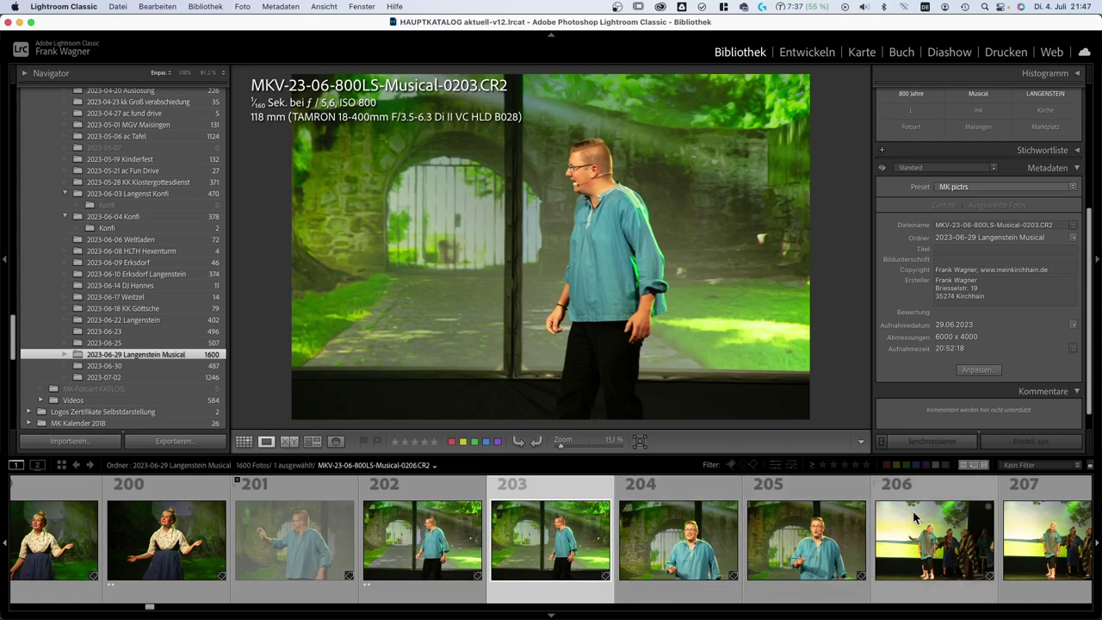
- Filter the folder's photos to those rated three stars or higher
left_click(856, 465)
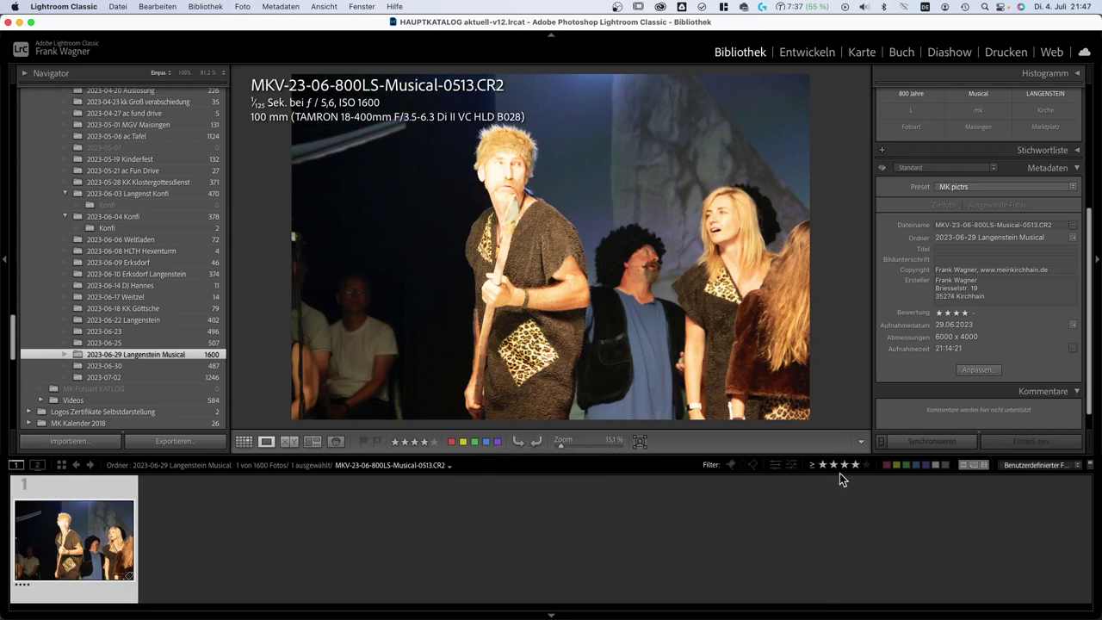
left_click(847, 465)
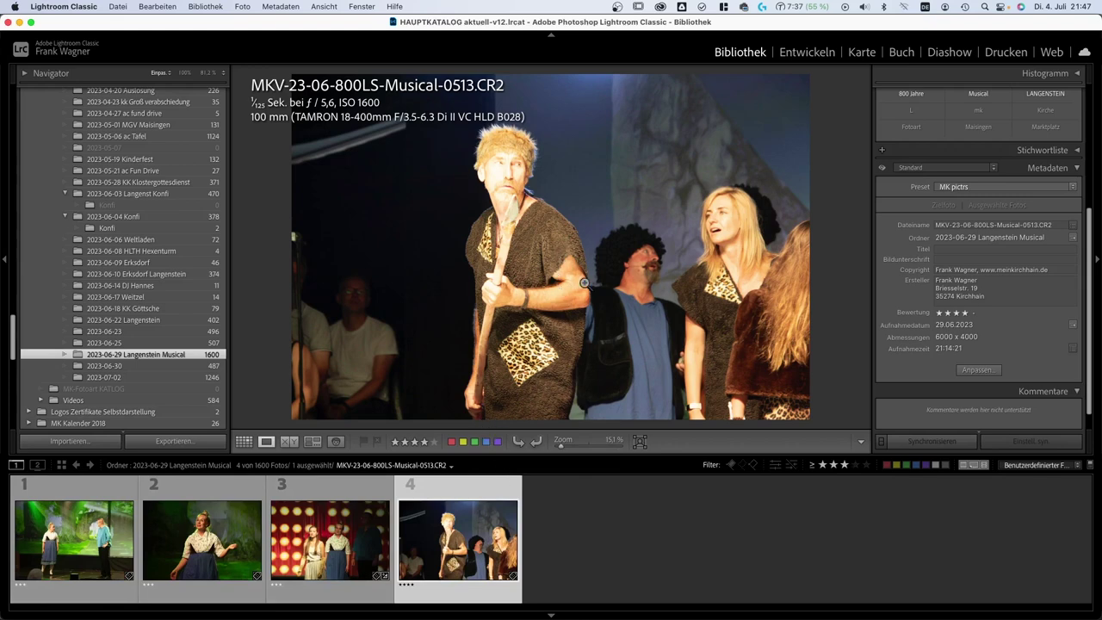
- Take photo 0513 into the Develop module and set its white balance to temperature 3,685 and tint +10
left_click(804, 53)
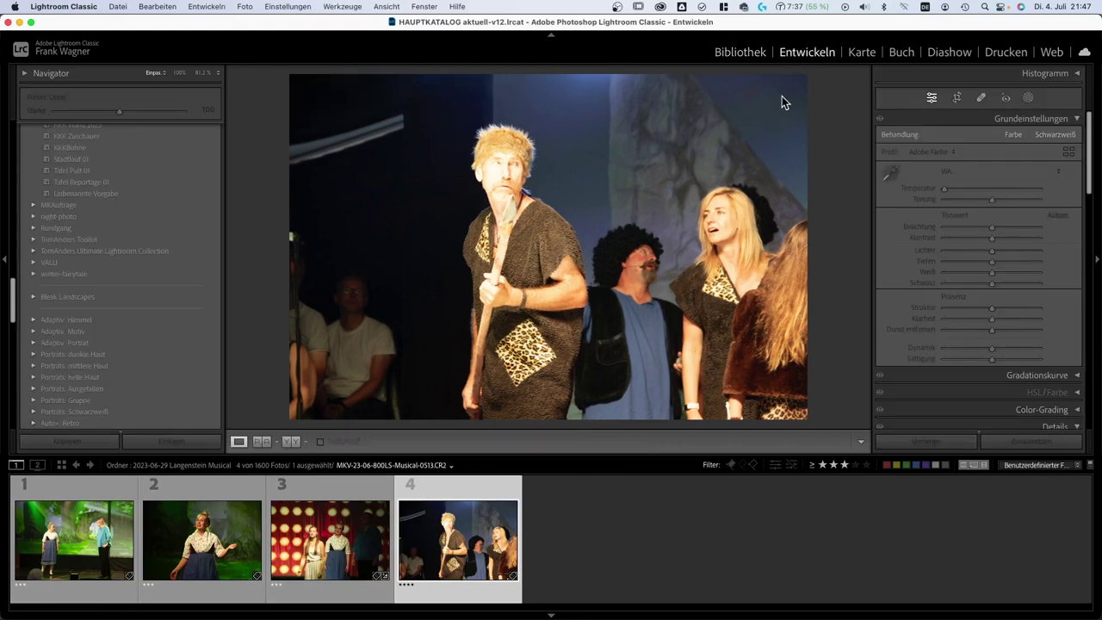
left_click(511, 175)
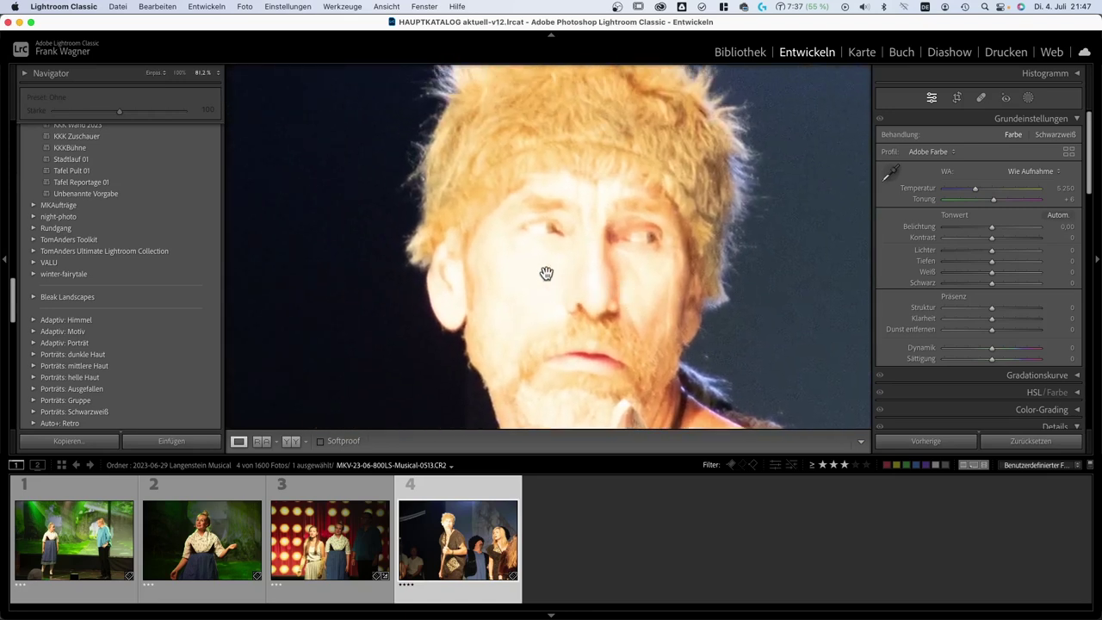
left_click(579, 299)
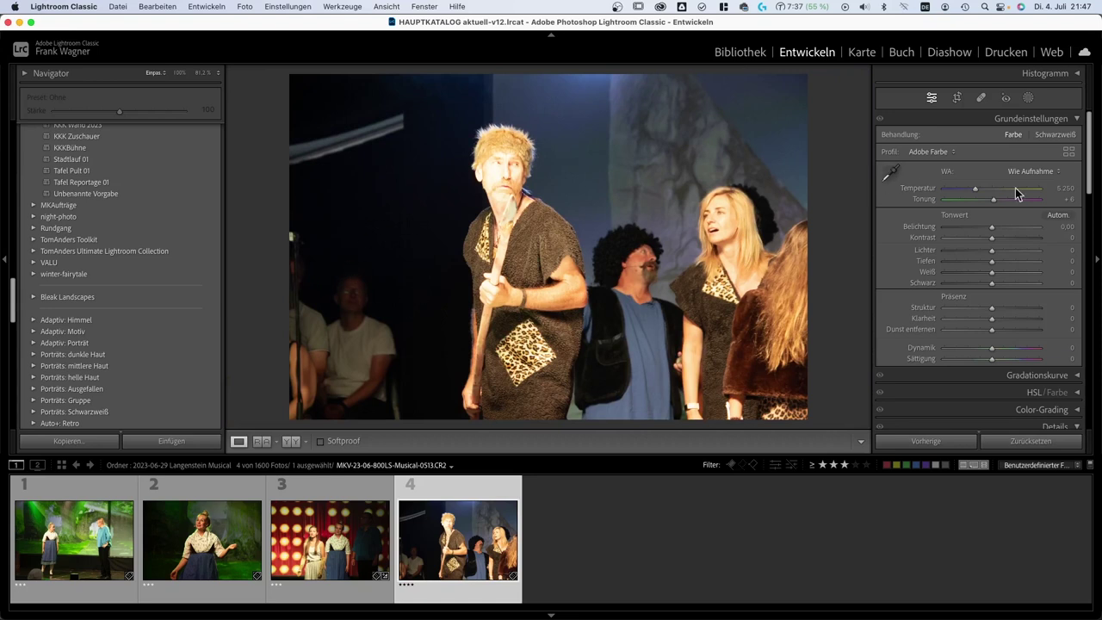
left_click(969, 189)
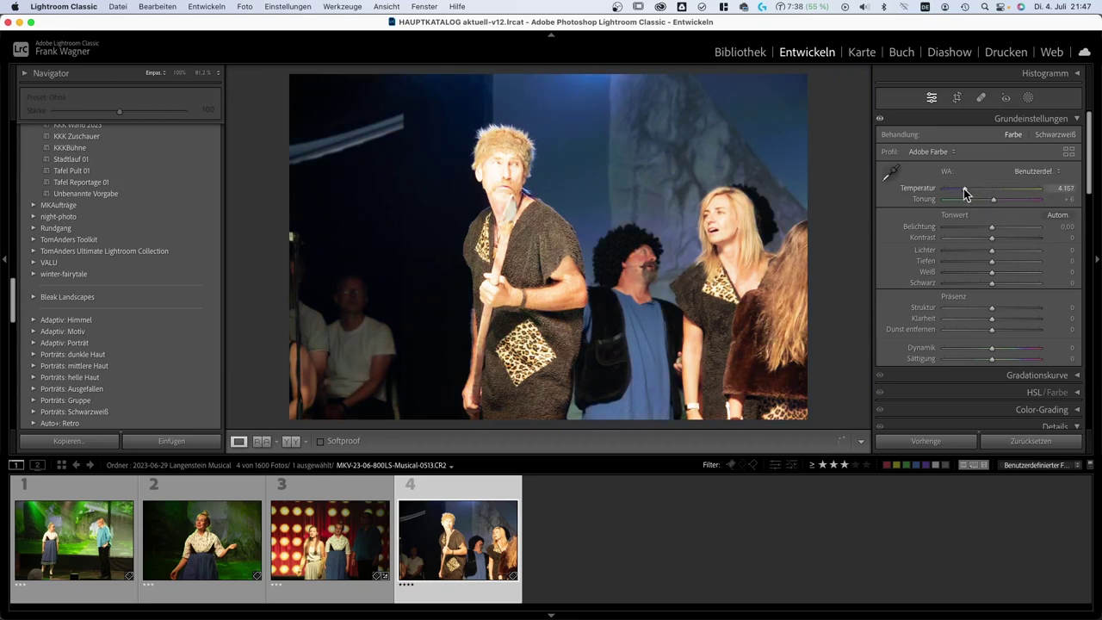
left_click_drag(963, 191, 961, 192)
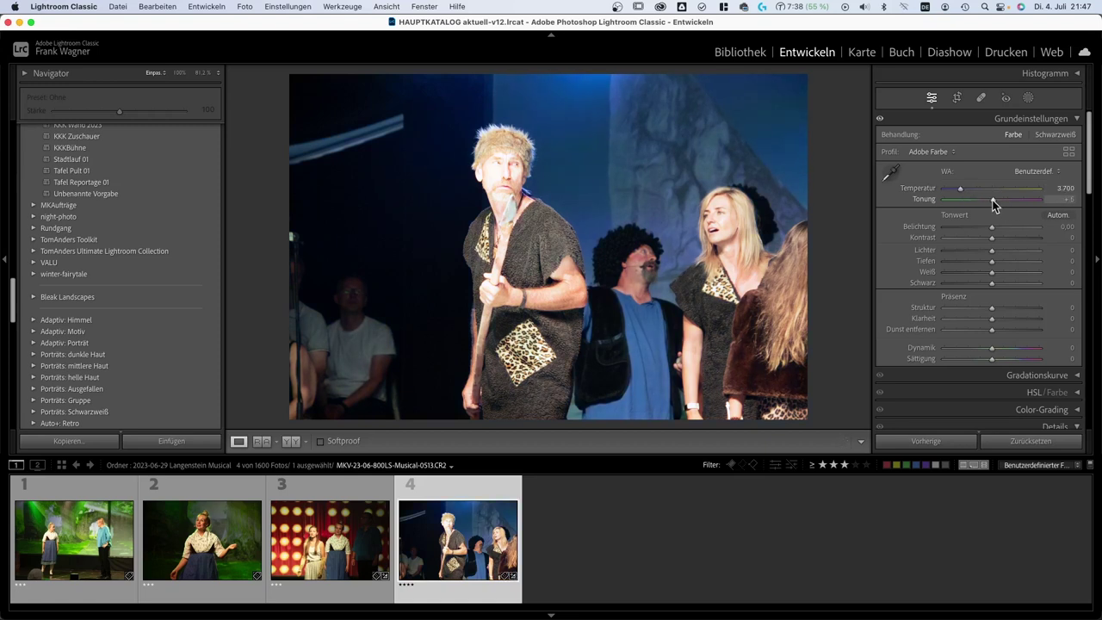
left_click_drag(994, 203, 961, 193)
- Set highlights to −70, shadows to +95, whites to +13 and blacks to −15, checking the man's face enlarged
left_click_drag(992, 261, 962, 250)
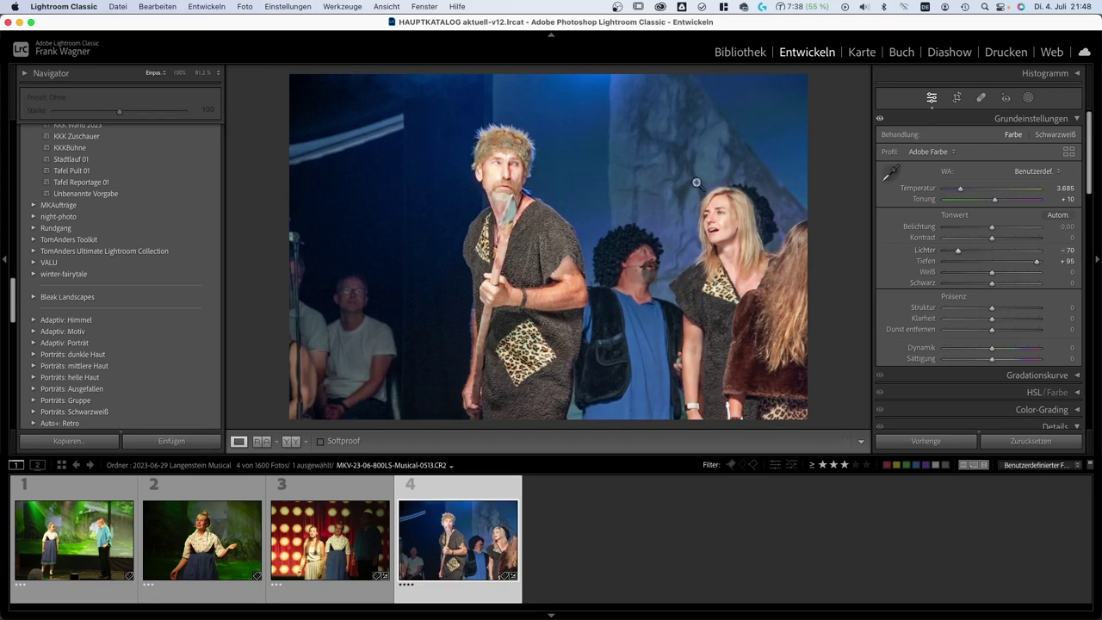
left_click(506, 182)
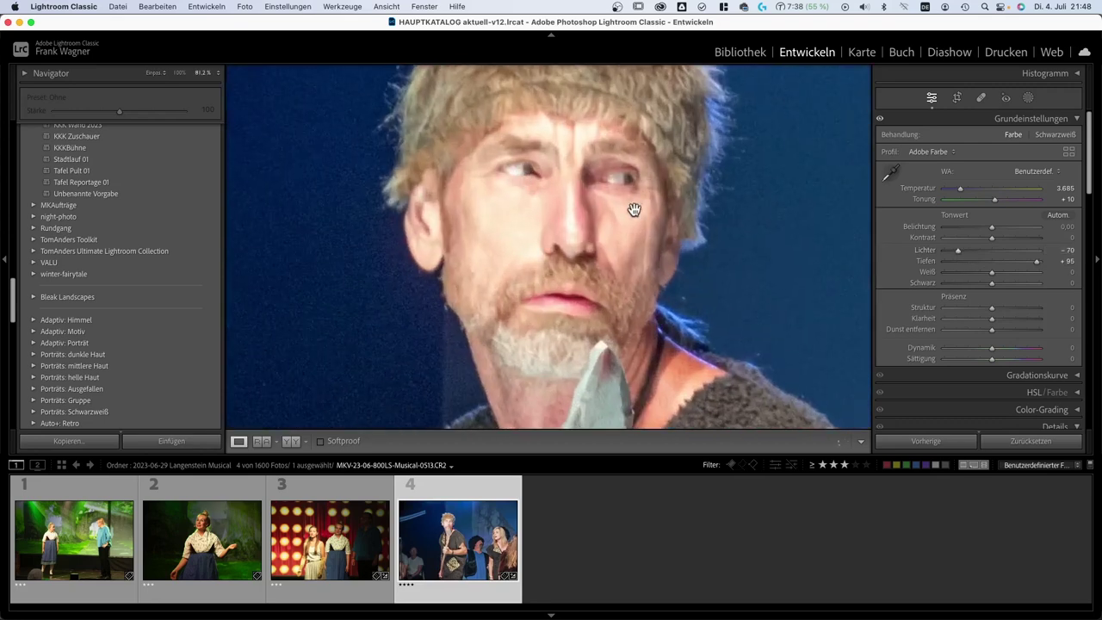
left_click(576, 296)
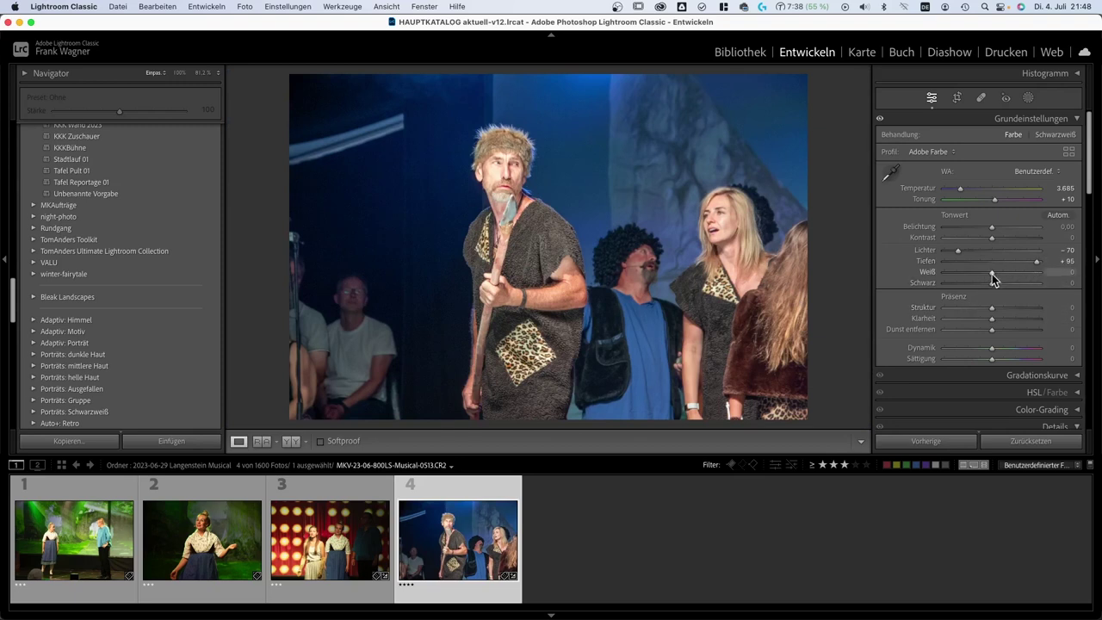
mouse_move(991, 274)
left_mouse_down()
mouse_move(1004, 273)
mouse_move(982, 285)
left_mouse_up()
- Set the photo's texture to +20, clarity to +19 and saturation to +9
mouse_move(992, 310)
left_mouse_down()
mouse_move(1018, 318)
mouse_move(995, 323)
left_mouse_up()
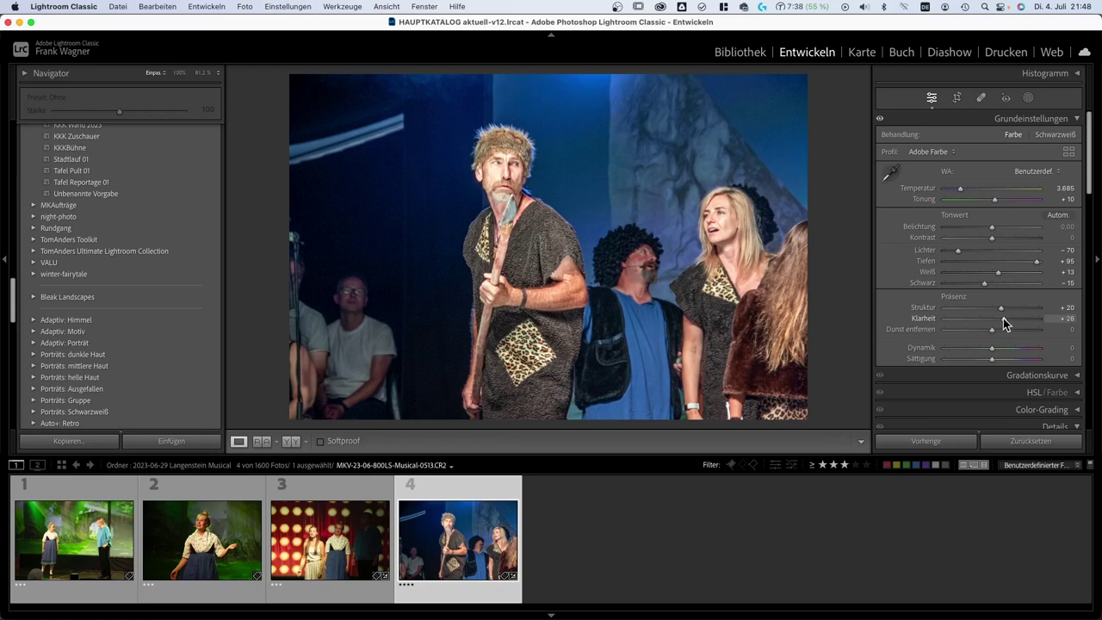
left_click_drag(1003, 317, 1000, 318)
left_click_drag(990, 360, 999, 360)
- Refine the tones with contrast −15, whites +10, blacks −3, shadows +85 and dehaze +14
scroll(919, 299, "down", 2)
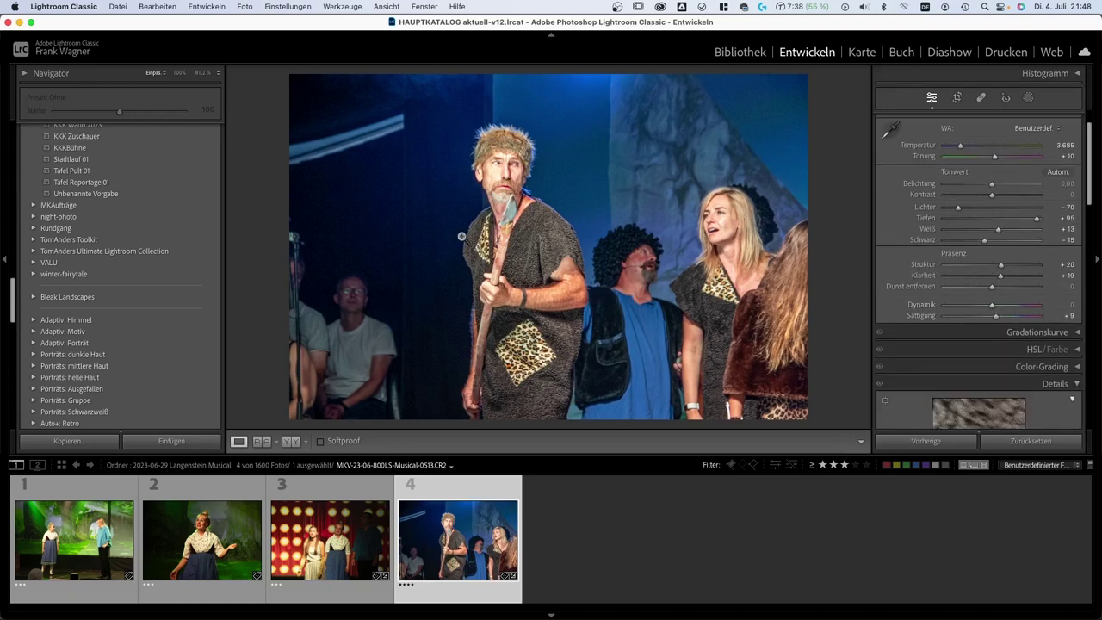
left_click_drag(1003, 234, 990, 242)
left_click_drag(992, 196, 984, 195)
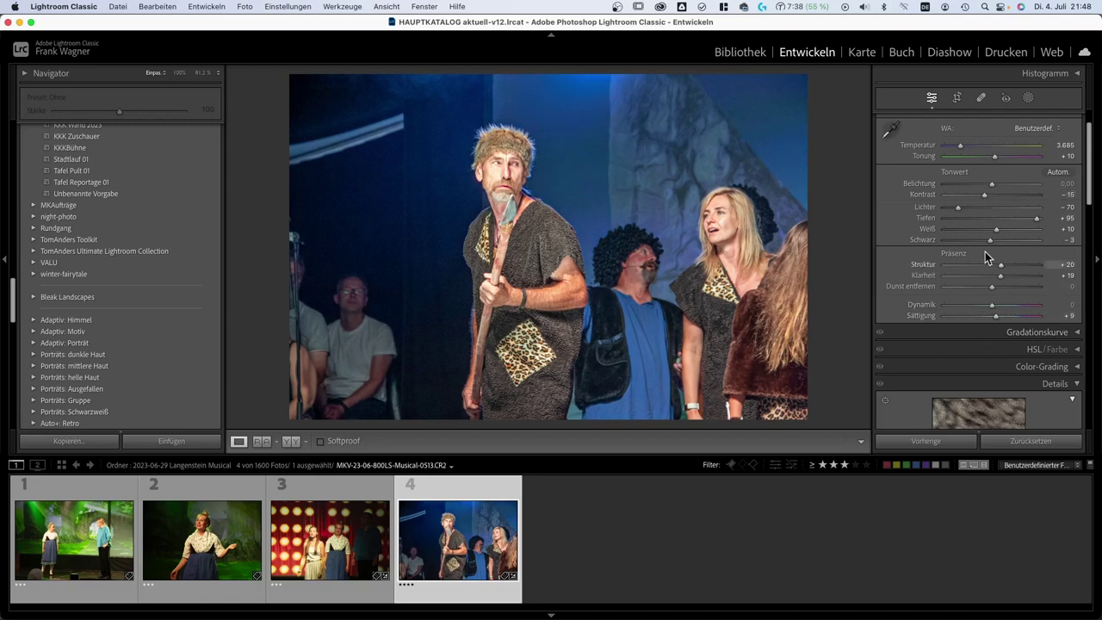
mouse_move(995, 288)
left_mouse_down()
mouse_move(1016, 286)
mouse_move(1003, 285)
left_mouse_up()
left_click_drag(1036, 220, 1030, 225)
- Try the tone curve's highlights region, reset it, and set the dark midtones to +5
left_click(998, 333)
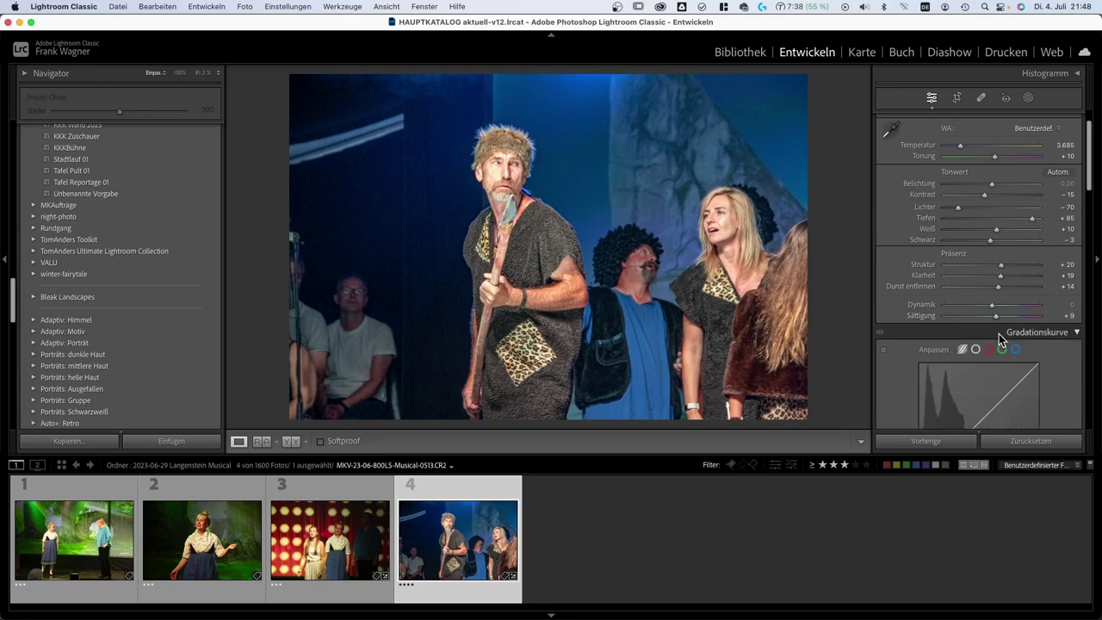
scroll(900, 353, "down", 5)
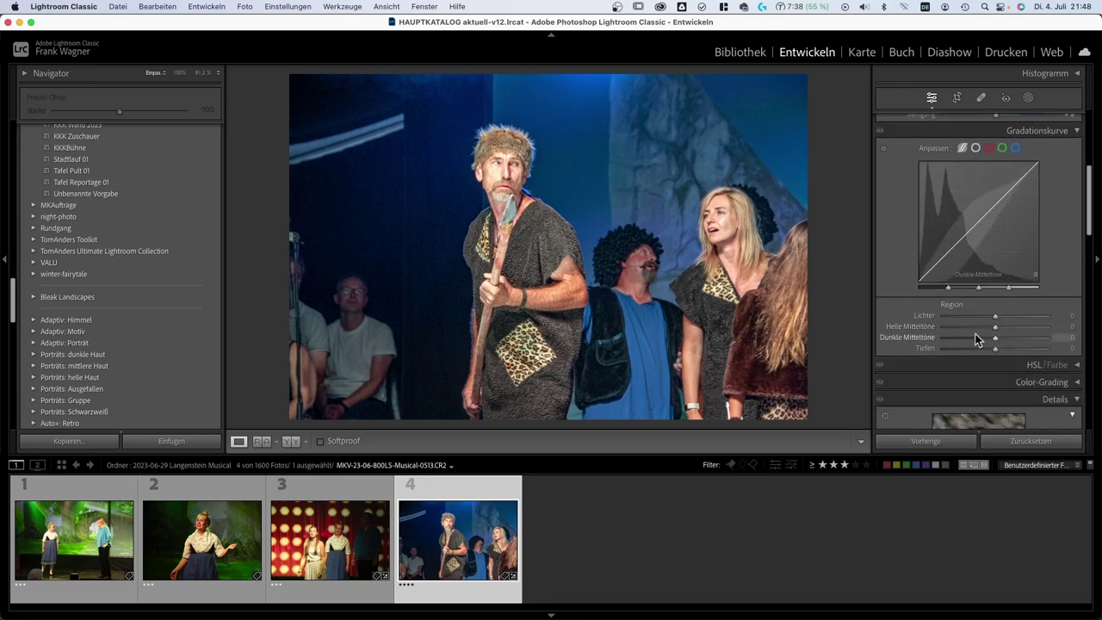
mouse_move(995, 315)
left_mouse_down()
mouse_move(957, 327)
mouse_move(987, 327)
left_mouse_up()
double_click(979, 317)
left_click_drag(997, 340, 997, 337)
- Reduce the HSL saturation of orange to −7 and yellow to −2 for the photo of the man with the fur hat
scroll(950, 342, "down", 2)
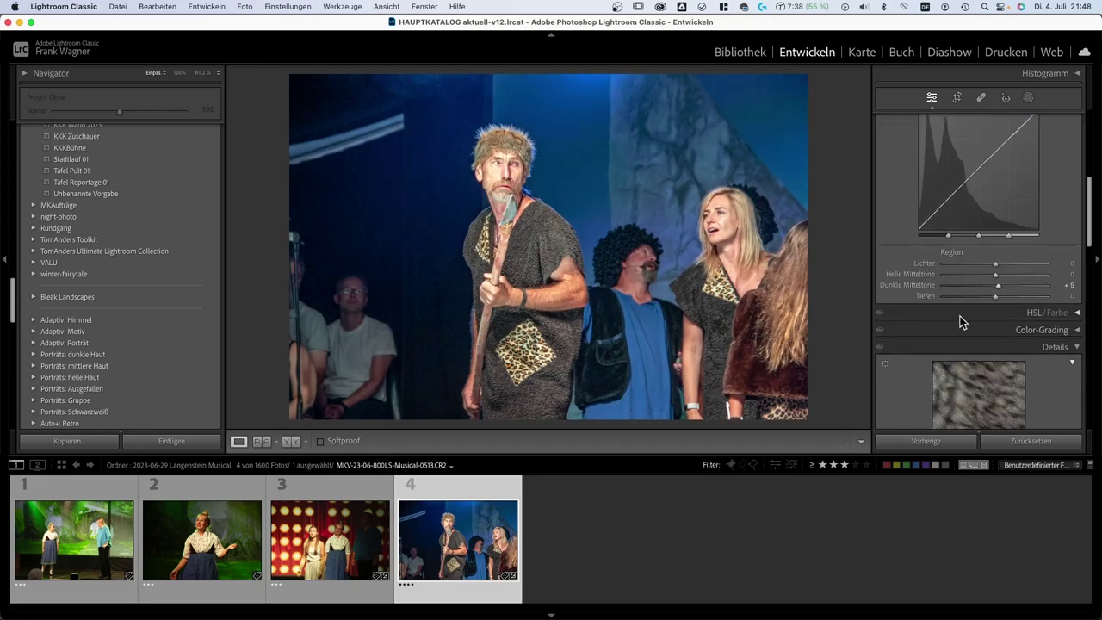
left_click(960, 316)
scroll(965, 340, "down", 2)
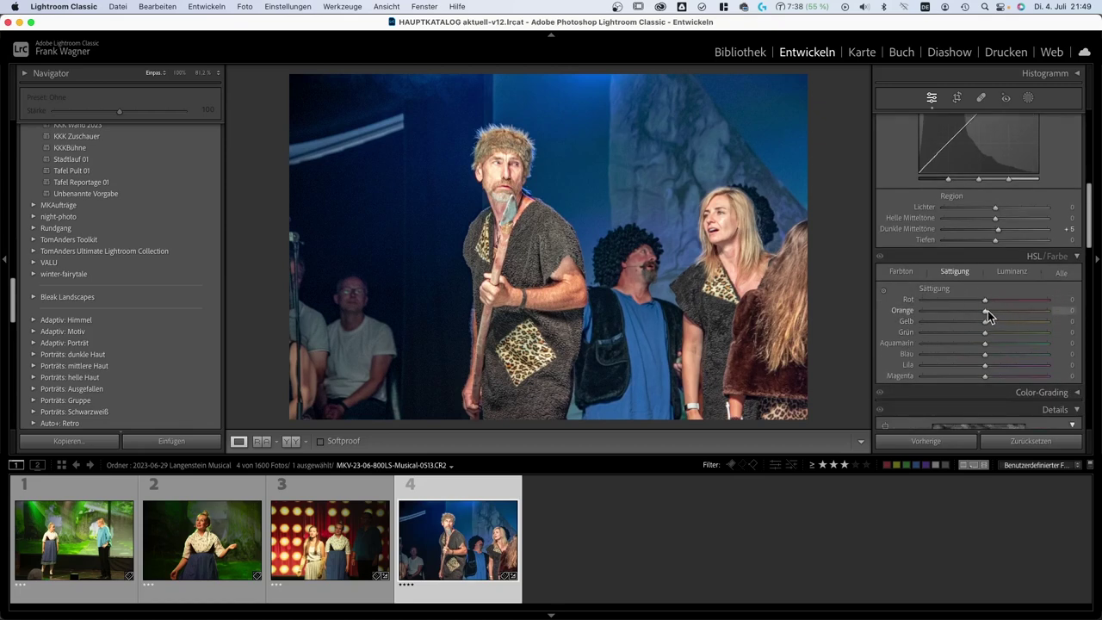
mouse_move(984, 312)
left_mouse_down()
mouse_move(960, 312)
mouse_move(996, 323)
mouse_move(982, 322)
left_mouse_up()
- Set the photo's sharpening amount to 0
scroll(976, 334, "down", 5)
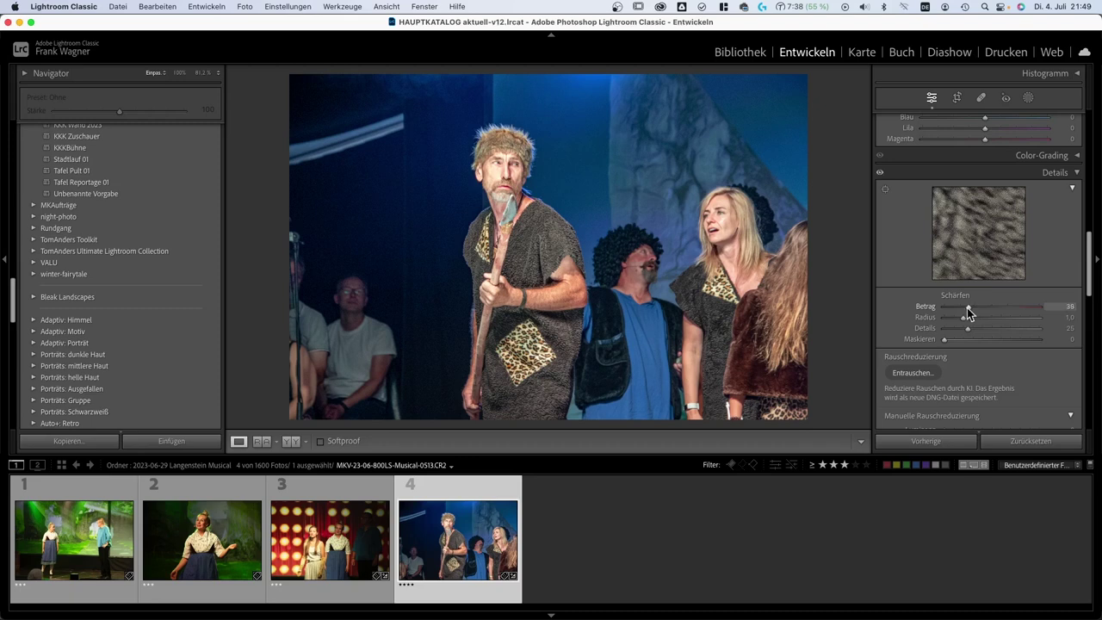
left_click_drag(967, 308, 935, 309)
scroll(925, 313, "down", 2)
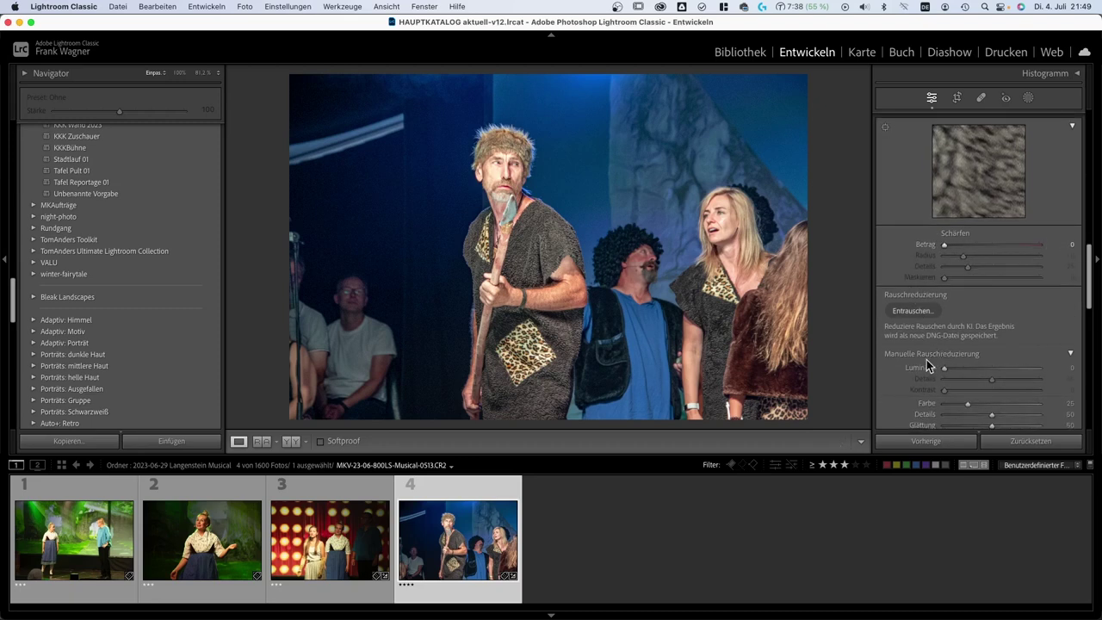
- Set manual noise reduction to color 11 and luminance 8, checking the dark background beside the man's face enlarged
scroll(928, 365, "down", 2)
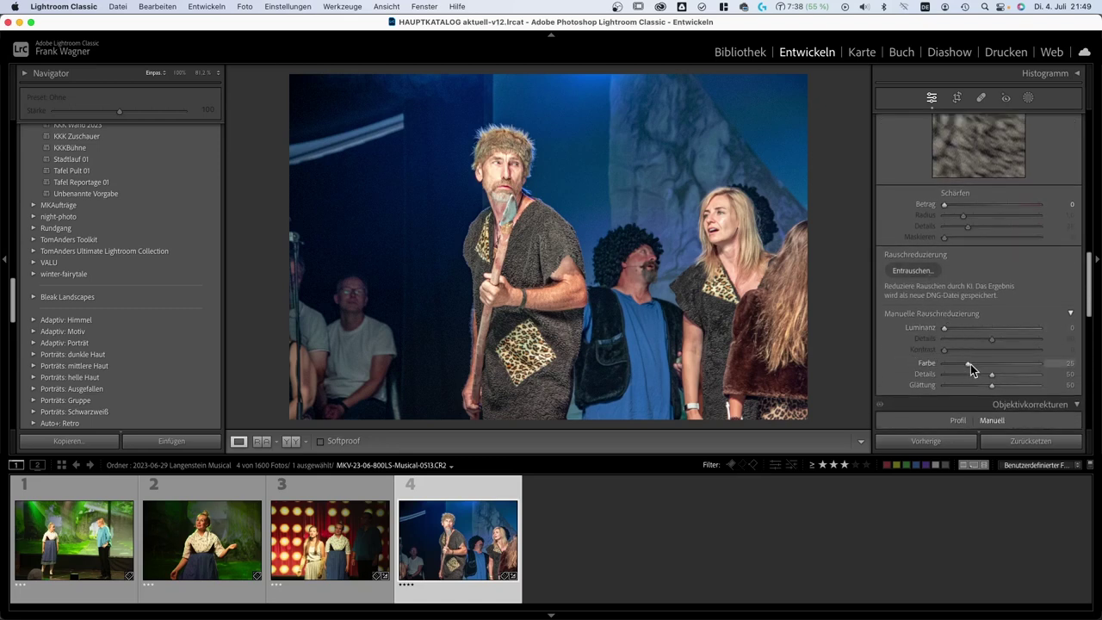
left_click_drag(970, 364, 914, 371)
left_click(507, 163)
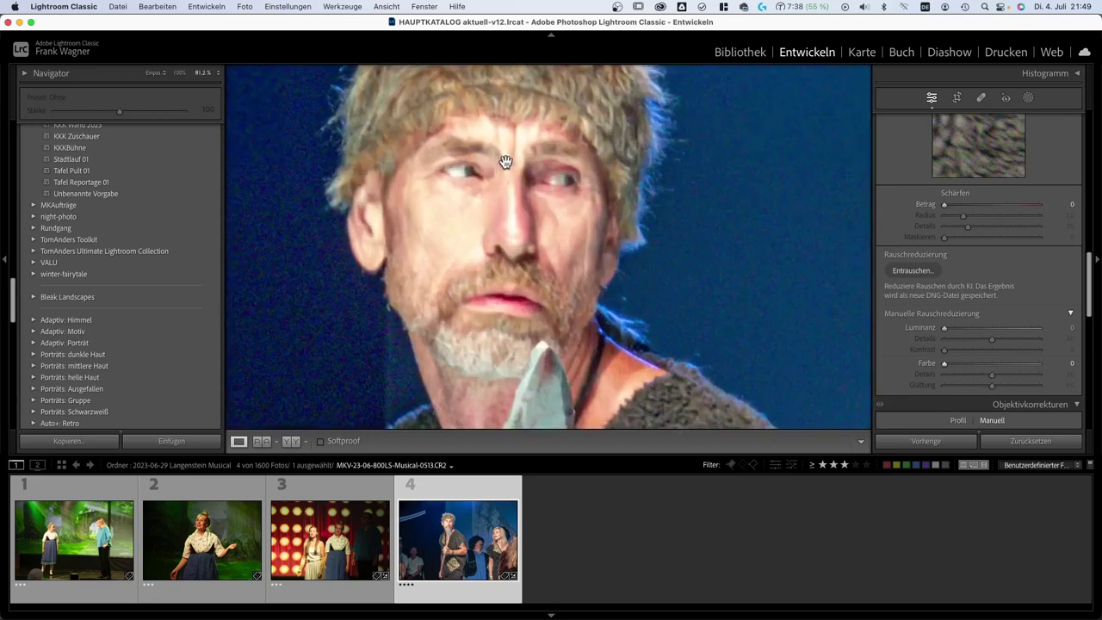
left_click_drag(330, 299, 482, 253)
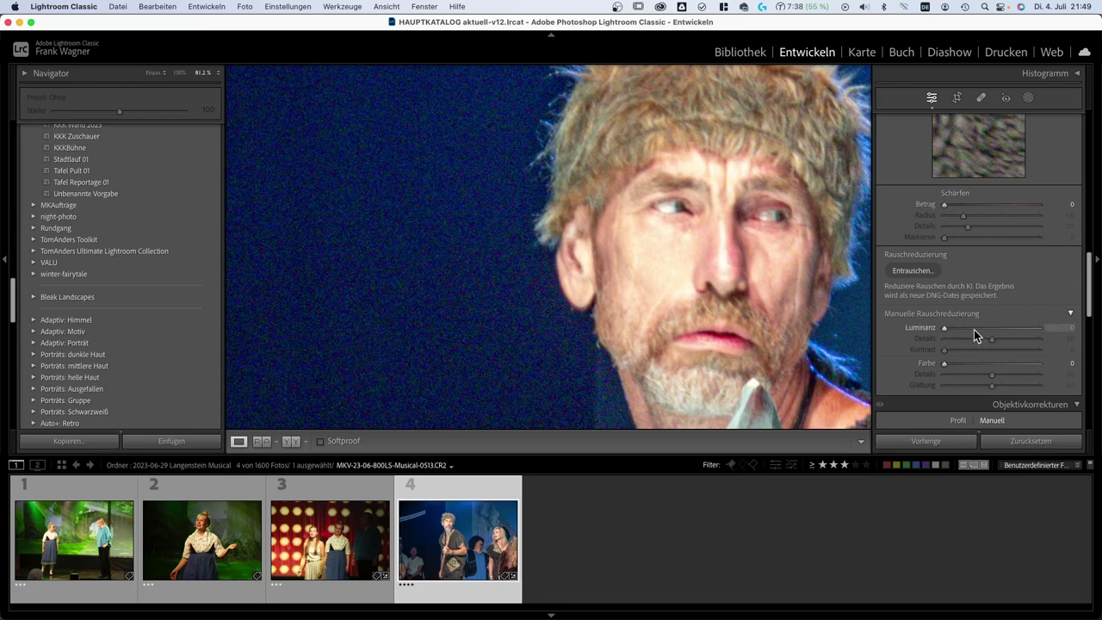
left_click(943, 363)
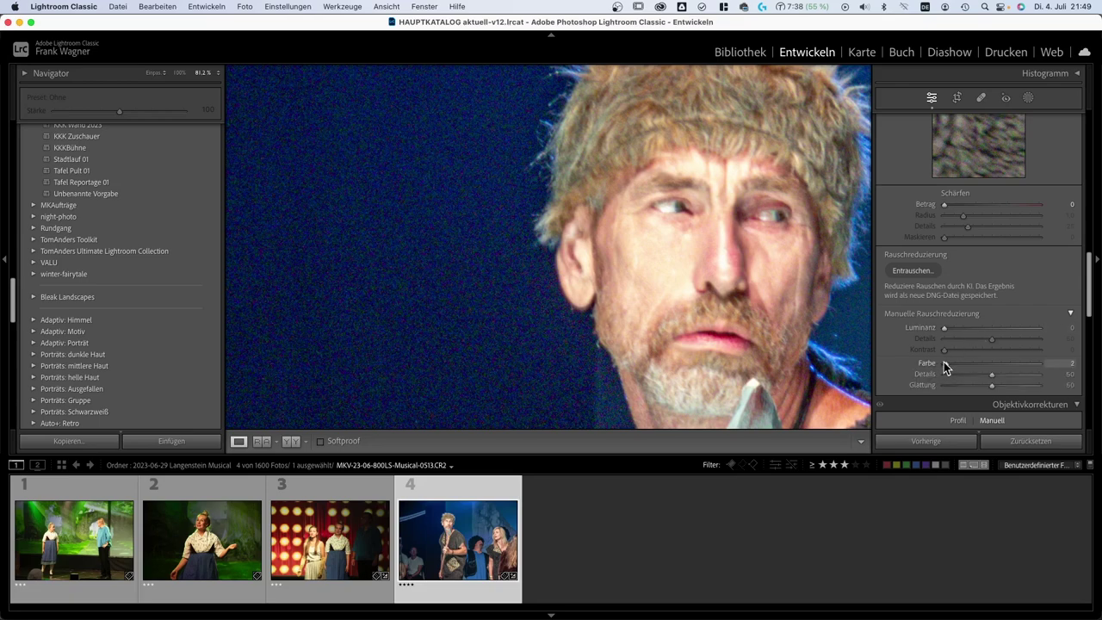
left_click_drag(948, 362, 978, 335)
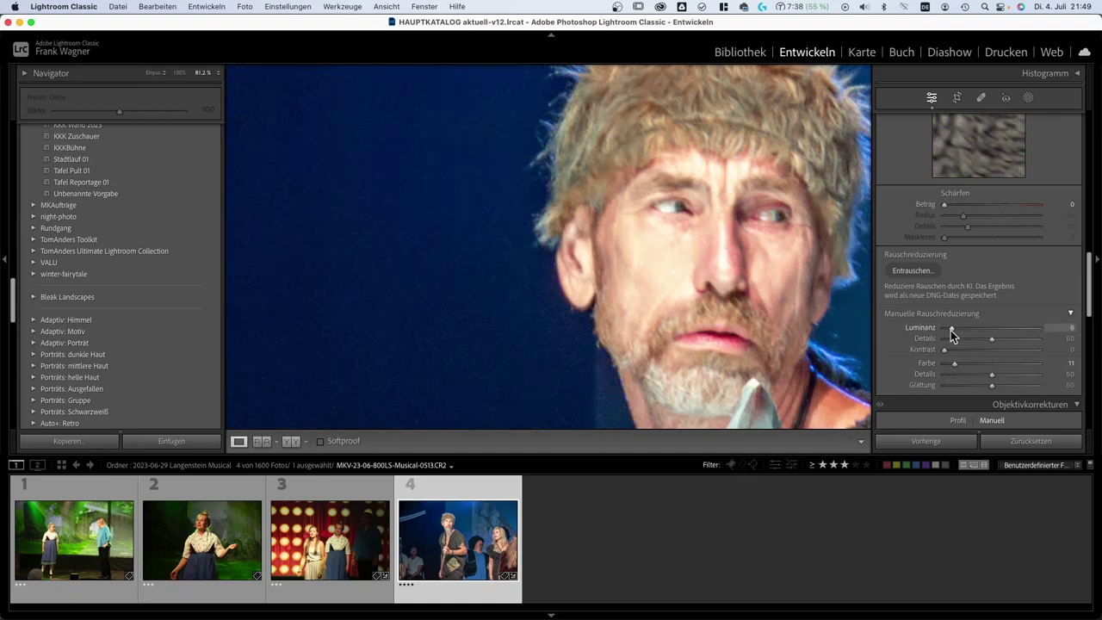
left_click(681, 302)
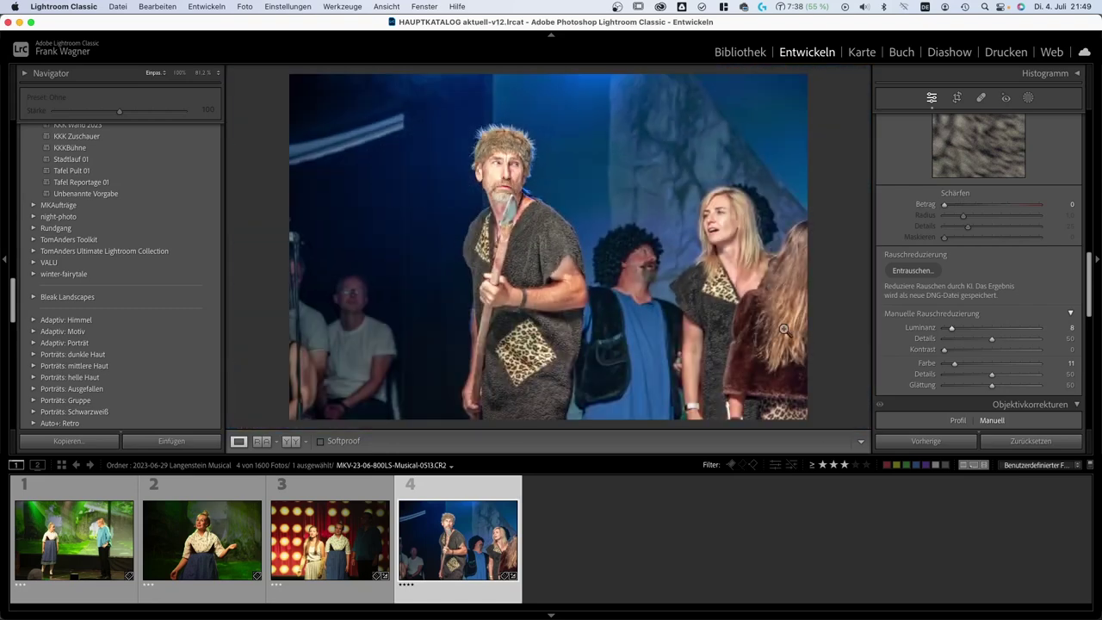
- Apply the previous photo's develop settings to the red-curtain photo MKV-23-06-800LS-Musical-0455.CR2
scroll(915, 354, "down", 1)
scroll(915, 355, "down", 10)
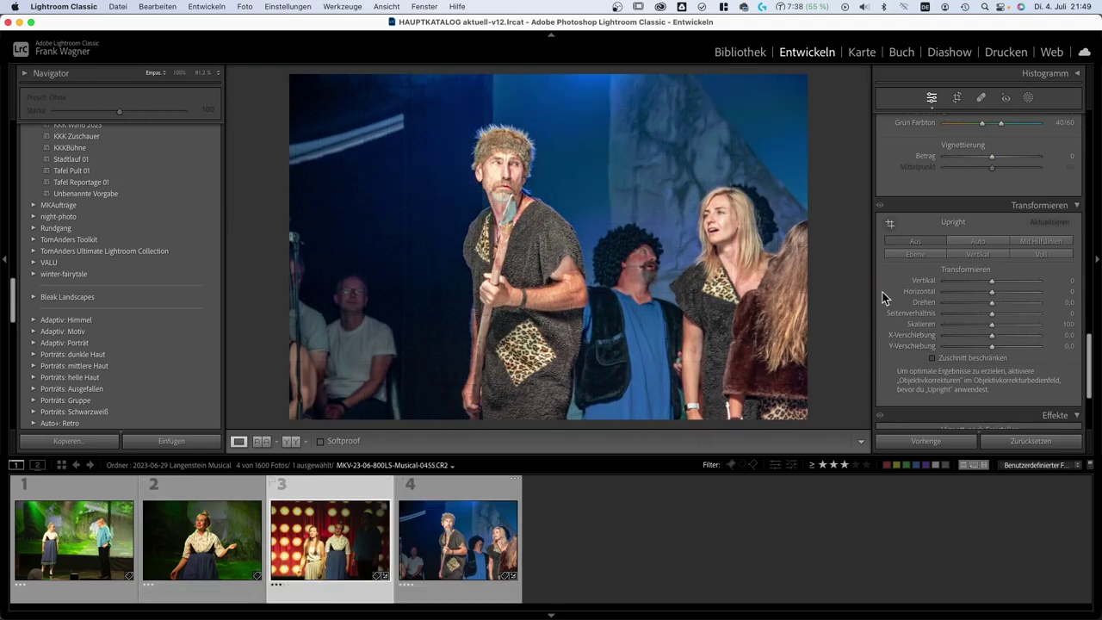
left_click(330, 538)
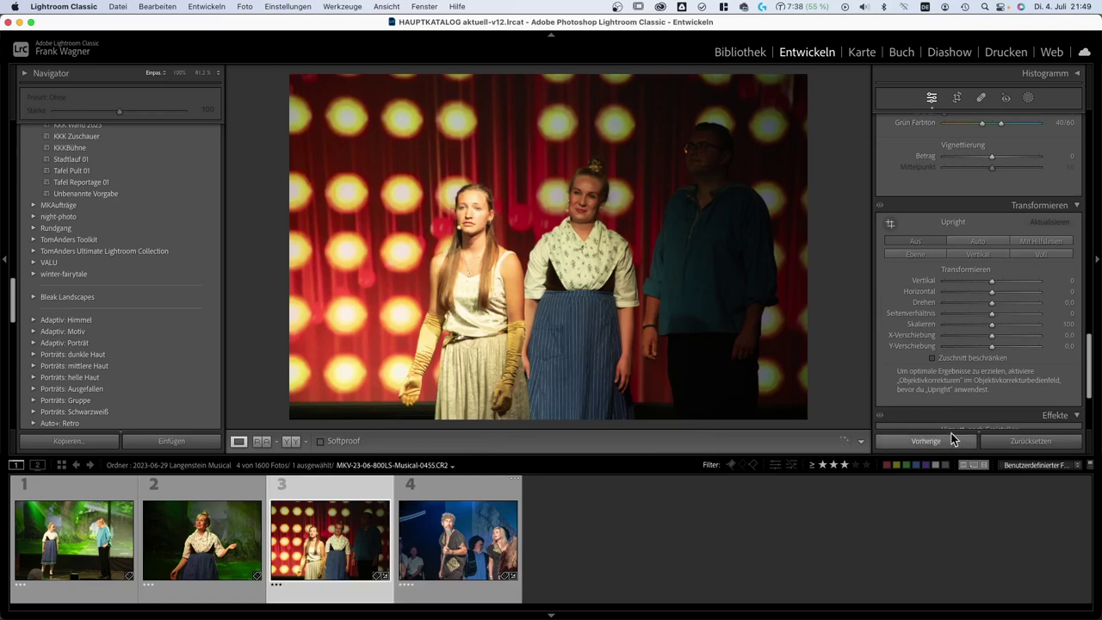
left_click(933, 443)
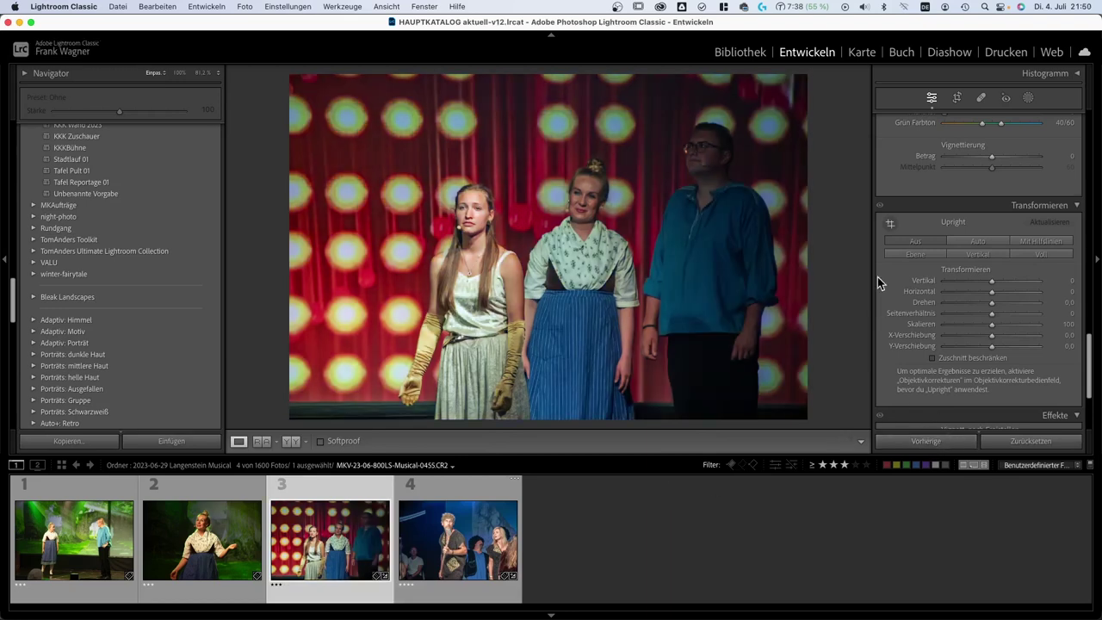
- Set the red-curtain photo's exposure to +0.45
scroll(885, 265, "up", 6)
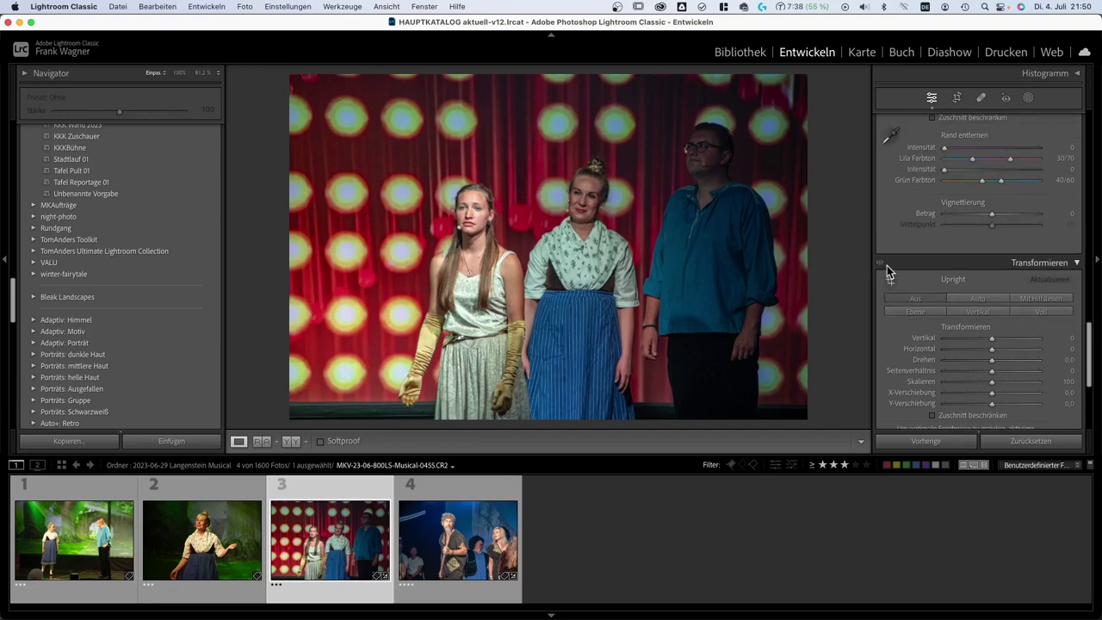
scroll(893, 263, "up", 3)
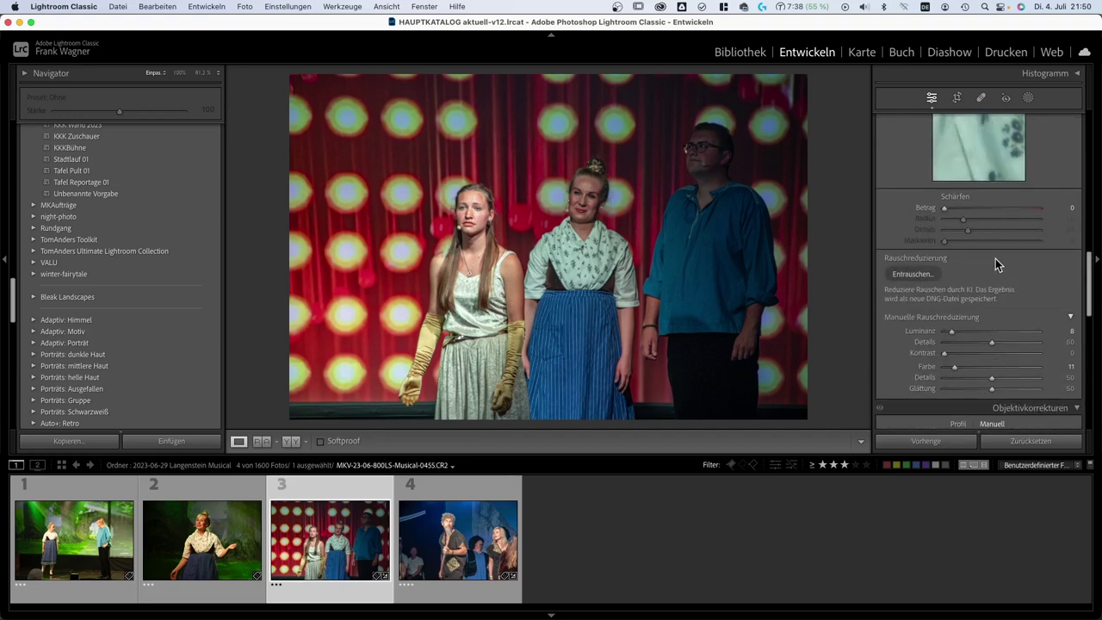
scroll(1025, 270, "up", 5)
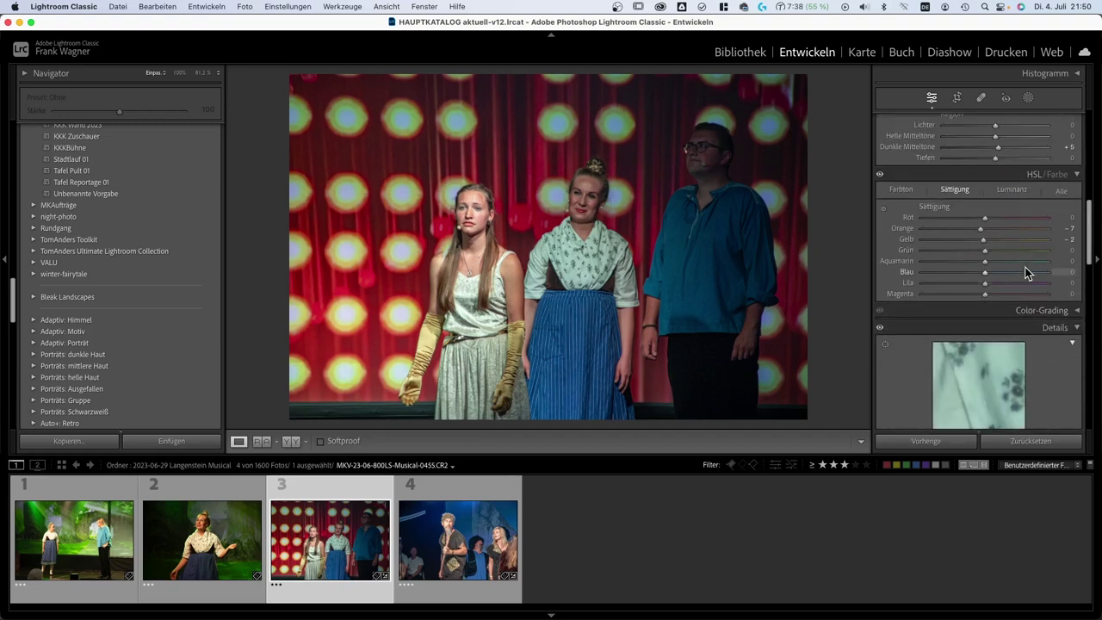
scroll(919, 238, "up", 5)
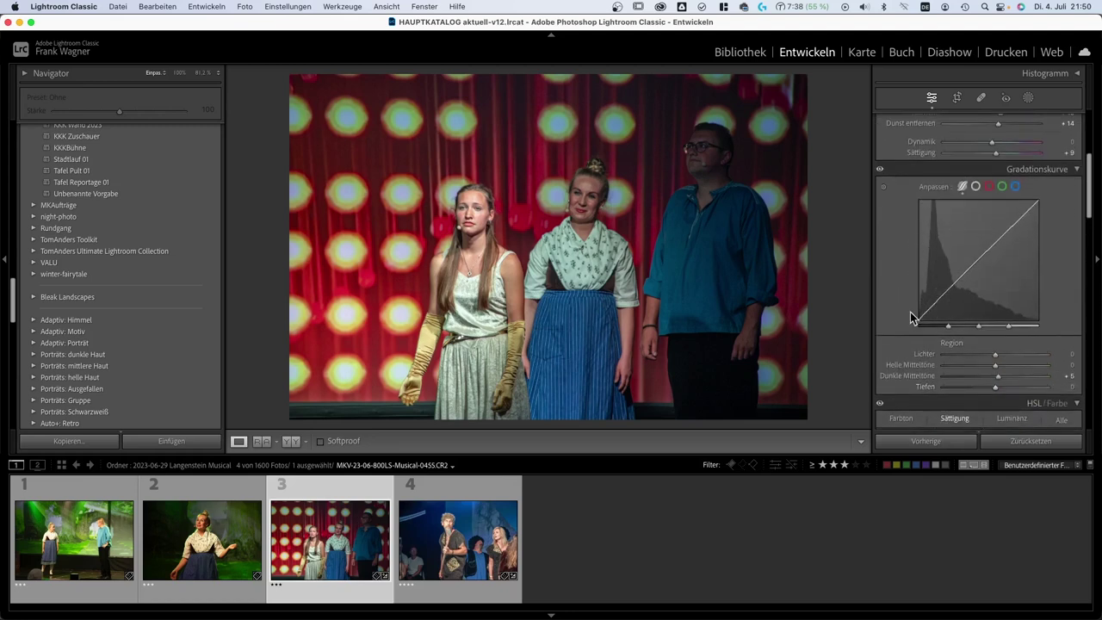
scroll(947, 249, "up", 3)
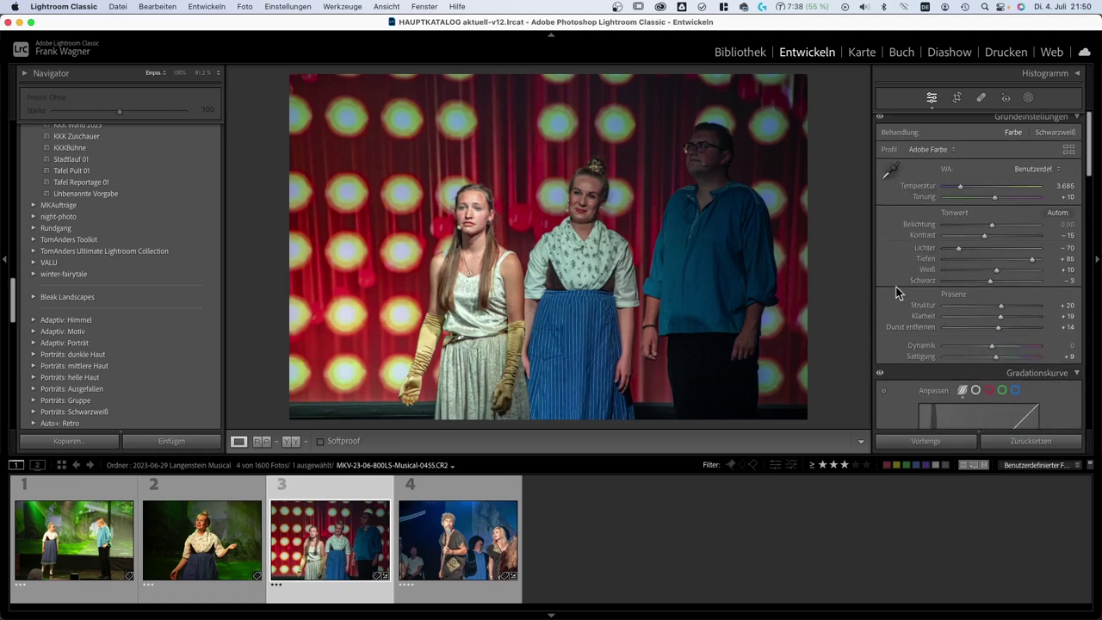
left_click_drag(992, 225, 995, 226)
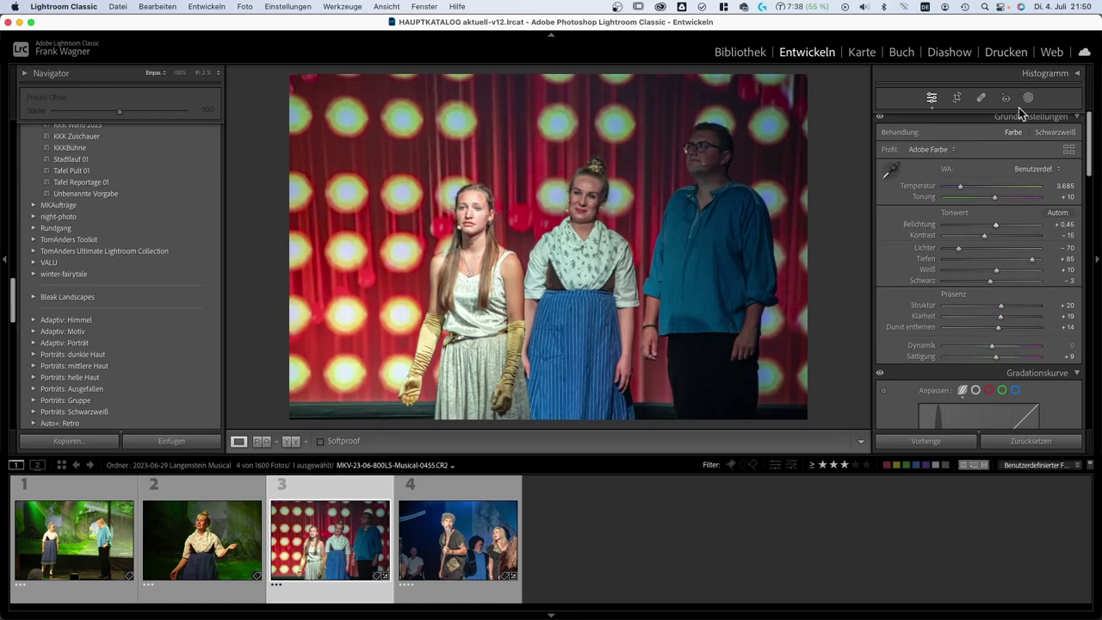
- Add a linear gradient mask over the right part of the photo, covering the shaded man and fading out across the middle woman
scroll(957, 128, "up", 1)
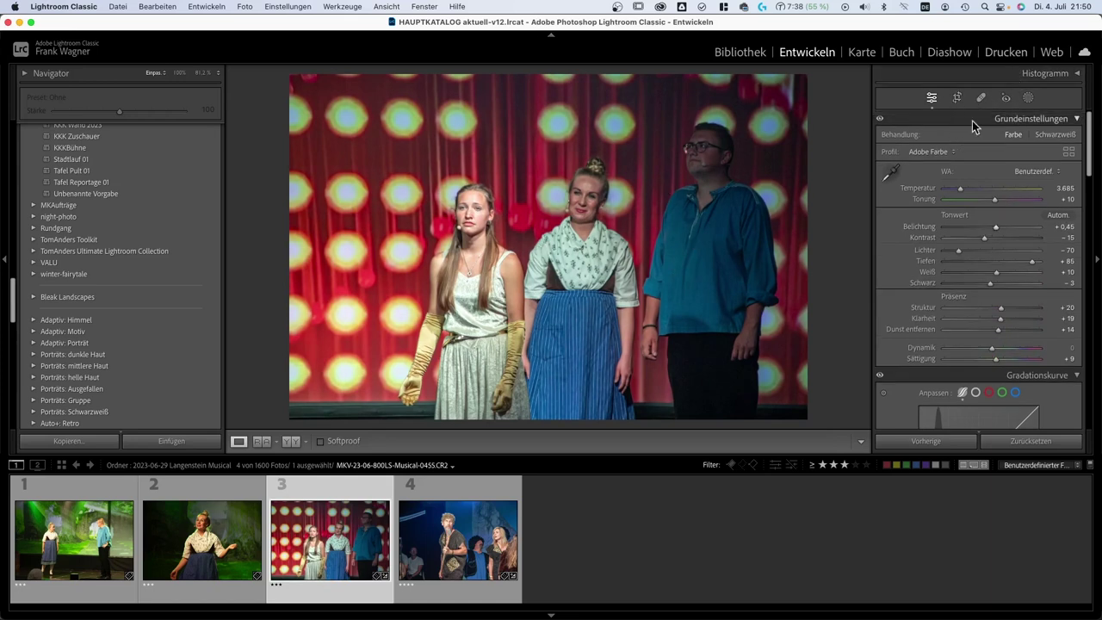
left_click(1027, 99)
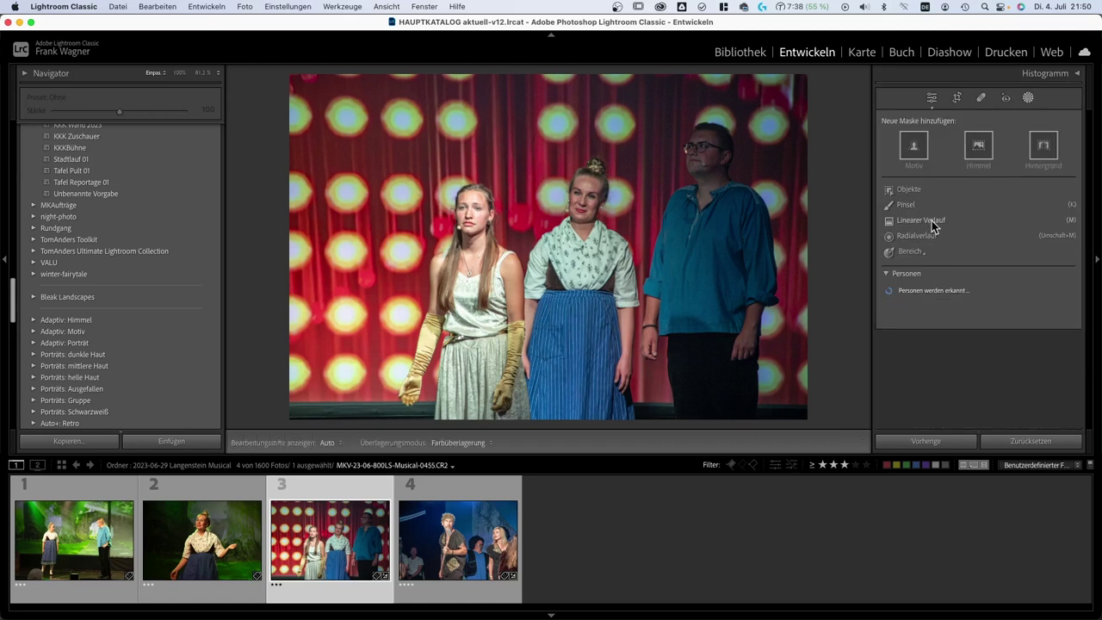
left_click(929, 220)
left_click_drag(520, 299, 377, 350)
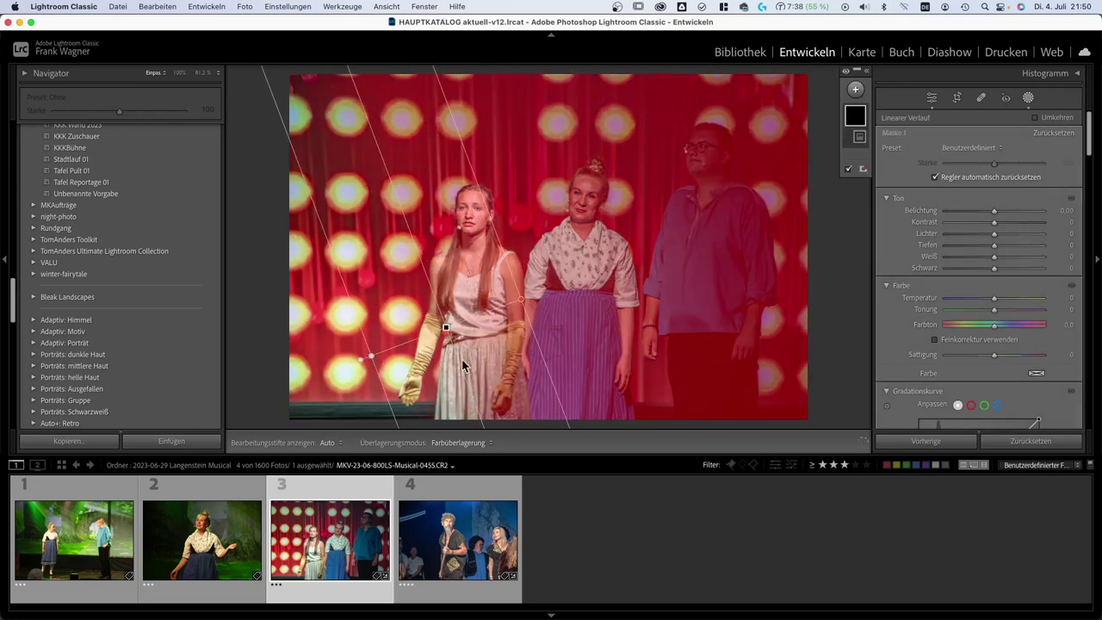
left_click_drag(450, 340, 740, 250)
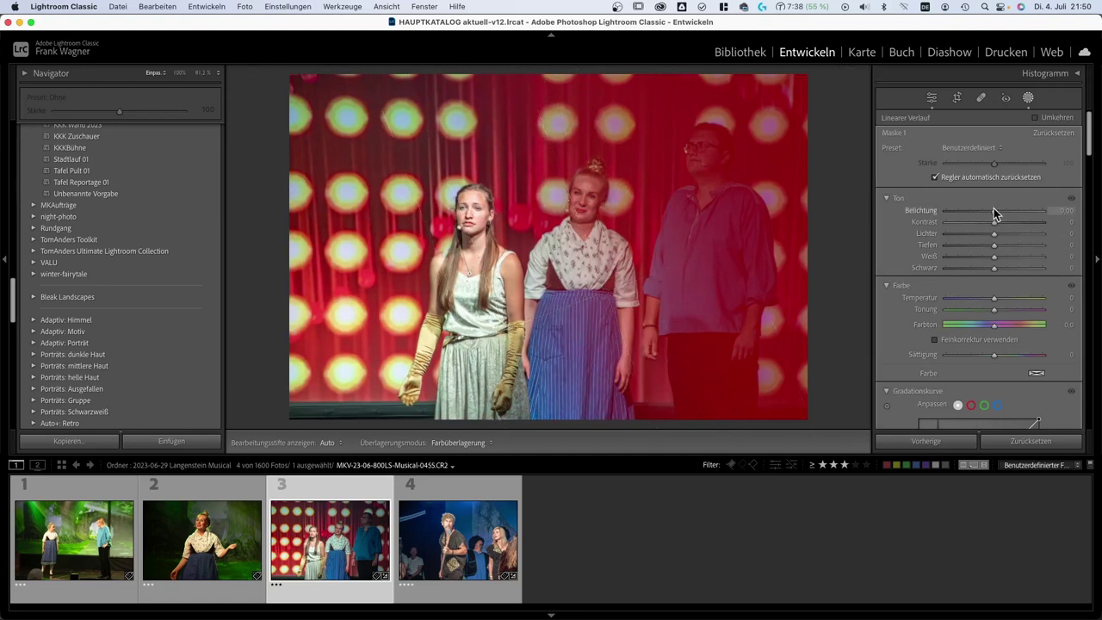
- Set the gradient mask's exposure to 1.40, contrast to 25, highlights to 10, whites to 24 and saturation to 59
mouse_move(993, 210)
left_mouse_down()
mouse_move(1009, 211)
mouse_move(1005, 223)
left_mouse_up()
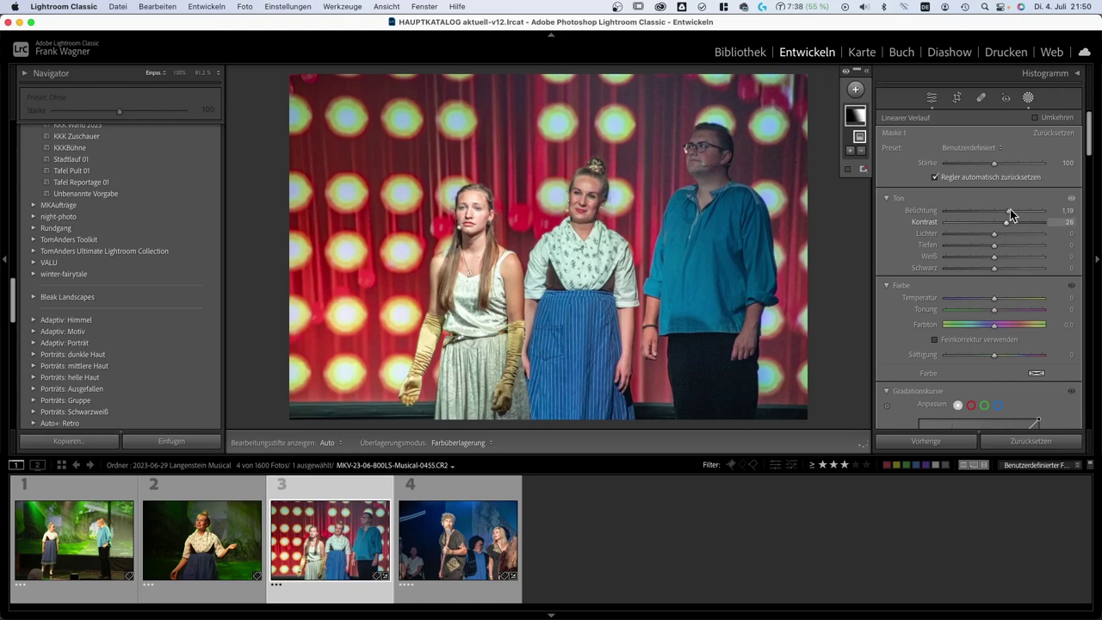
left_click_drag(1009, 211, 1000, 239)
mouse_move(994, 257)
left_mouse_down()
mouse_move(1016, 255)
mouse_move(1005, 258)
left_mouse_up()
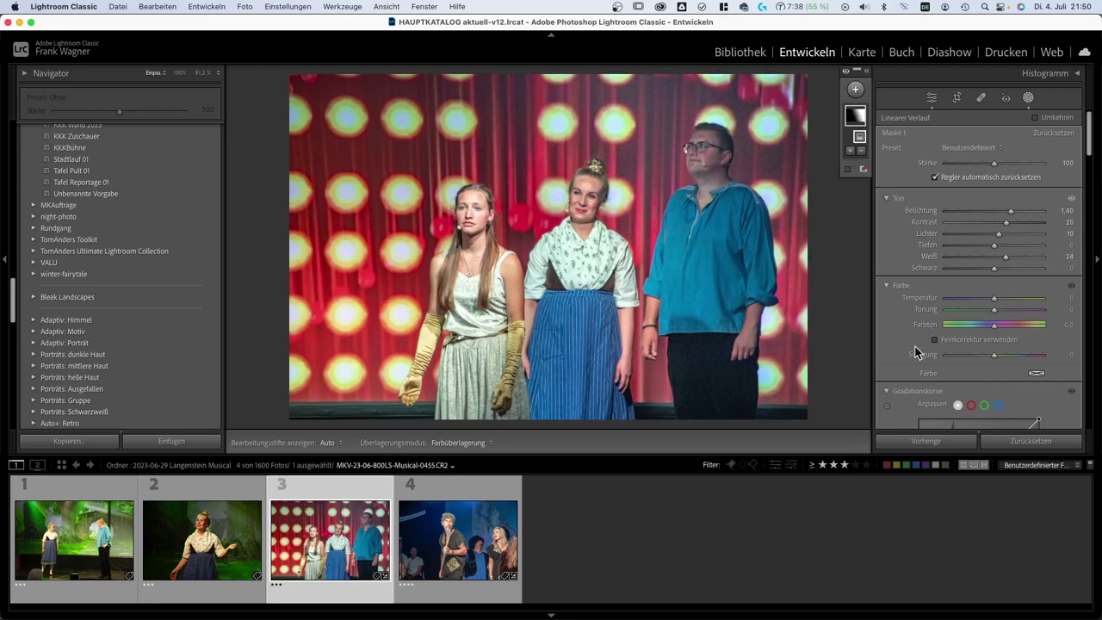
scroll(912, 357, "down", 1)
left_click_drag(992, 343, 1021, 343)
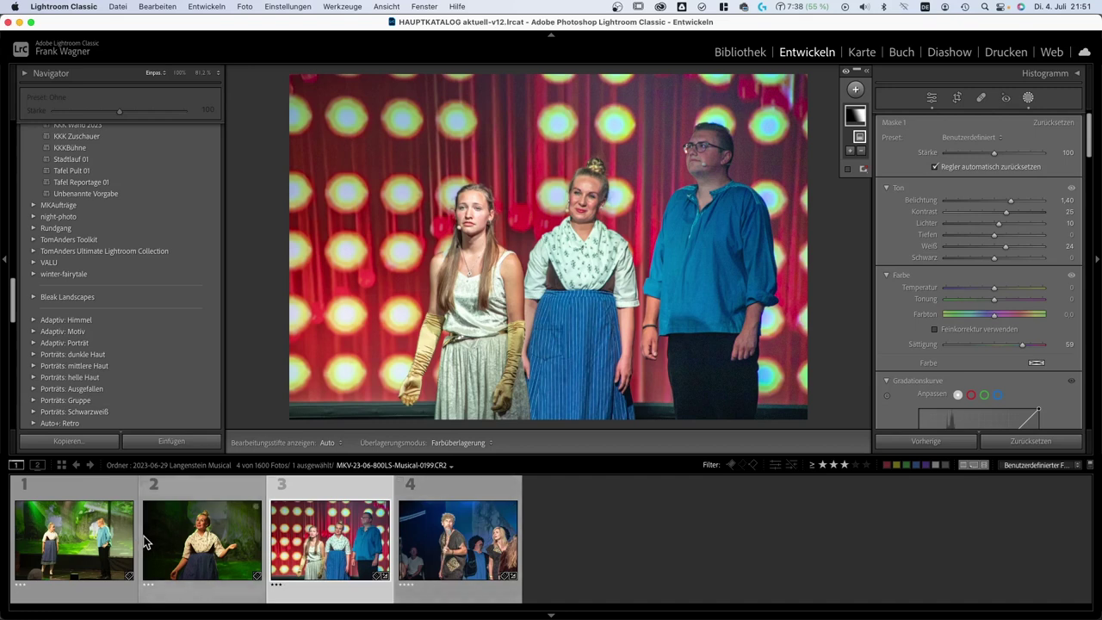
- Apply the fur-hat man photo's develop settings to MKV-23-06-800LS-Musical-0199.CR2 and set its exposure to +1.25
left_click(434, 547)
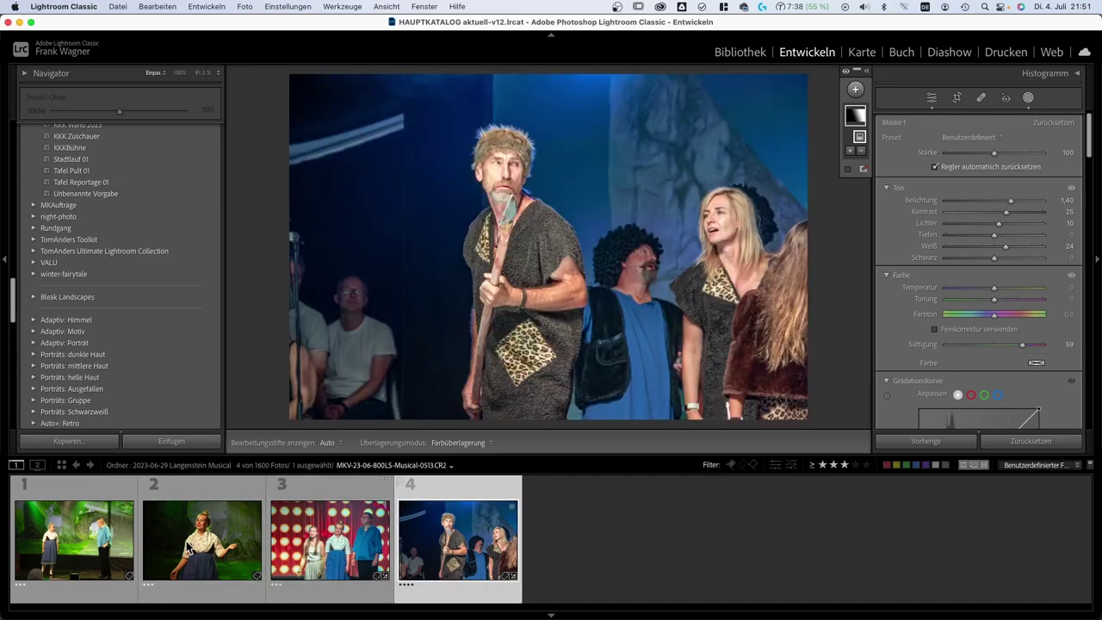
left_click(225, 537)
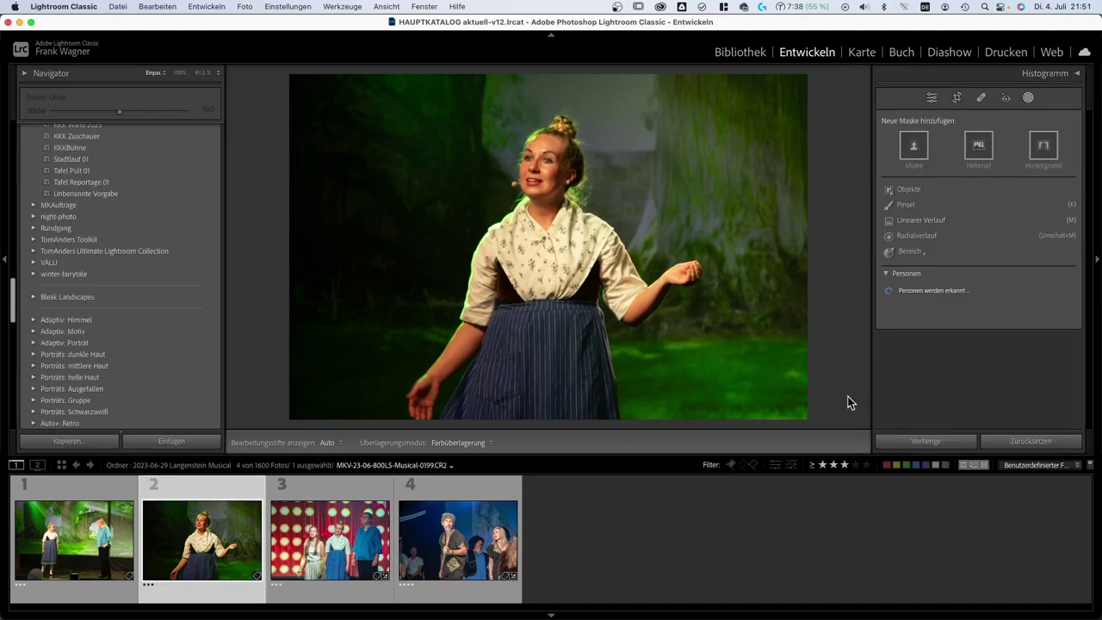
key("shift+w")
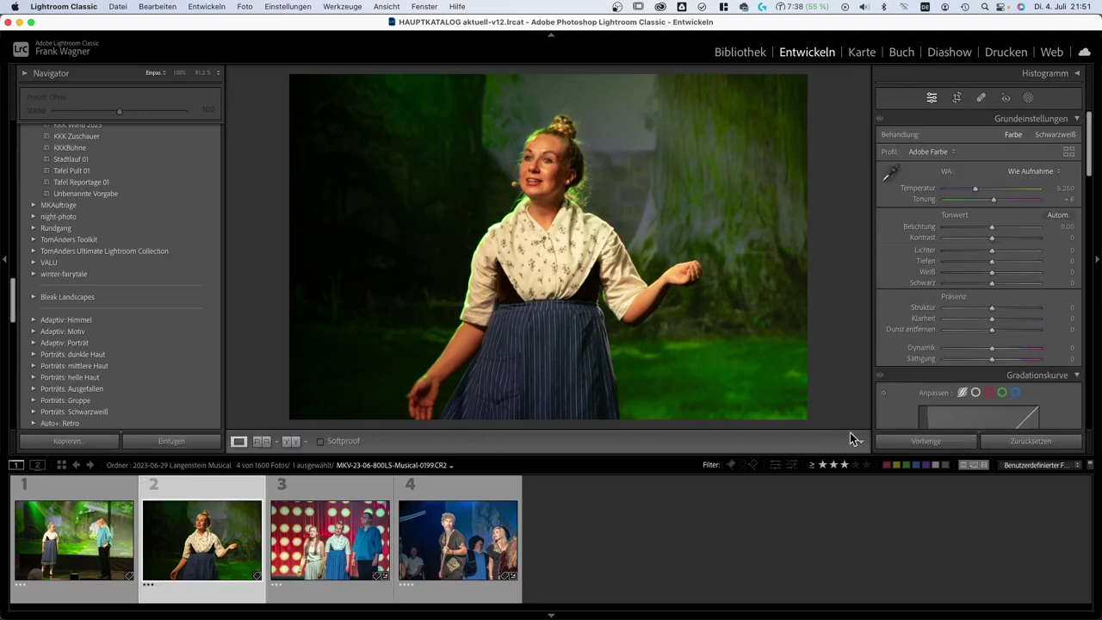
left_click(921, 447)
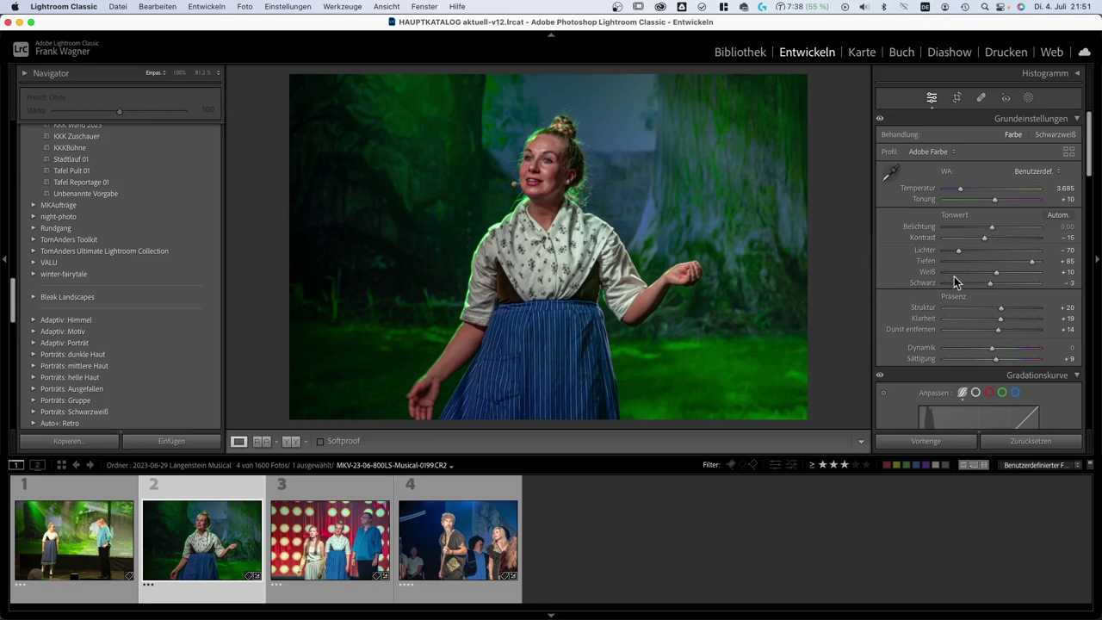
left_click_drag(991, 228, 1002, 228)
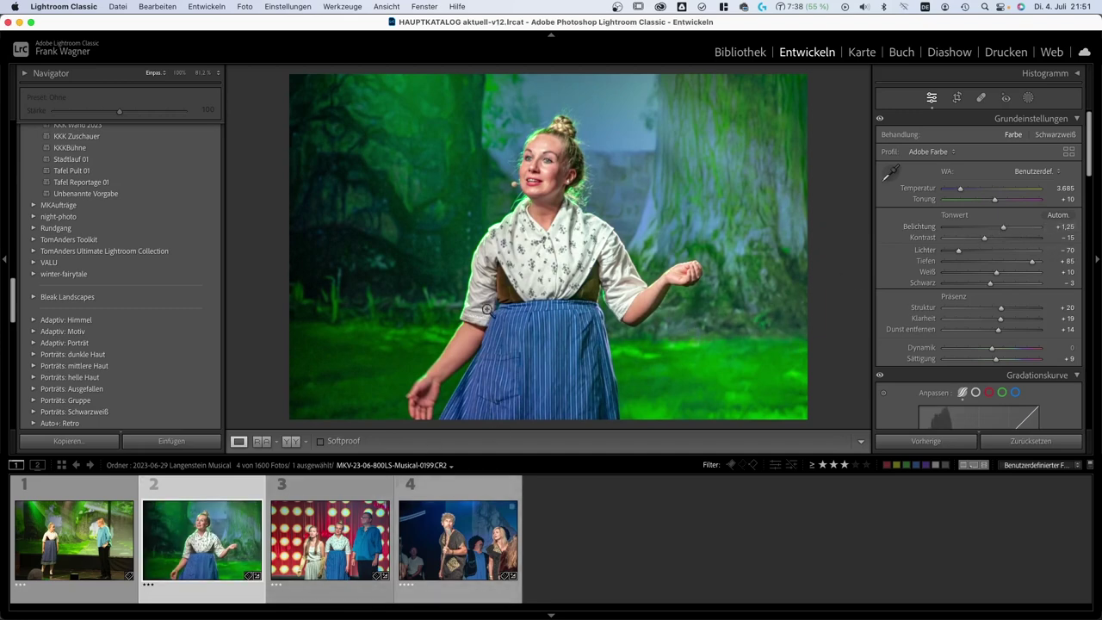
- Apply the previous photo's develop settings to MKV-23-06-800LS-Musical-0198.CR2 and set its exposure to −0.15
key("Left")
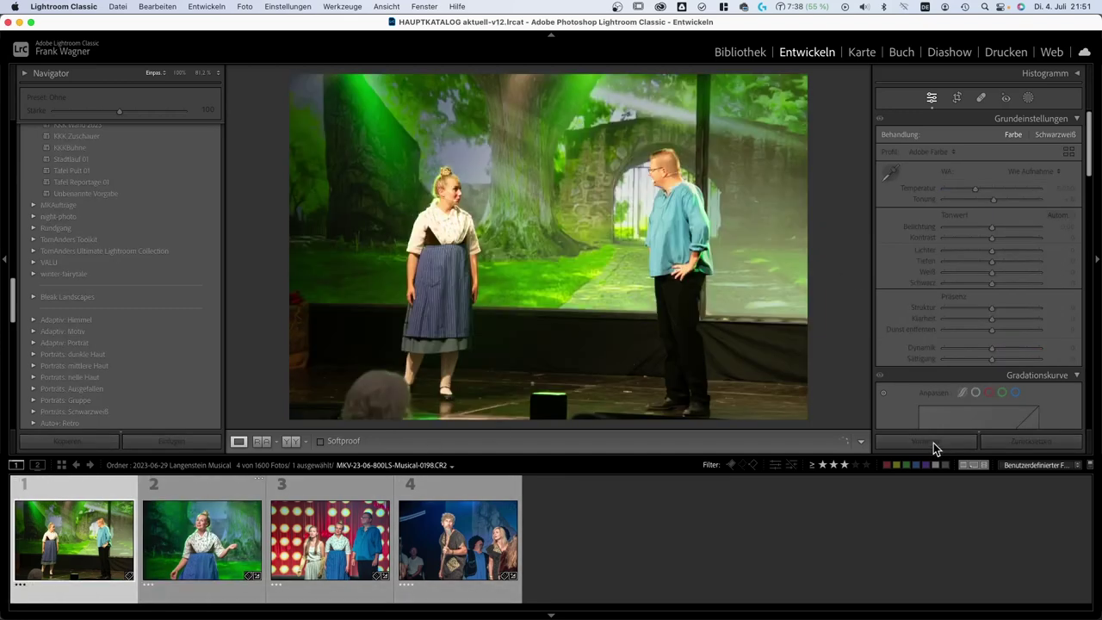
left_click(933, 442)
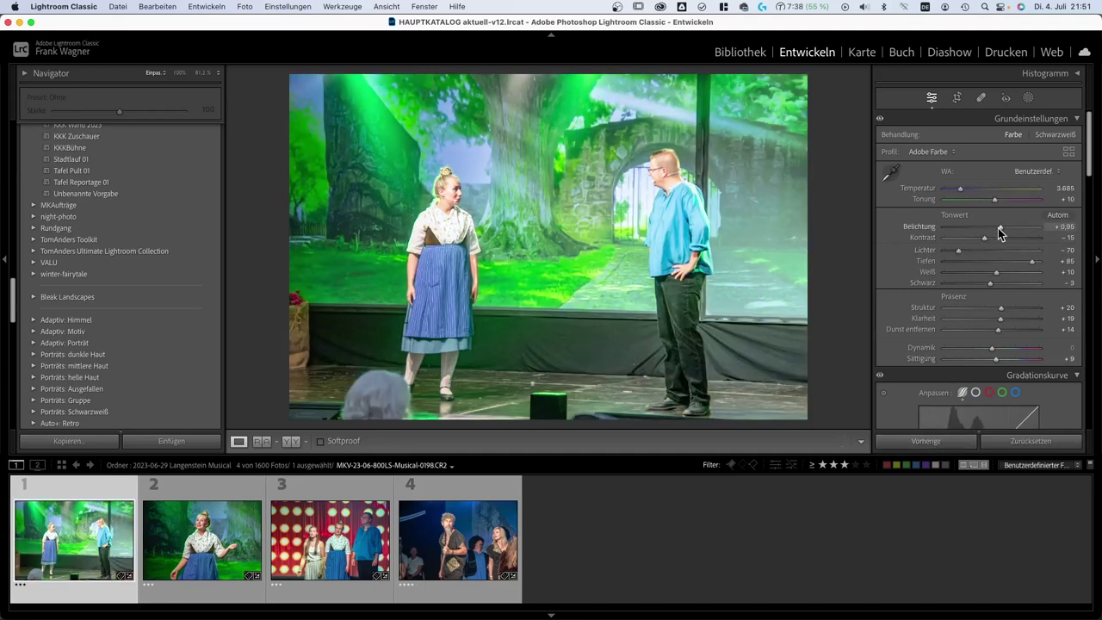
left_click_drag(998, 229, 990, 230)
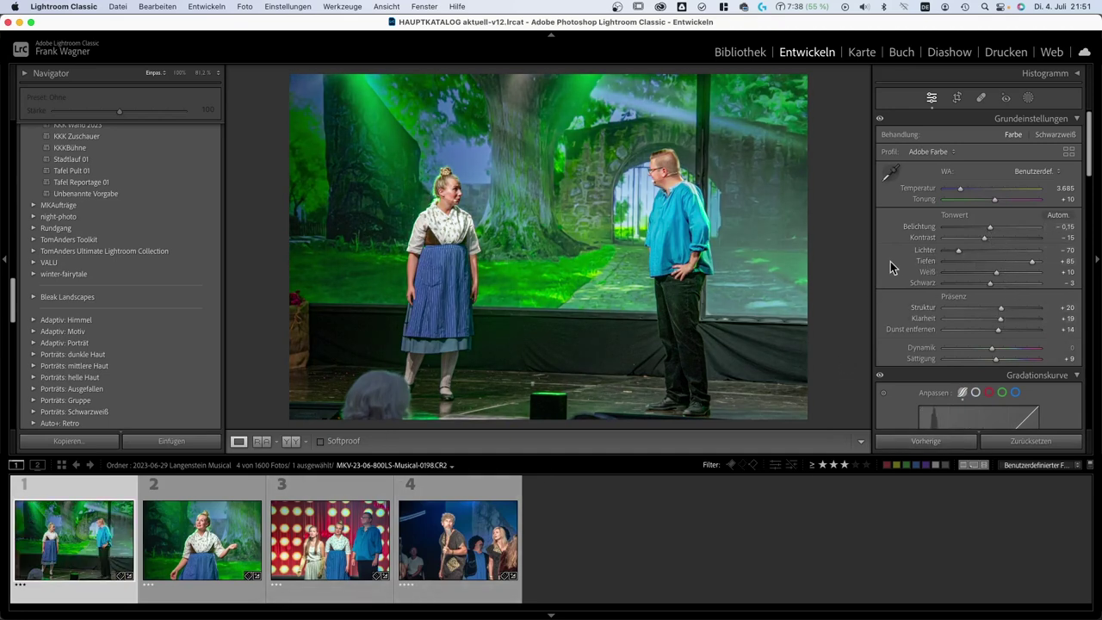
scroll(880, 314, "down", 15)
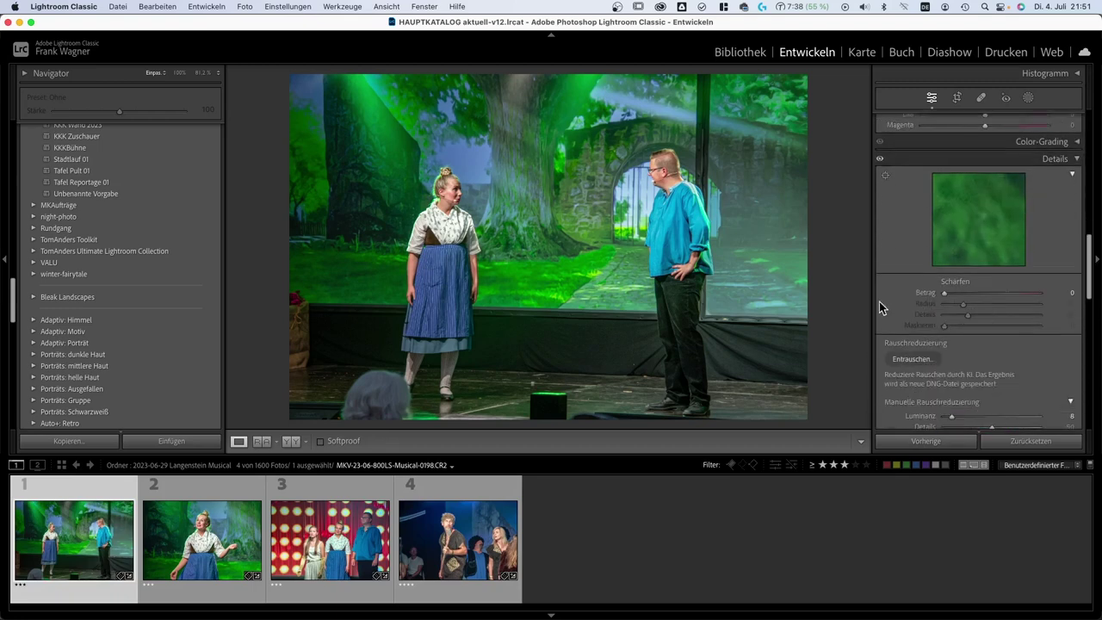
- Crop MKV-23-06-800LS-Musical-0198.CR2 tighter around the two performers, keeping the original aspect ratio and their feet within the frame
scroll(890, 301, "down", 5)
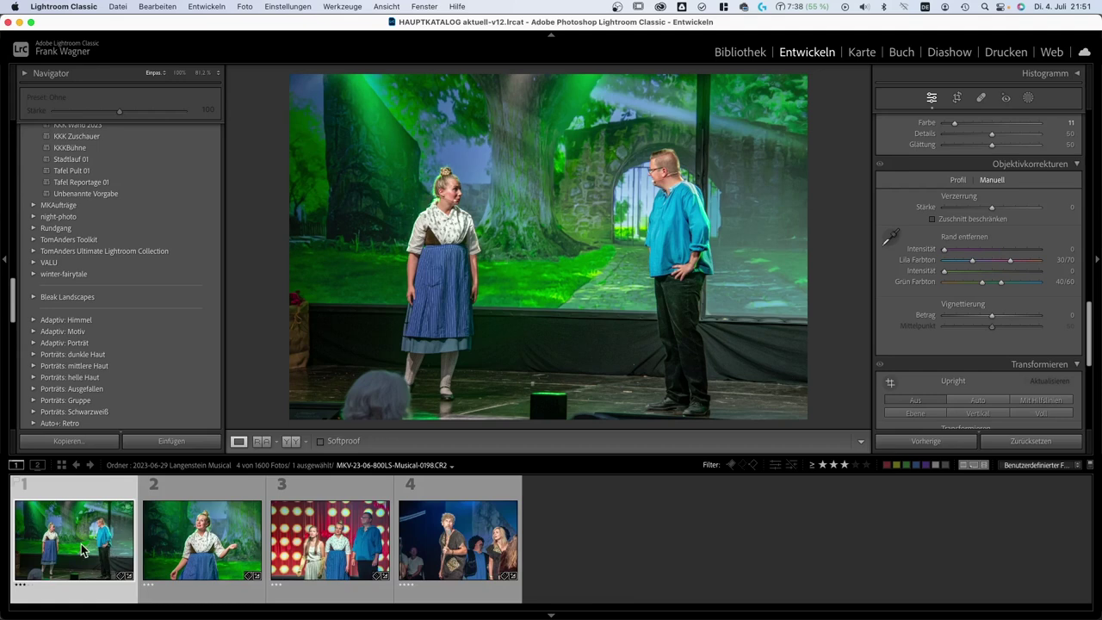
left_click(956, 97)
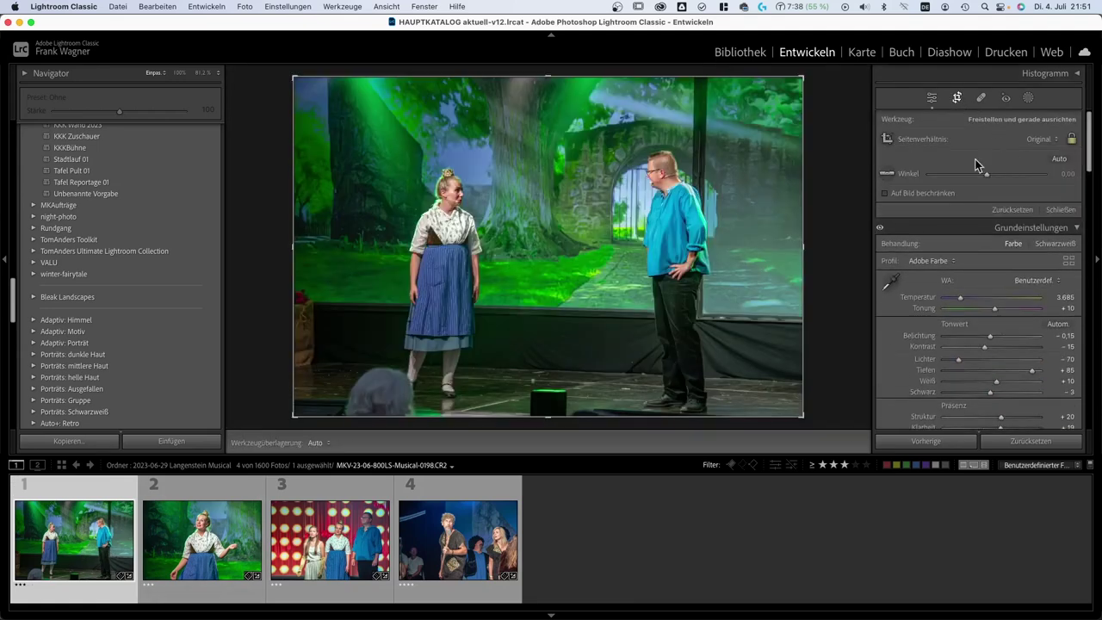
left_click_drag(296, 77, 313, 89)
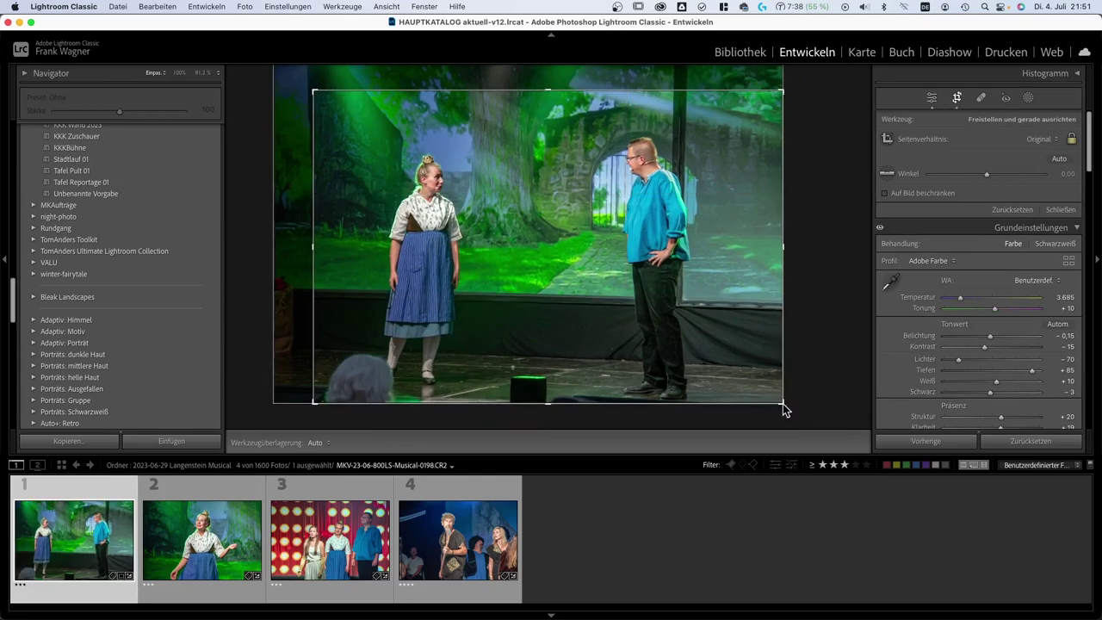
mouse_move(782, 402)
left_mouse_down()
mouse_move(766, 393)
mouse_move(772, 402)
left_mouse_up()
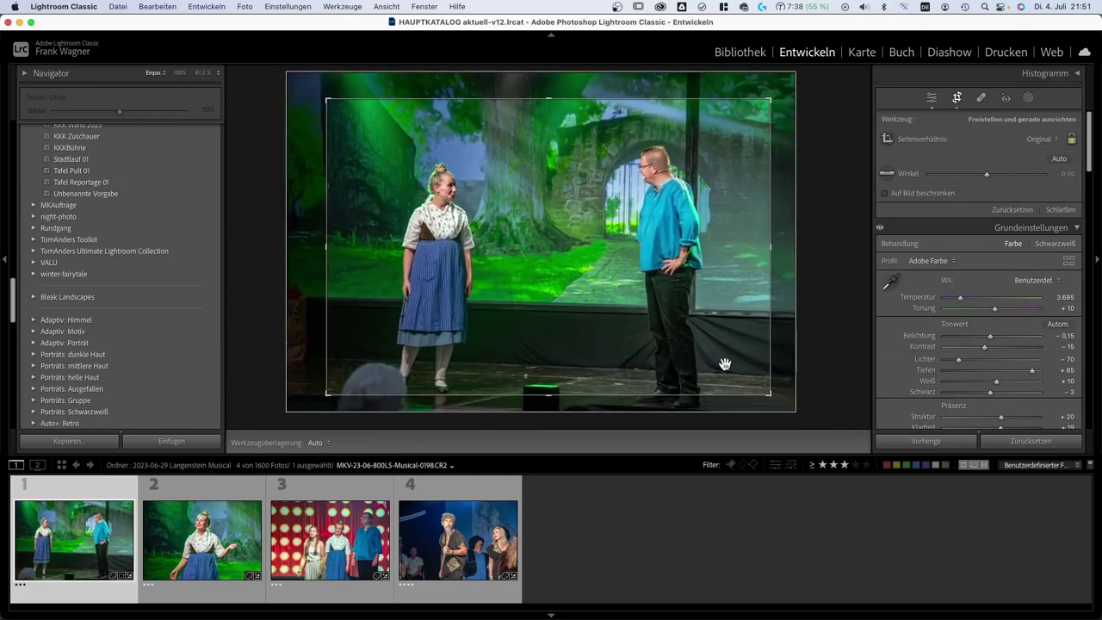
left_click_drag(725, 364, 728, 351)
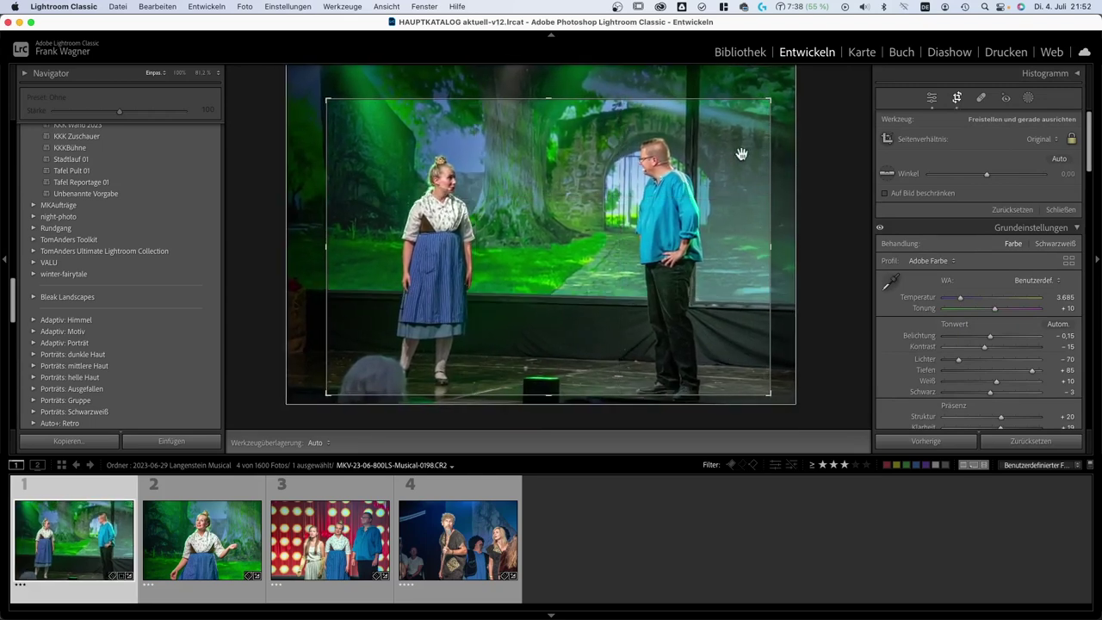
left_click_drag(767, 103, 771, 98)
- Crop Musical-0199.CR2 tighter at its right, top and bottom edges, and trim the left and top edges of Musical-0455.CR2
key("Right")
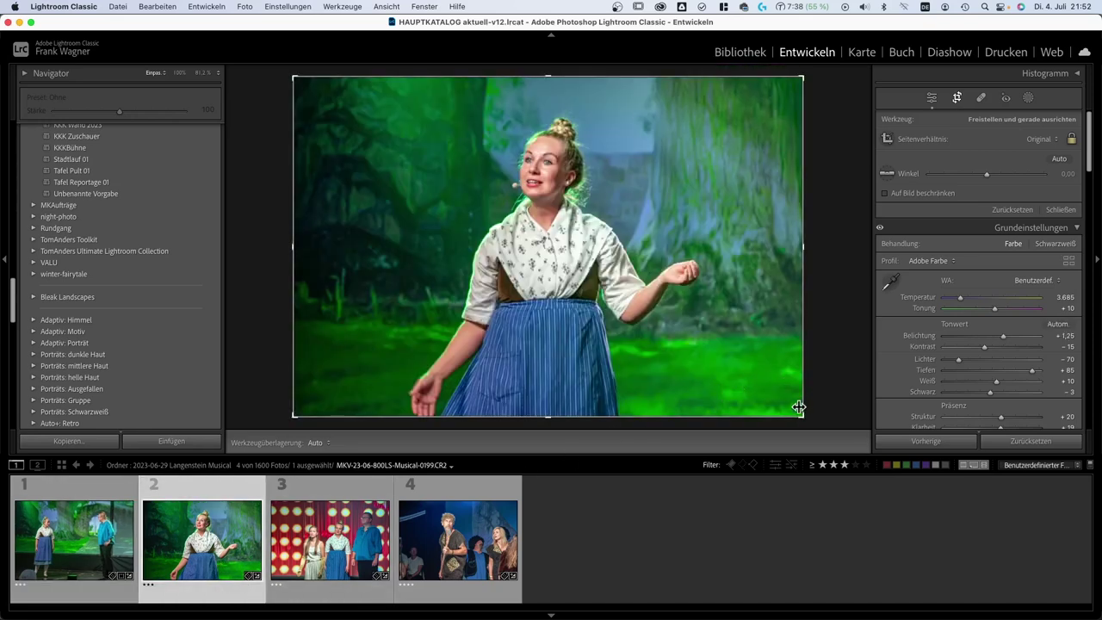
left_click_drag(798, 407, 729, 350)
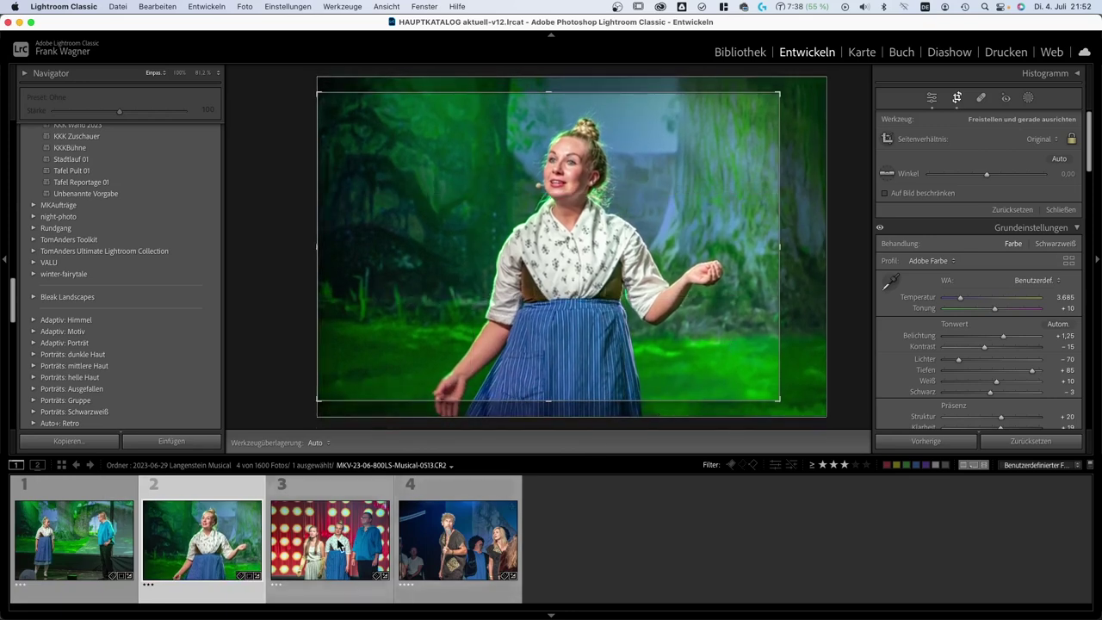
left_click(338, 544)
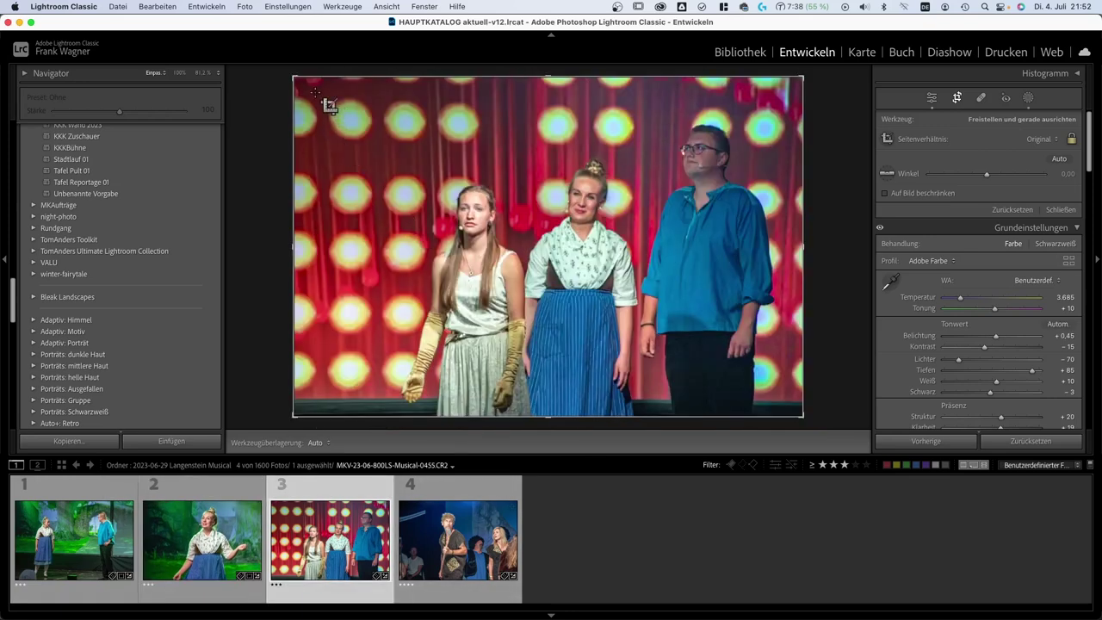
mouse_move(293, 76)
left_mouse_down()
mouse_move(315, 93)
mouse_move(306, 93)
left_mouse_up()
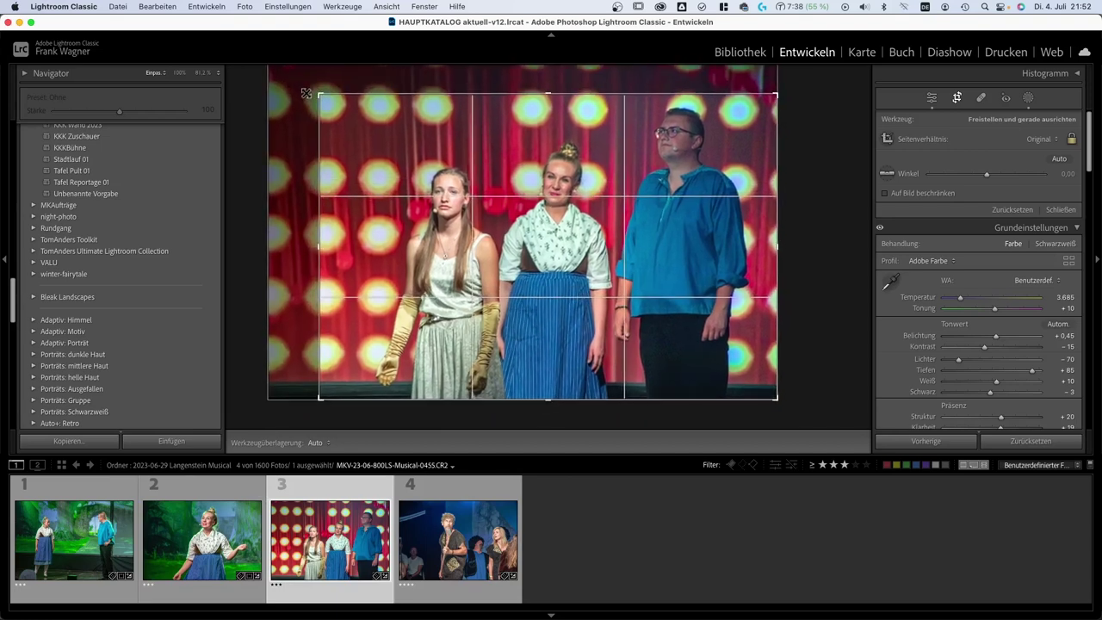
- Crop the fur-hat man photo slightly tighter at its left and top edges, and go back through the cropped photos
left_click(456, 563)
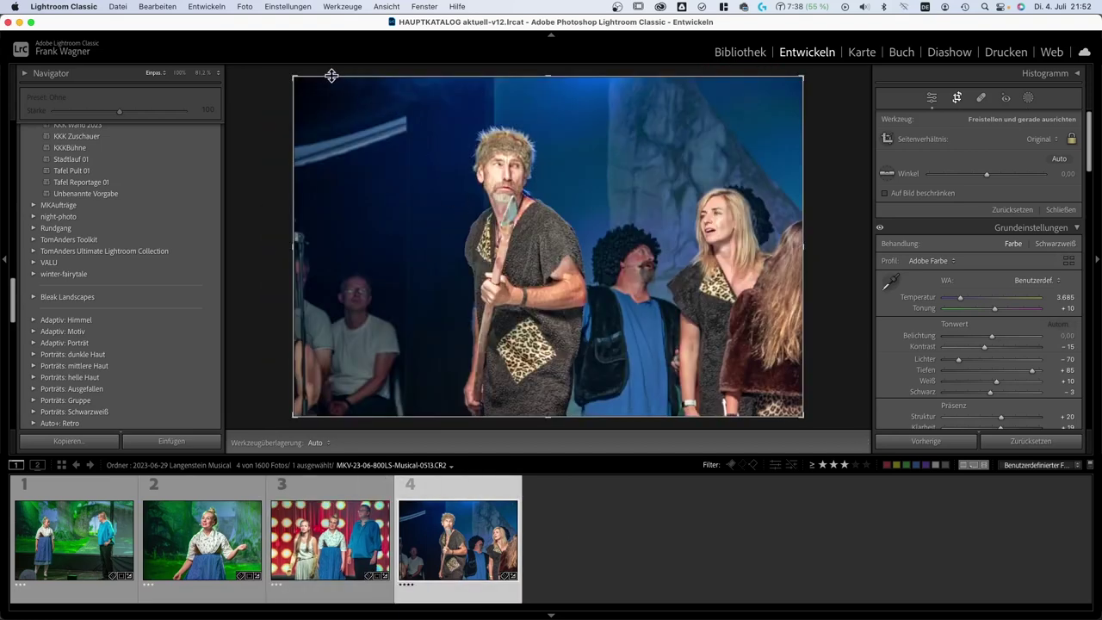
left_click_drag(293, 77, 304, 84)
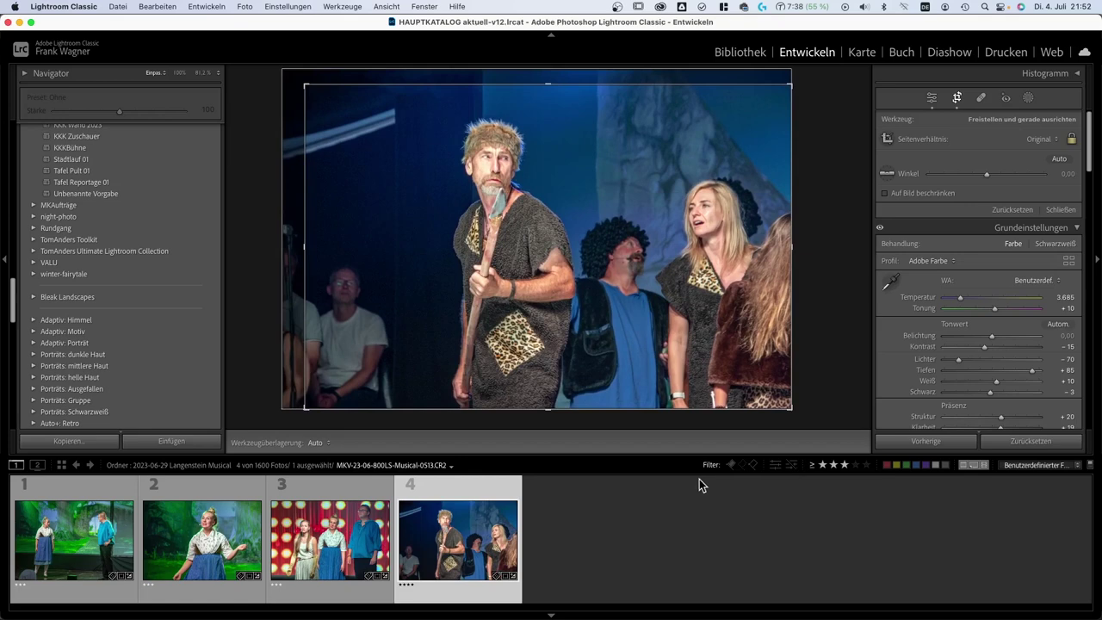
key("Return")
key("Left")
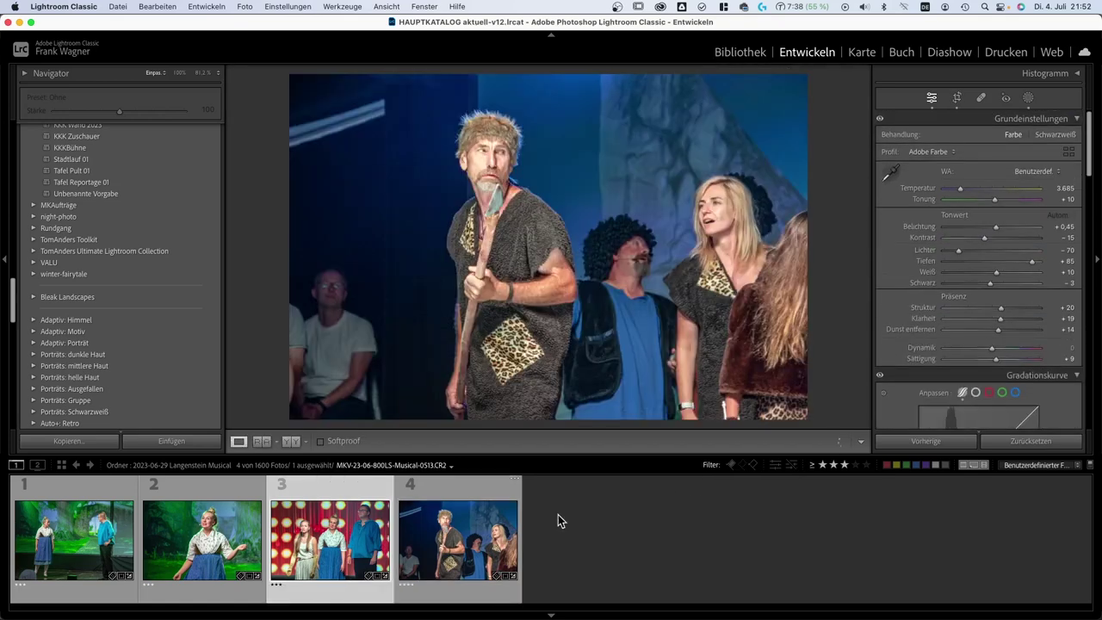
key("Left")
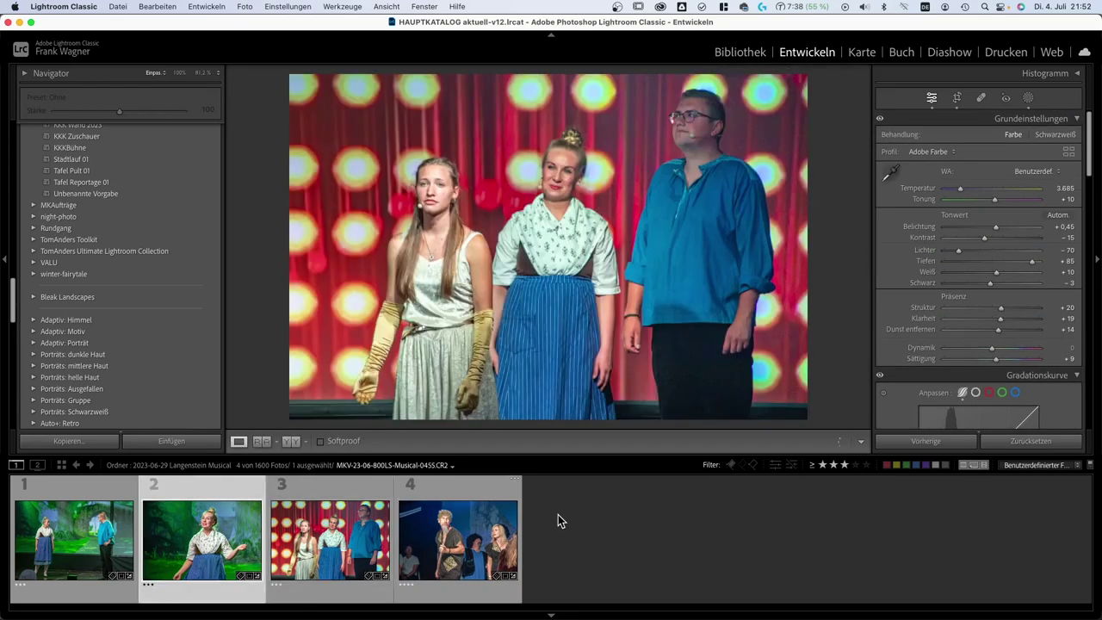
key("Left")
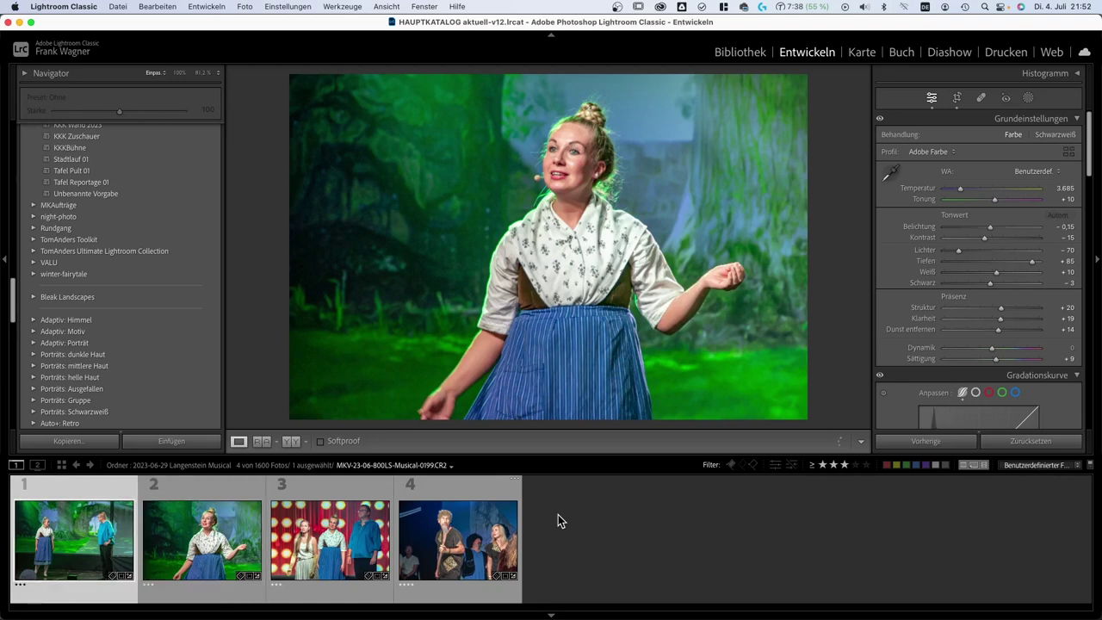
- Set the fur-hat man photo's post-crop vignette amount to −27
left_click(472, 524)
scroll(907, 278, "down", 10)
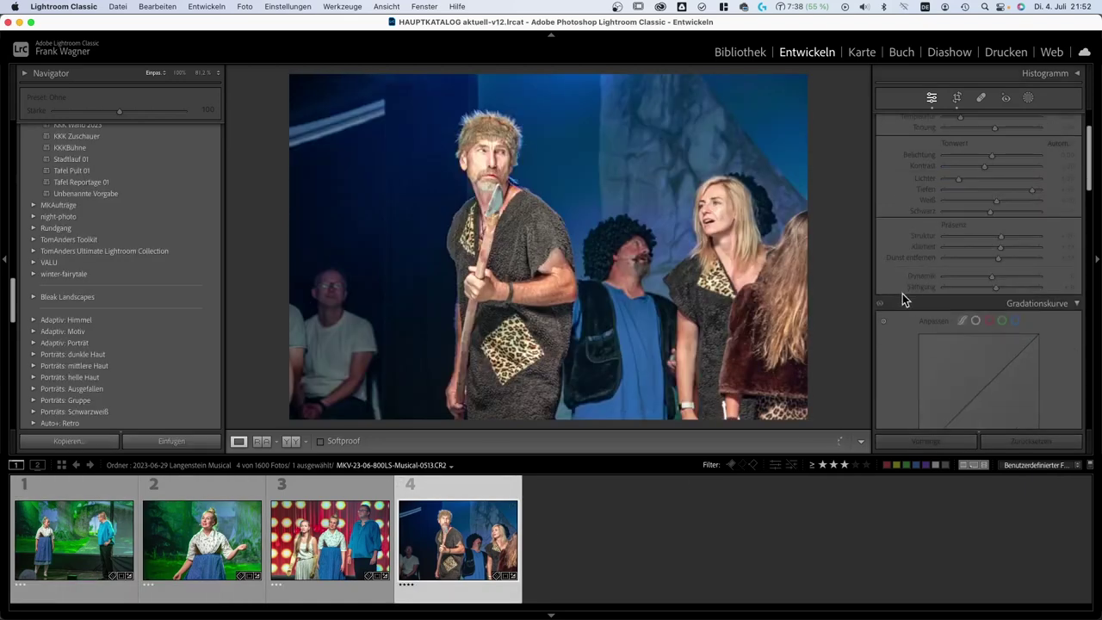
scroll(901, 326, "down", 10)
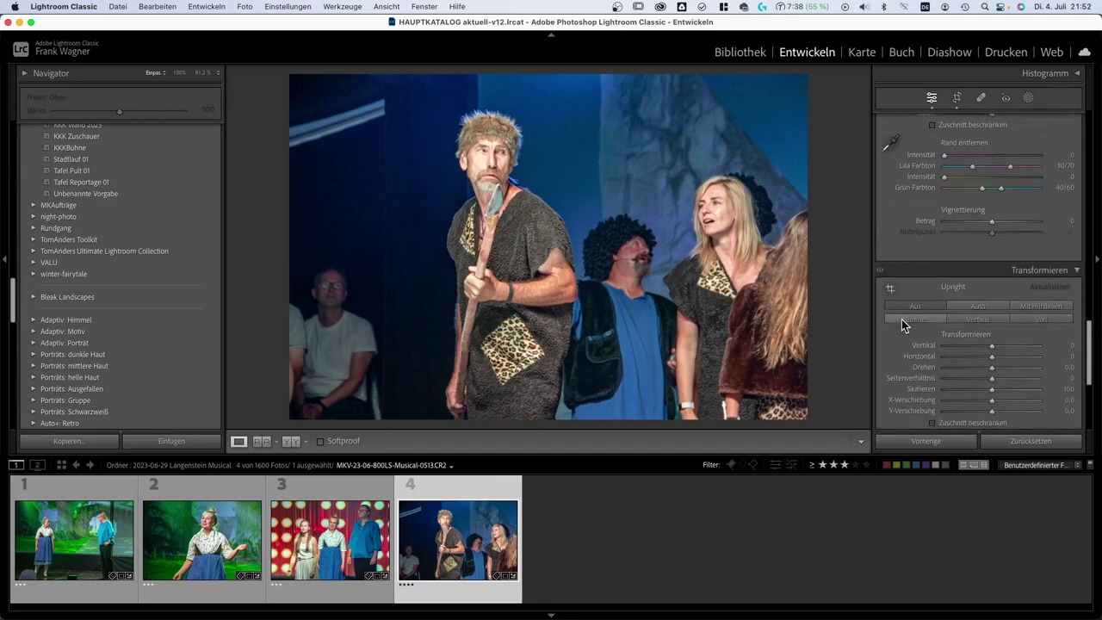
scroll(919, 295, "down", 6)
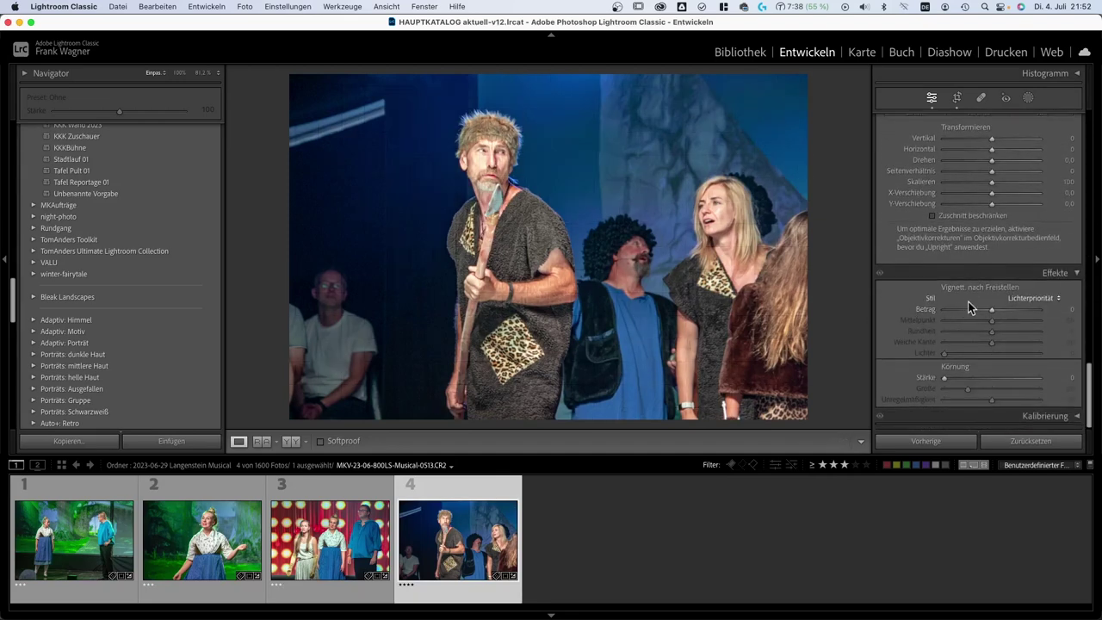
left_click_drag(971, 306, 978, 313)
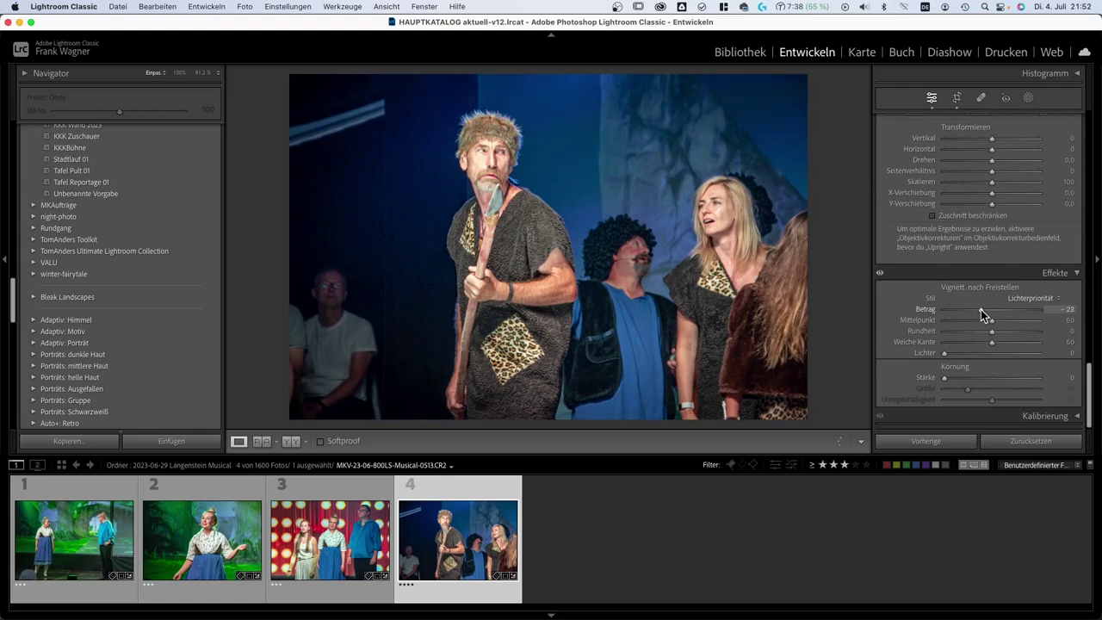
- Set the post-crop vignette amount to −25 on Musical-0455.CR2 and darken the edges of Musical-0199.CR2 with a vignette
left_click(321, 562)
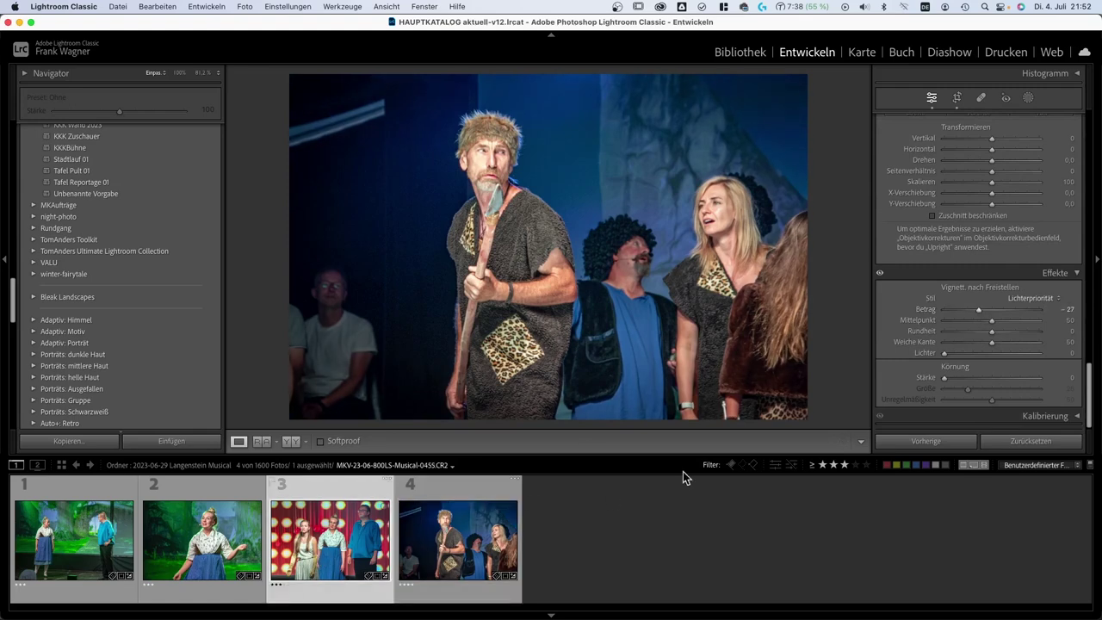
left_click_drag(981, 310, 980, 311)
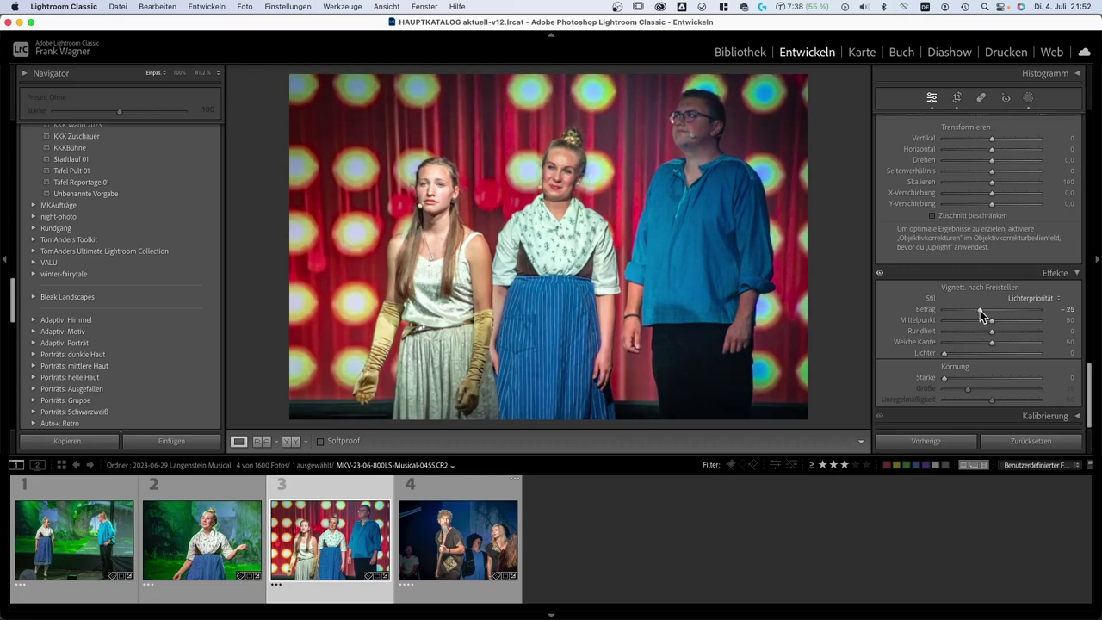
key("Left")
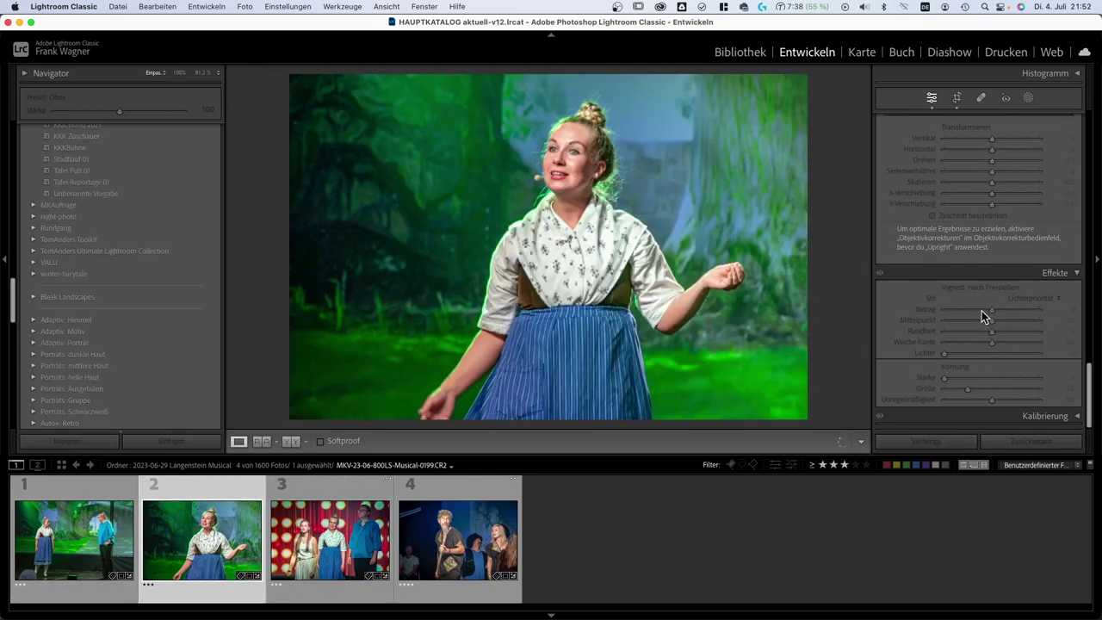
left_click_drag(982, 311, 988, 321)
- Set the post-crop vignette amount of Musical-0198.CR2 to −7
left_click(131, 536)
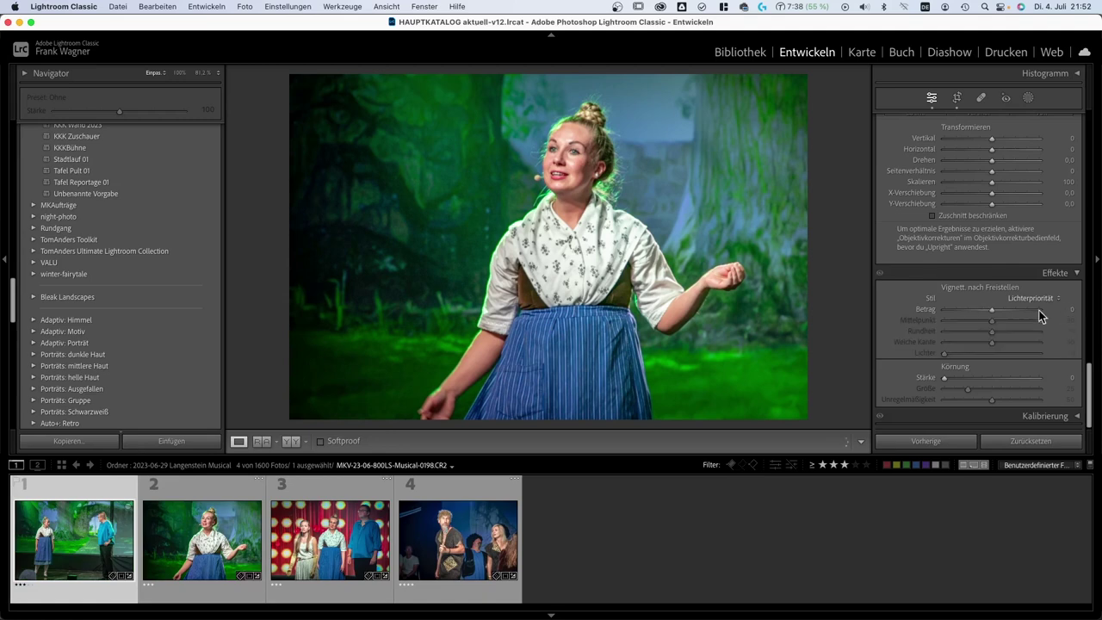
left_click_drag(992, 310, 987, 310)
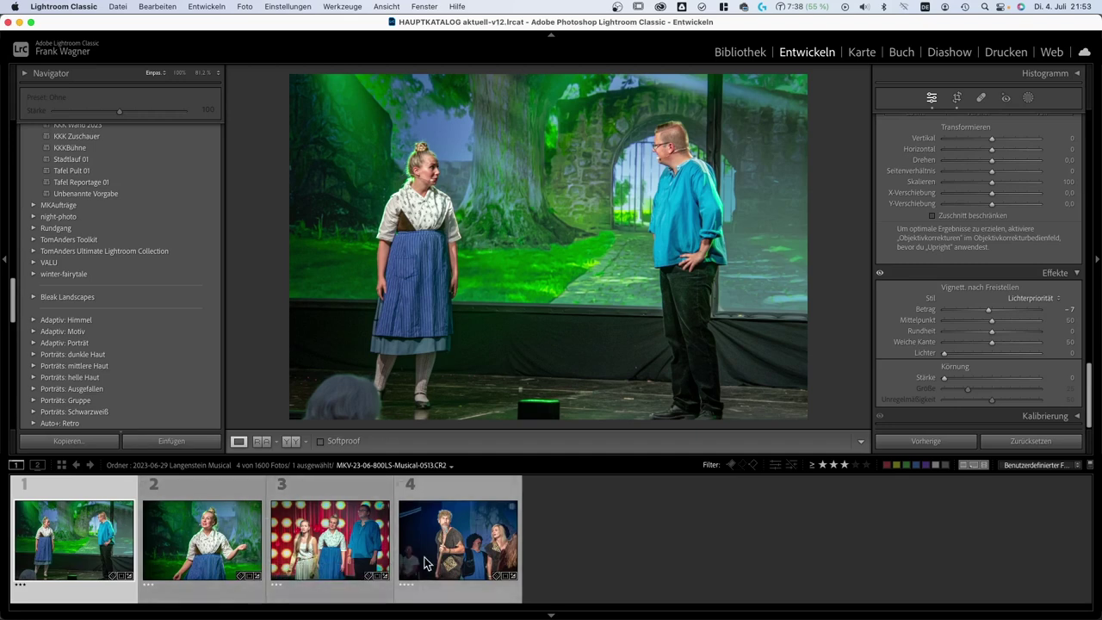
- Reset the manual luminance and colour noise reduction to 0 on MKV-23-06-800LS-Musical-0513.CR2, judging the noise around the fur-hat man's face
left_click(454, 553)
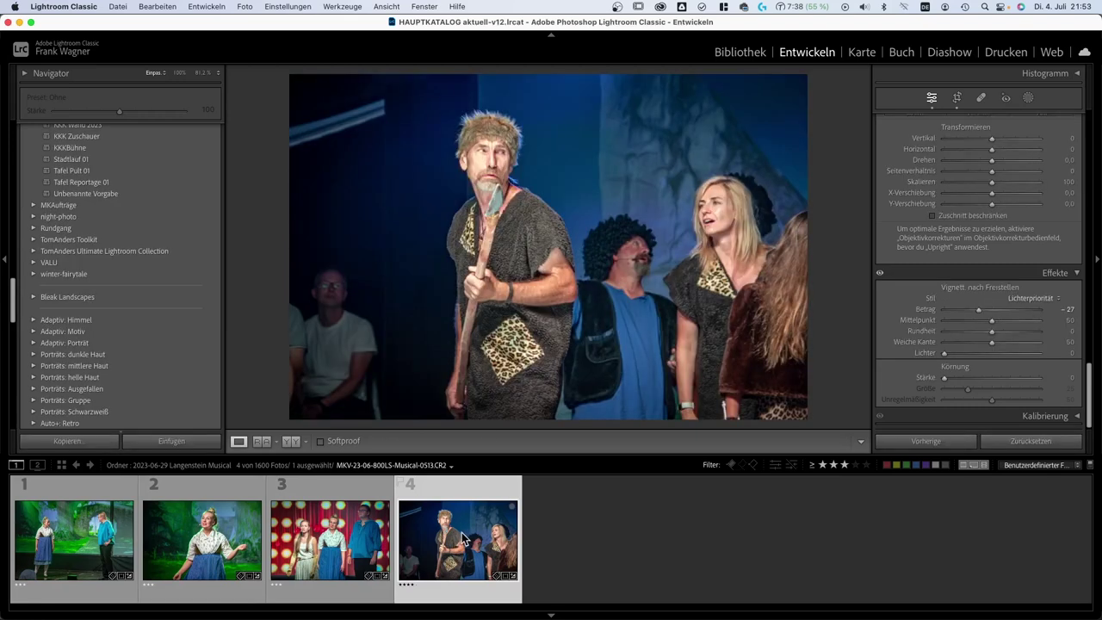
left_click(506, 171)
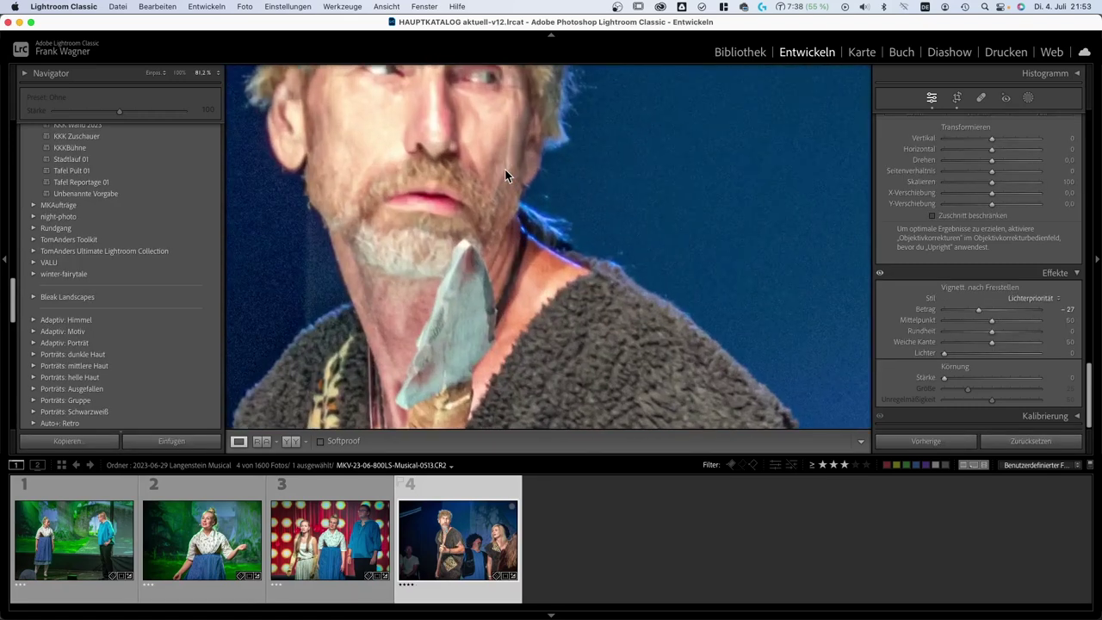
left_click_drag(509, 172, 618, 391)
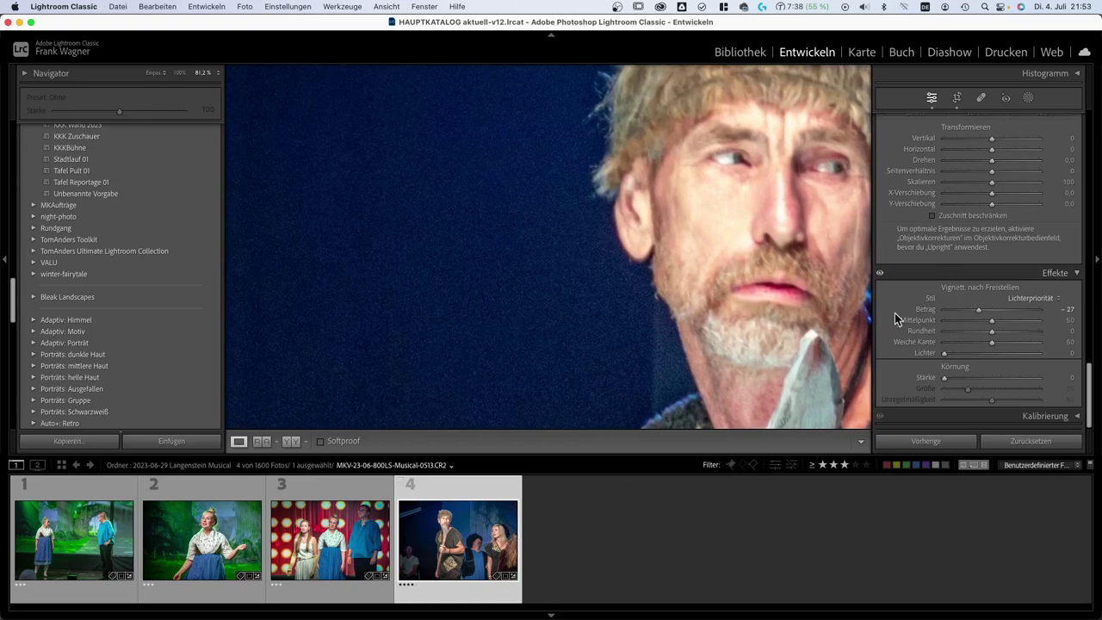
scroll(895, 308, "up", 10)
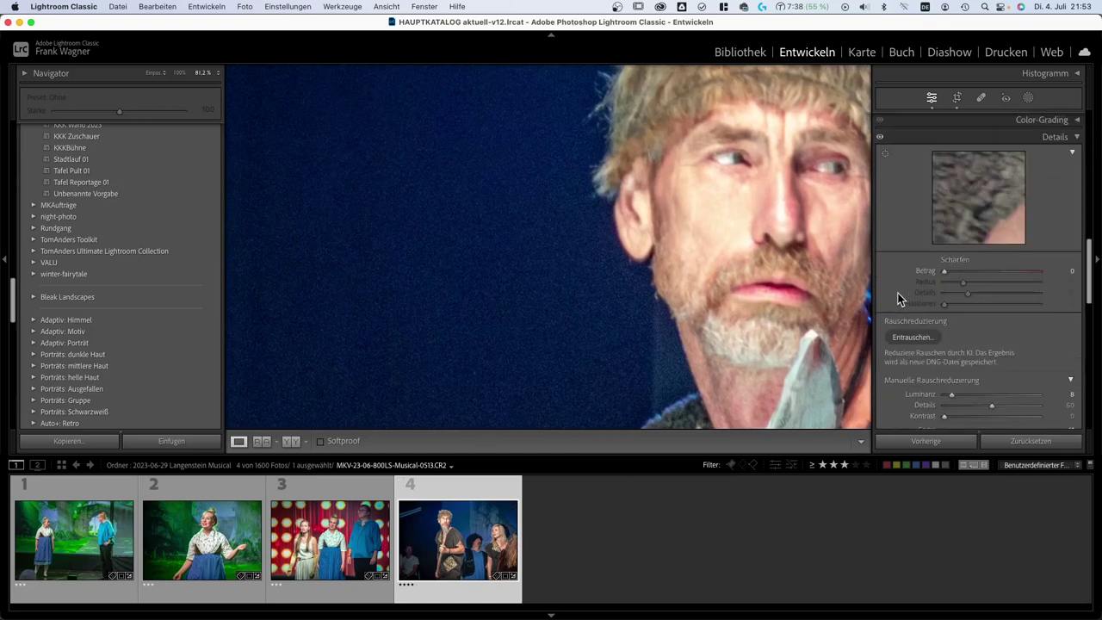
scroll(891, 319, "down", 8)
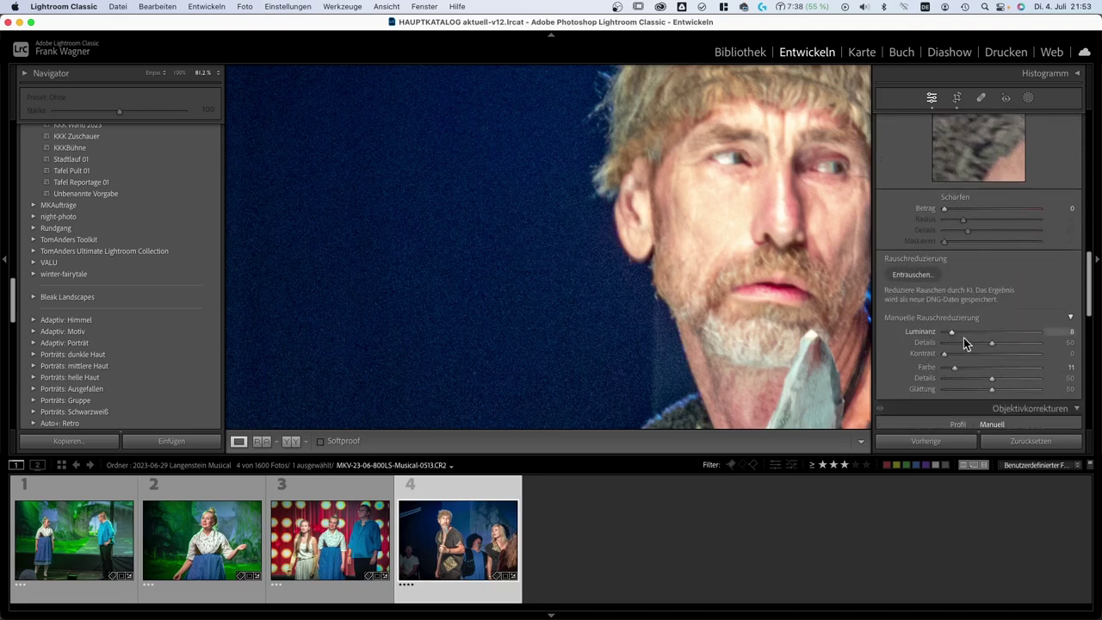
left_click_drag(953, 330, 913, 335)
left_click_drag(954, 367, 838, 370)
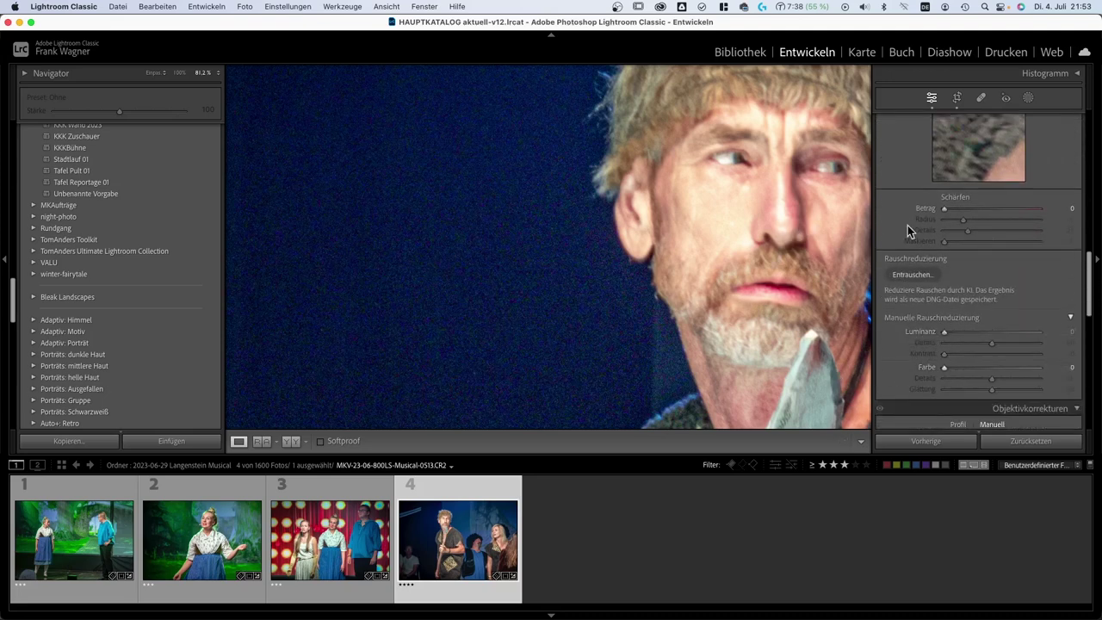
- Apply AI denoise with strength 60 to Musical-0513.CR2, checking the preview at the mouth and stacking the result with the original
left_click(915, 276)
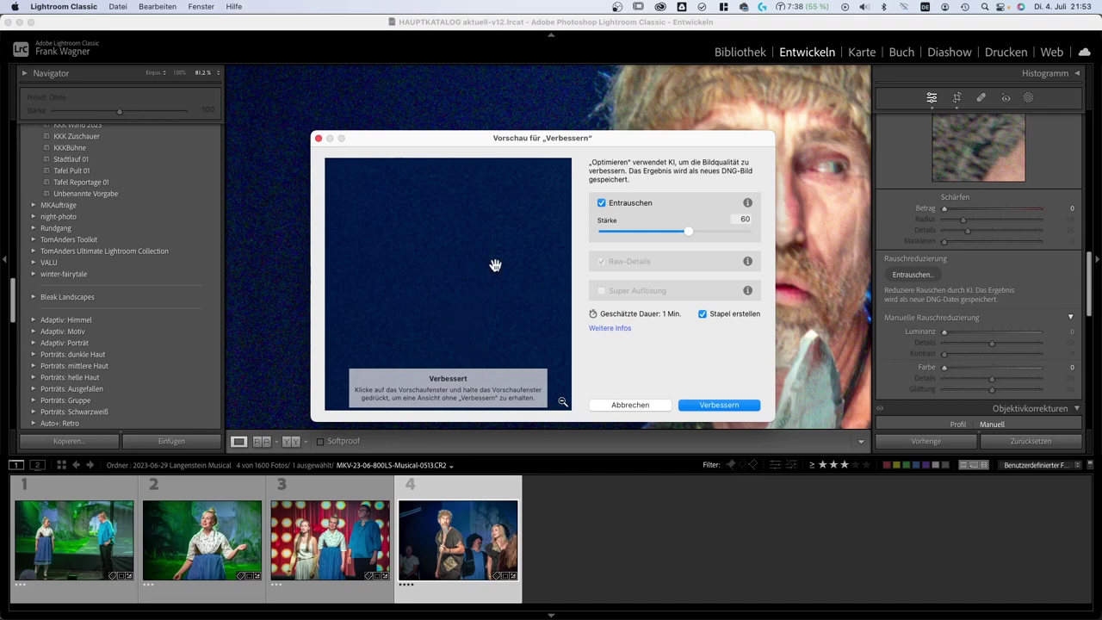
left_click_drag(496, 286, 95, 327)
left_click_drag(344, 404, 298, 373)
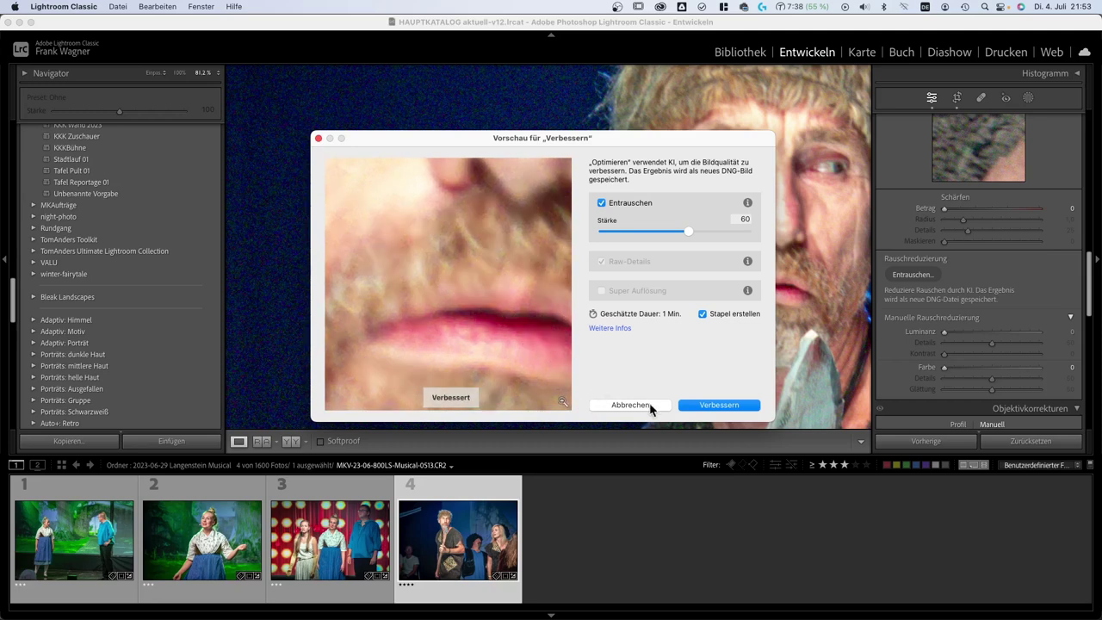
left_click(736, 407)
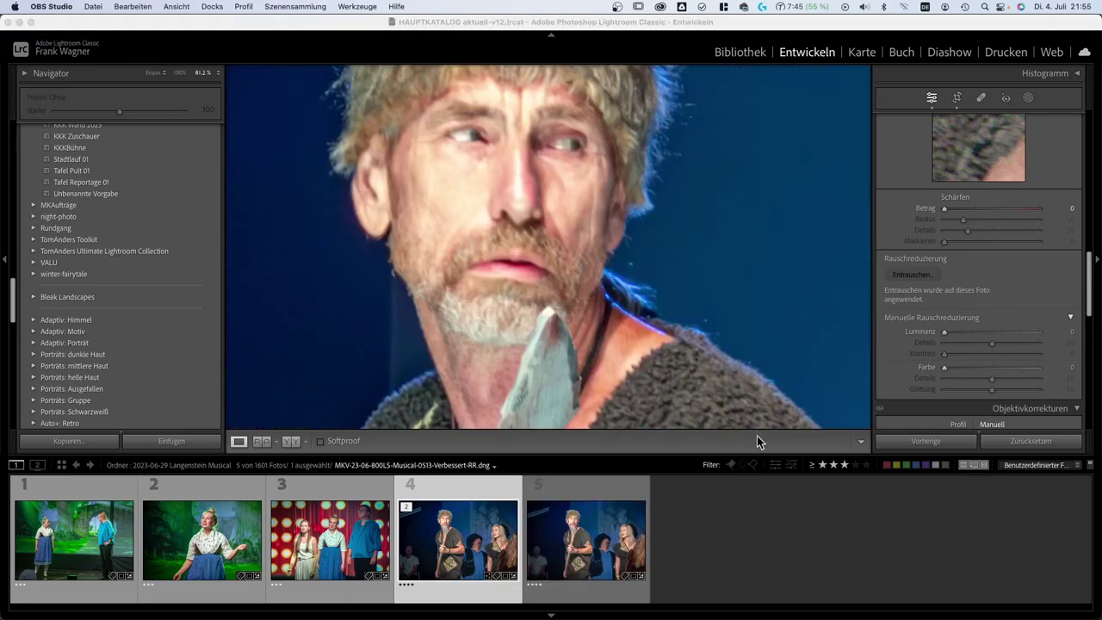
- Examine the denoised photo enlarged in full screen at the fur-hat man's face, his garment and the dark background
left_click(499, 368)
left_click_drag(524, 278, 693, 201)
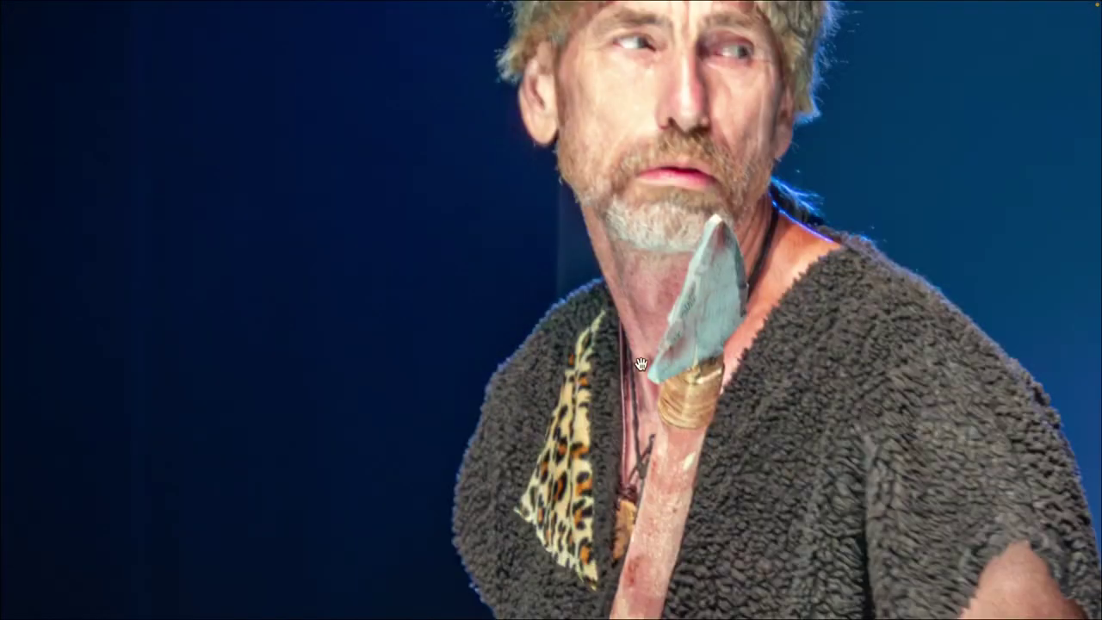
left_click_drag(634, 346, 420, 330)
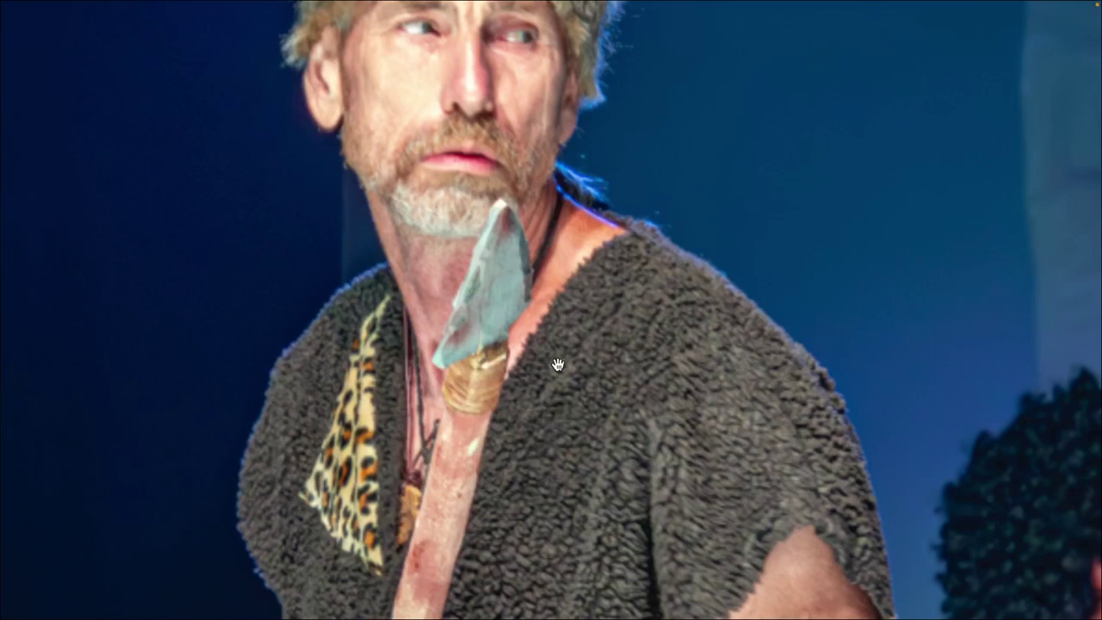
left_click_drag(316, 340, 861, 109)
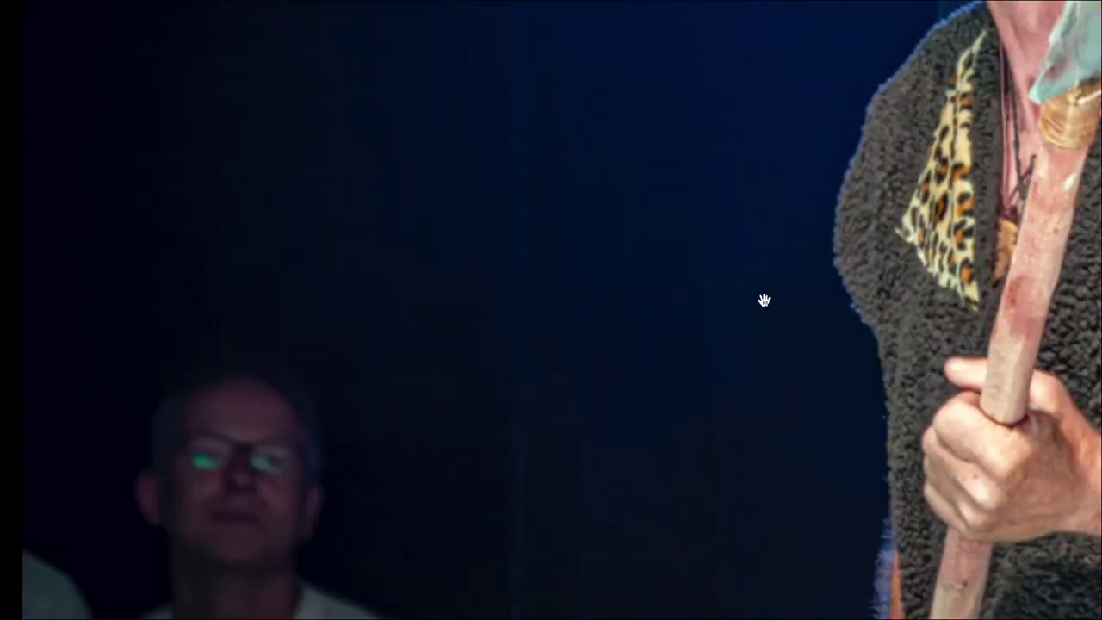
- Examine the enlarged denoised photo at the hand, staff and fur garment, and leave the full-screen view
left_click_drag(763, 300, 597, 271)
left_click_drag(858, 302, 701, 322)
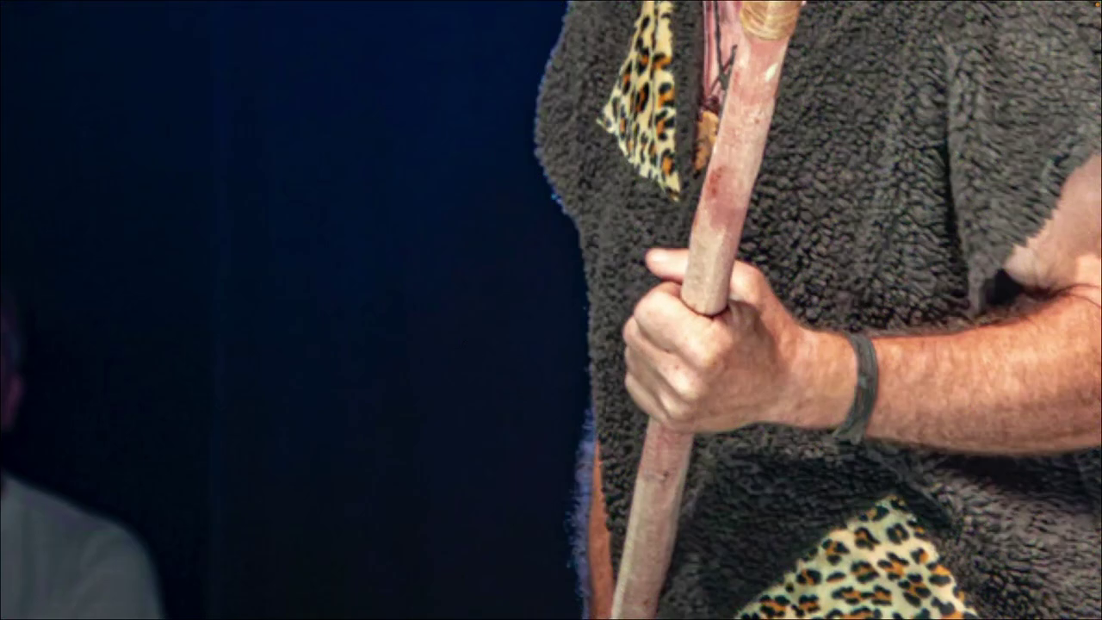
key("f")
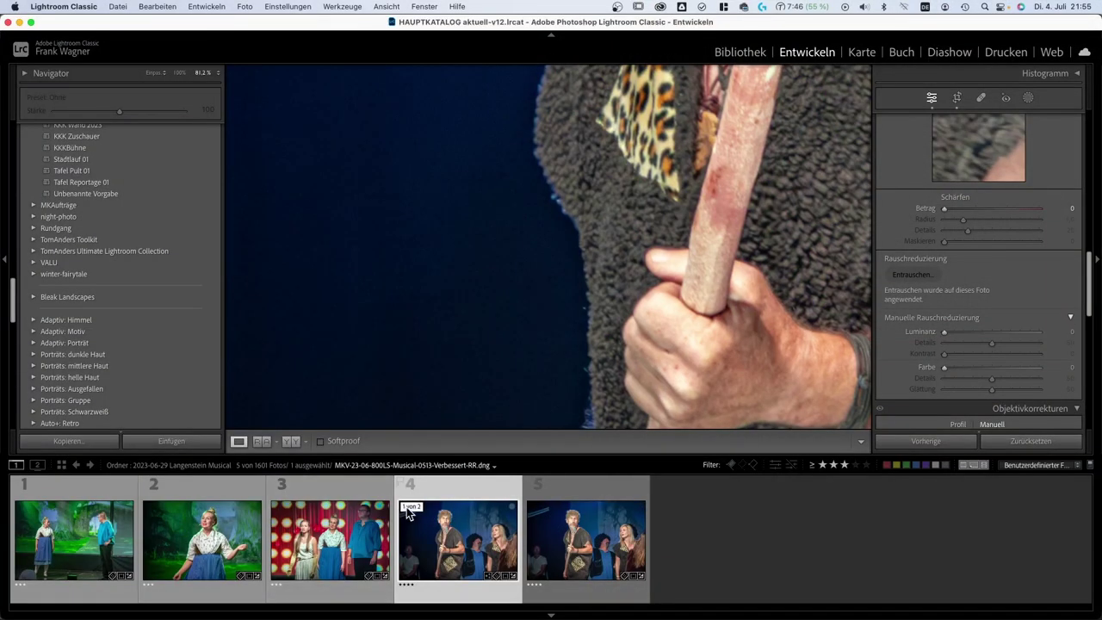
- Collapse the denoised photo's stack with its original and export all four filtered photos with the 3000 px oWZ preset
left_click(408, 506)
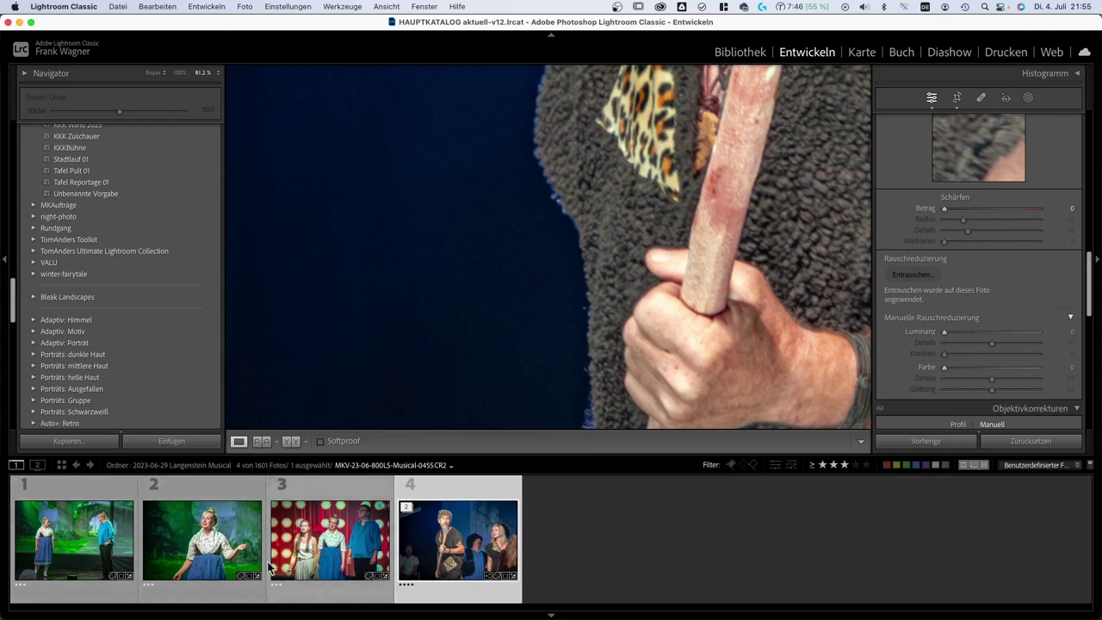
left_click(86, 551)
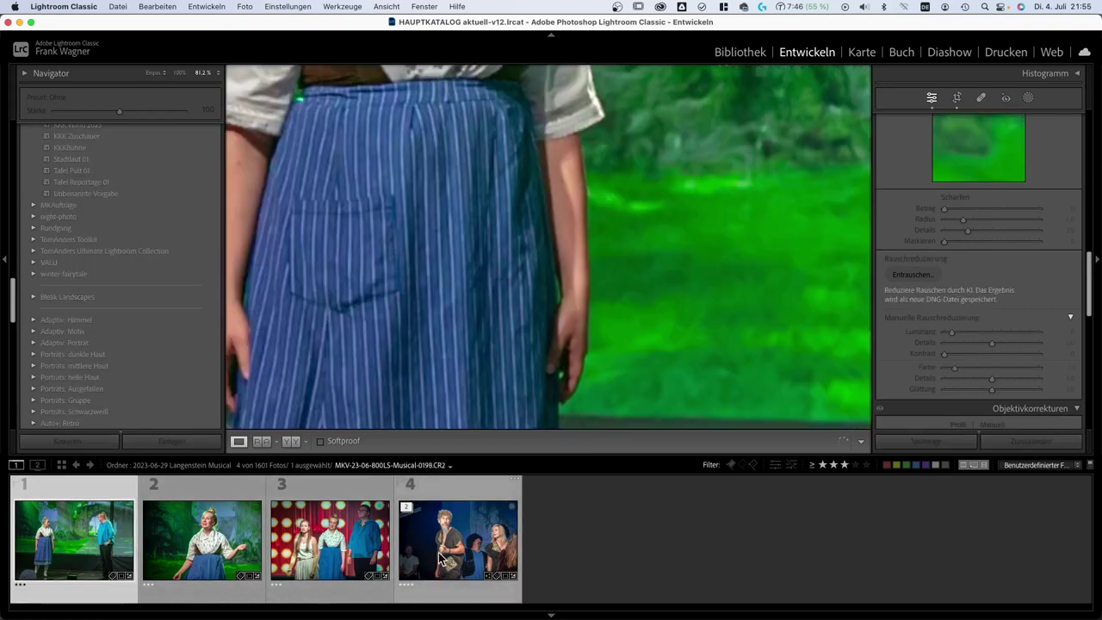
left_click(438, 559, "shift")
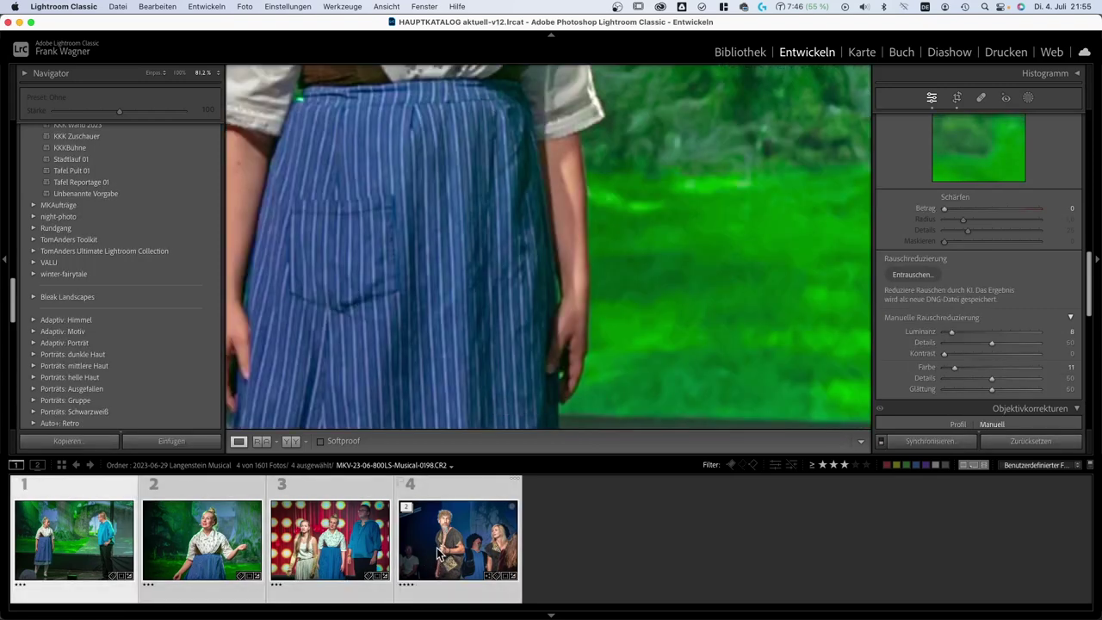
right_click(436, 551)
mouse_move(477, 551)
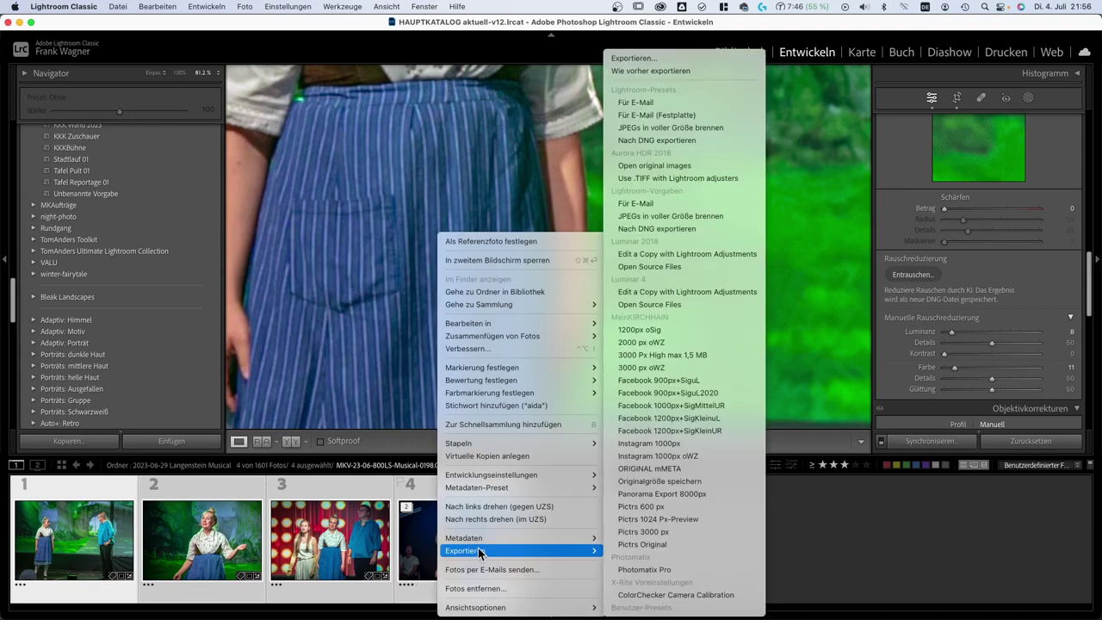
left_click(680, 368)
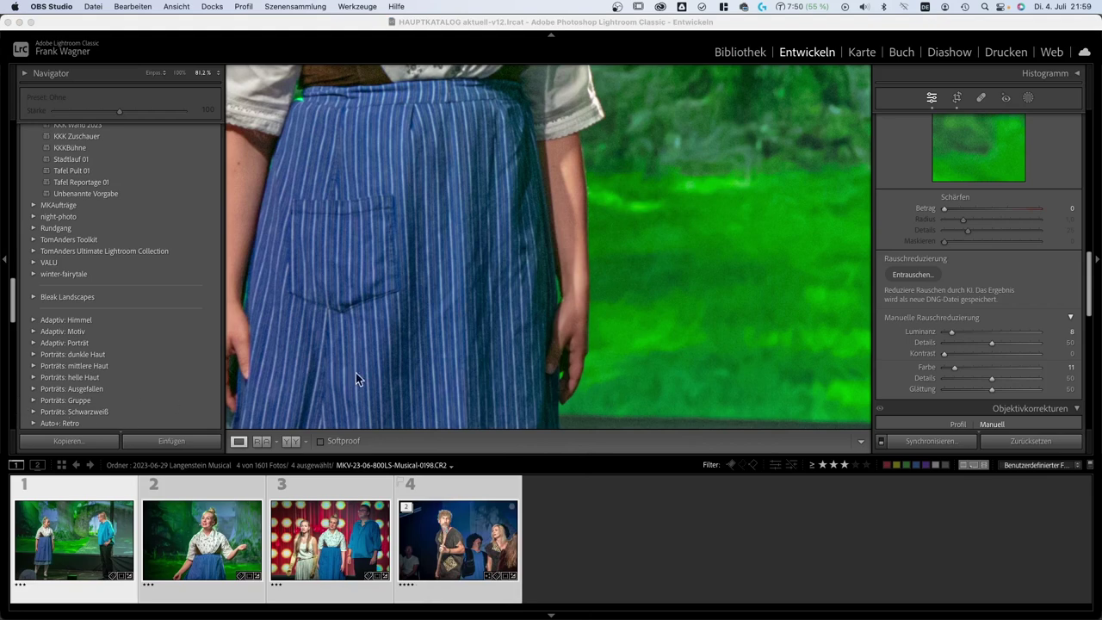
- Switch to Topaz Photo AI and compare the three-person stage photo before and after noise removal, moving the split line to the photo's left third
key("super+Tab")
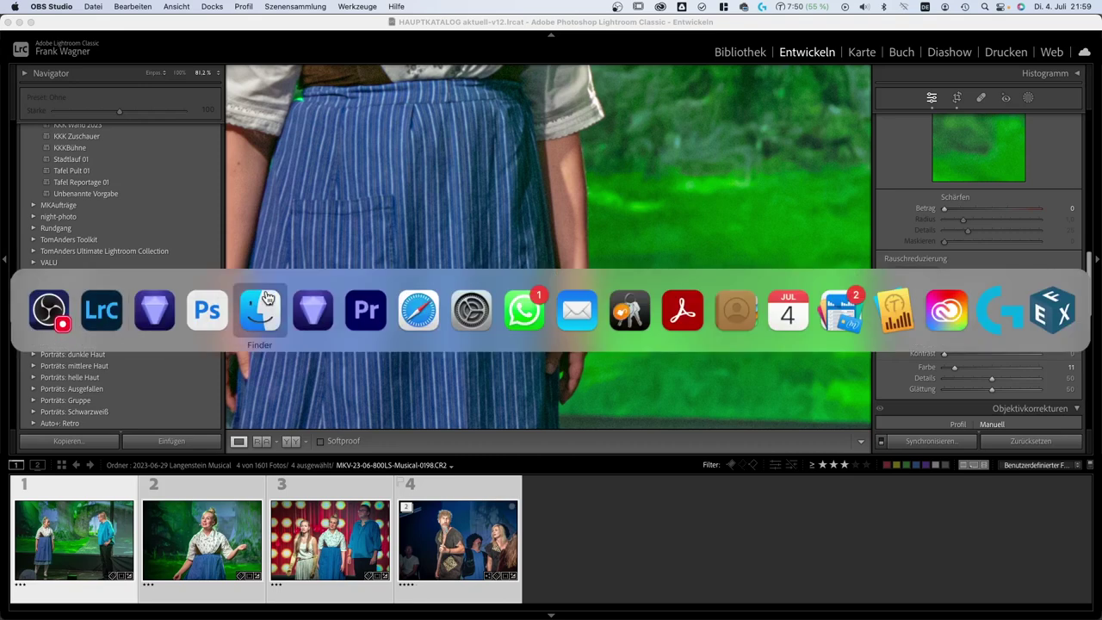
left_click(160, 315)
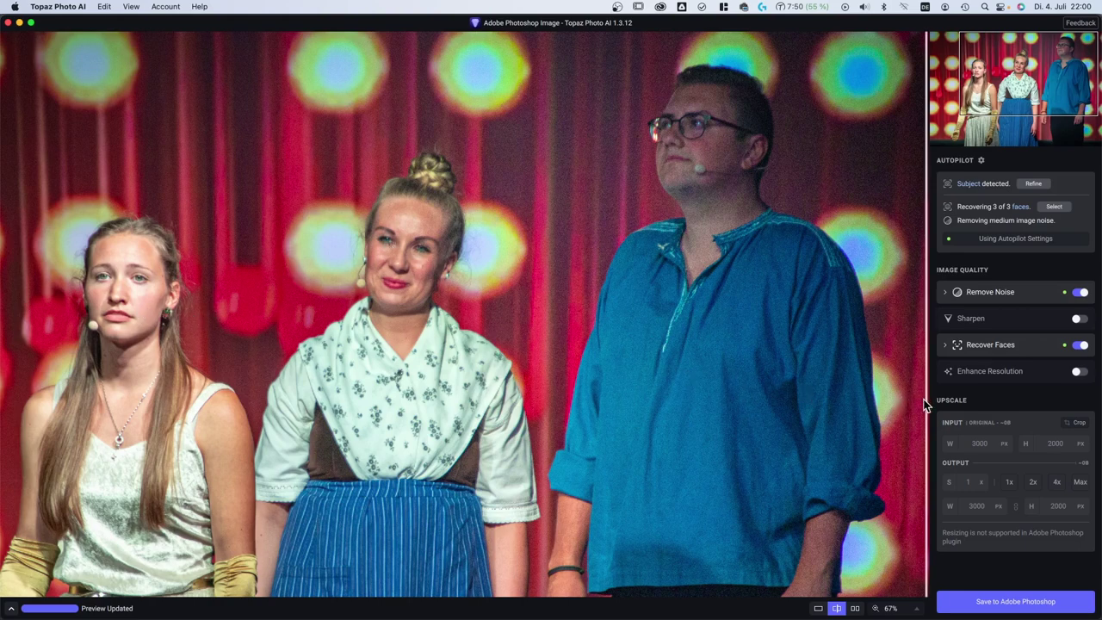
left_click_drag(923, 404, 281, 340)
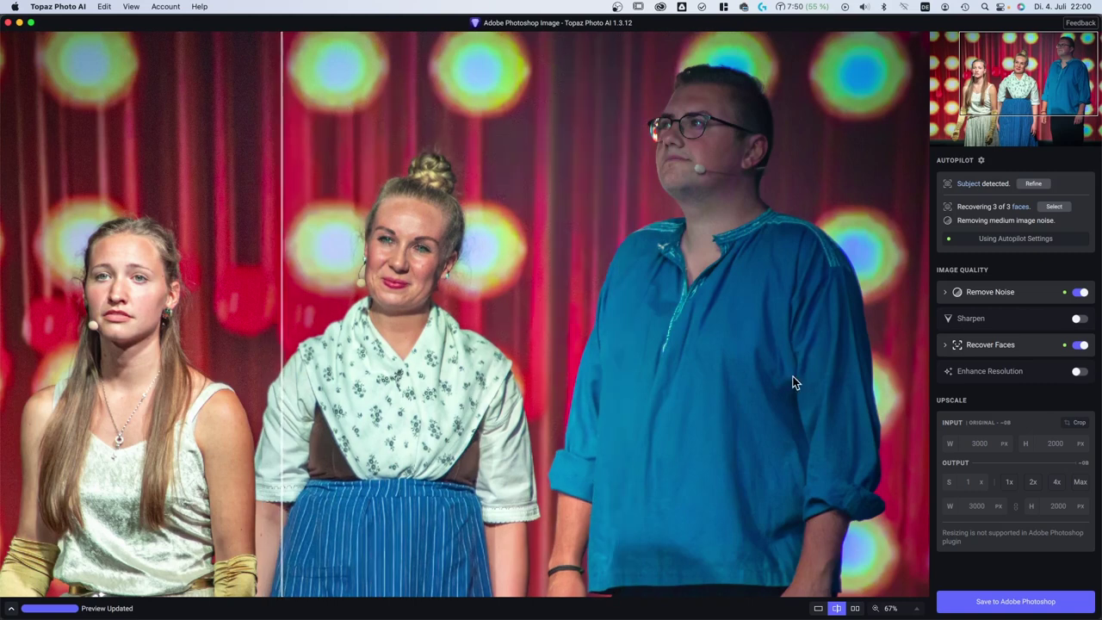